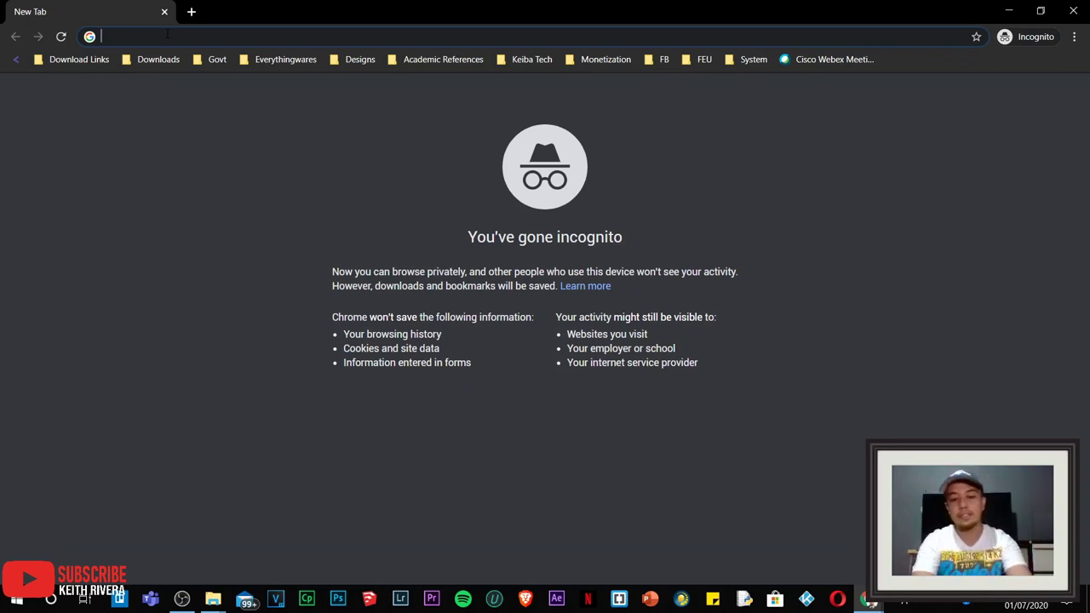
pyautogui.write('w')
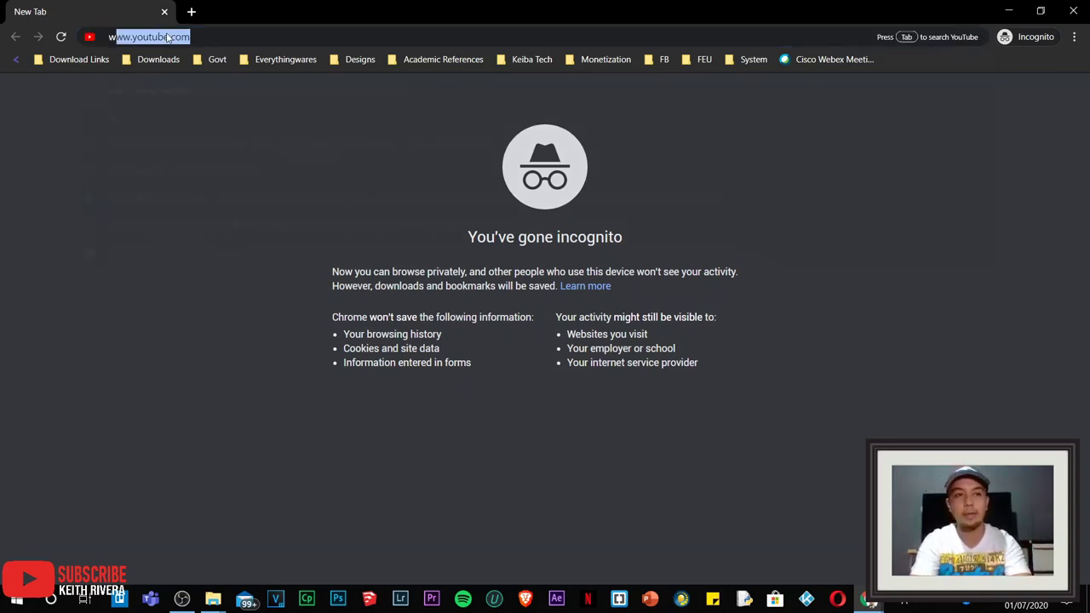
pyautogui.write('ww.trello.com')
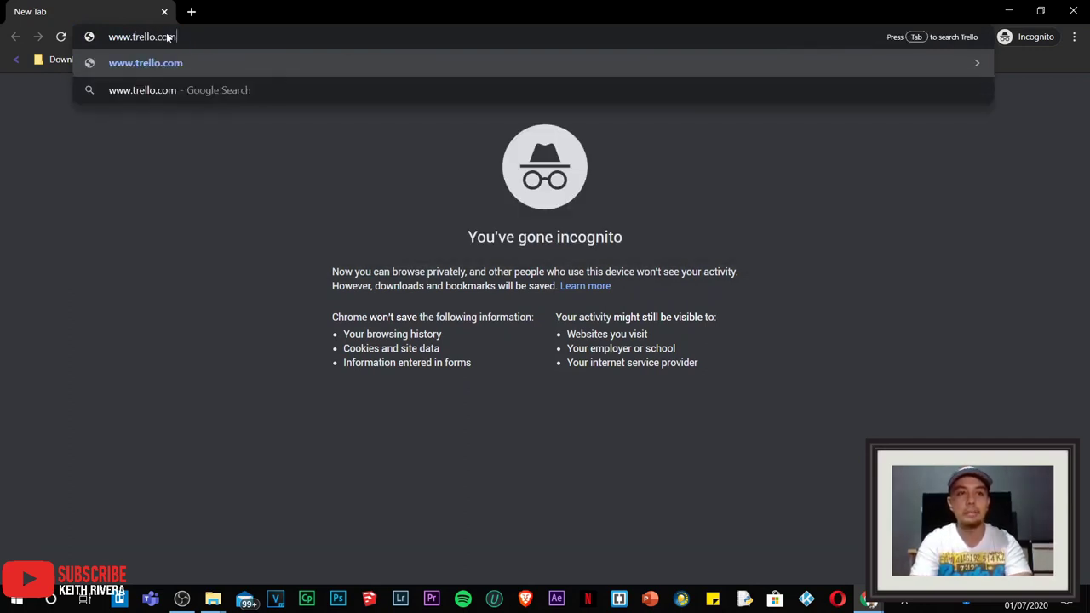
pyautogui.press('Return')
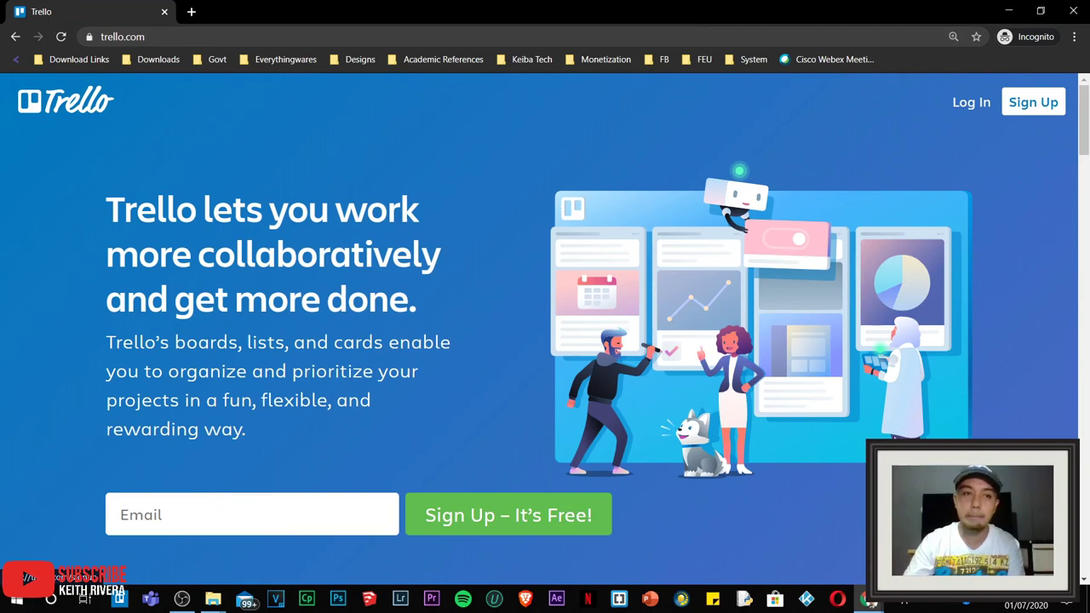
# Sign up for a new Trello account using Continue with Google
pyautogui.click(1033, 101)
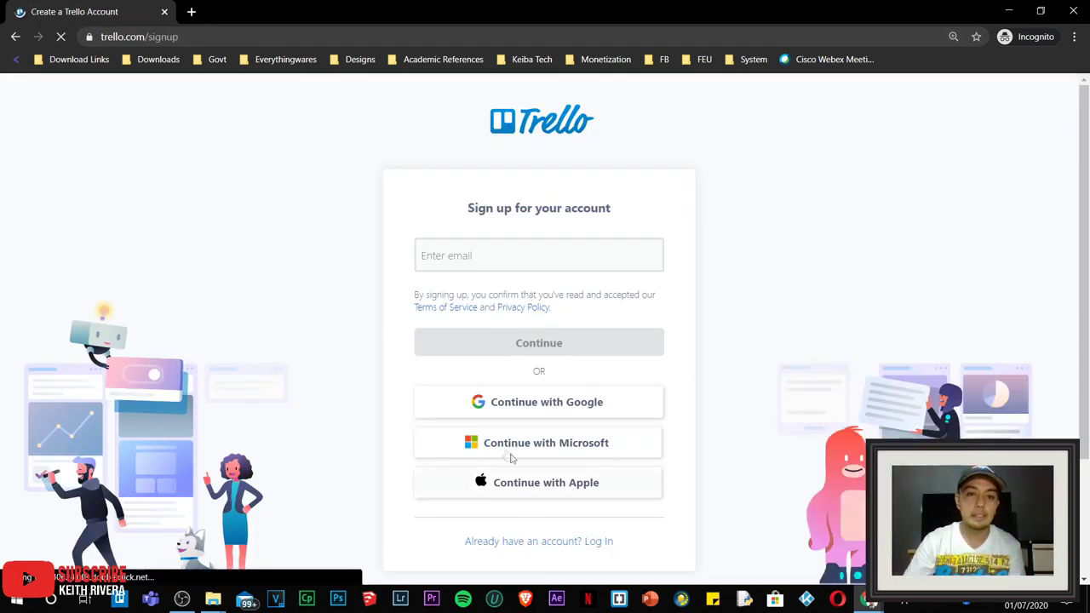
pyautogui.click(595, 405)
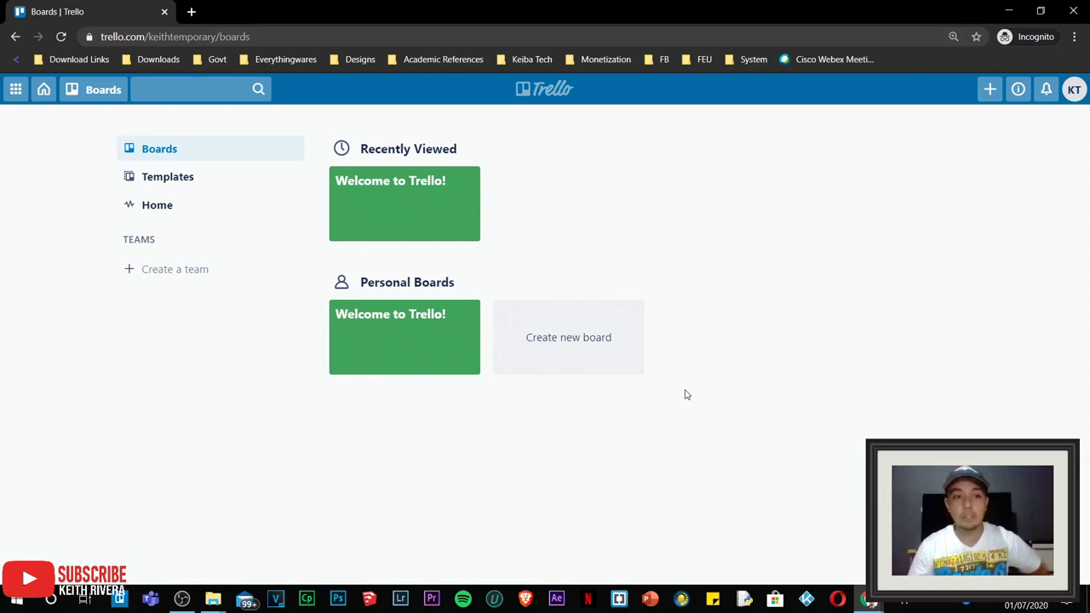
# Create a team named 'Keith's Class' with Education chosen as the team type
pyautogui.click(195, 272)
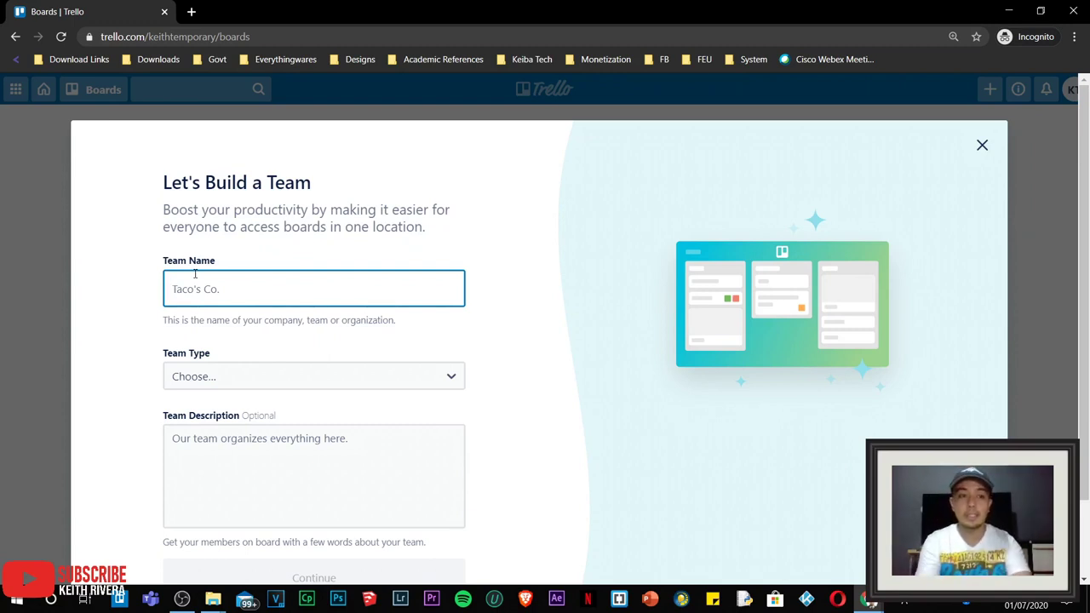
pyautogui.write('Keith')
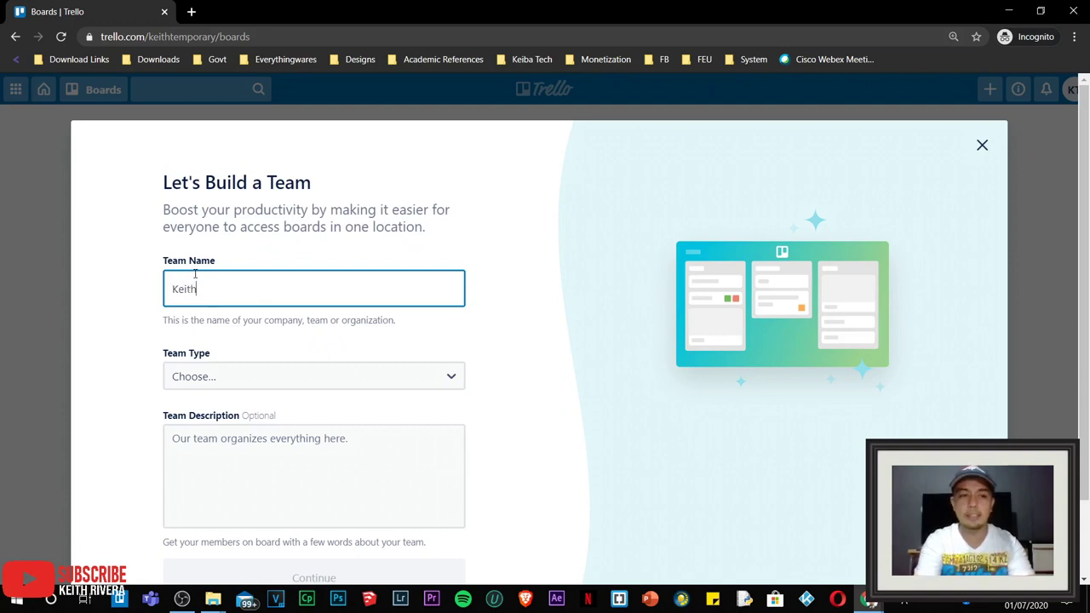
pyautogui.write("'s Class")
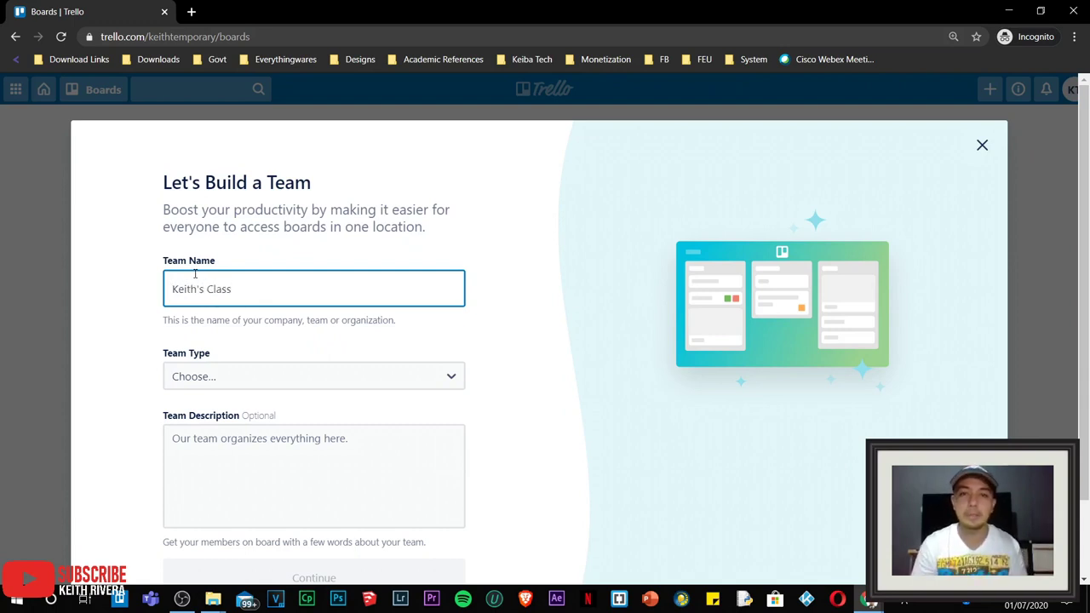
pyautogui.click(218, 387)
pyautogui.scroll(-1, 435, 449)
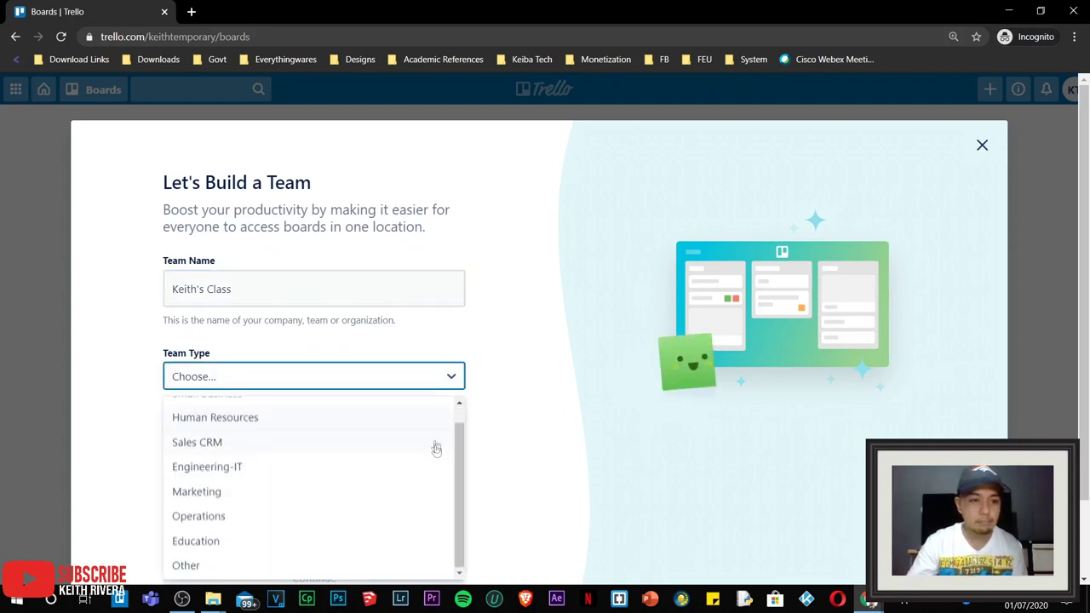
pyautogui.click(304, 542)
pyautogui.scroll(-1, 478, 431)
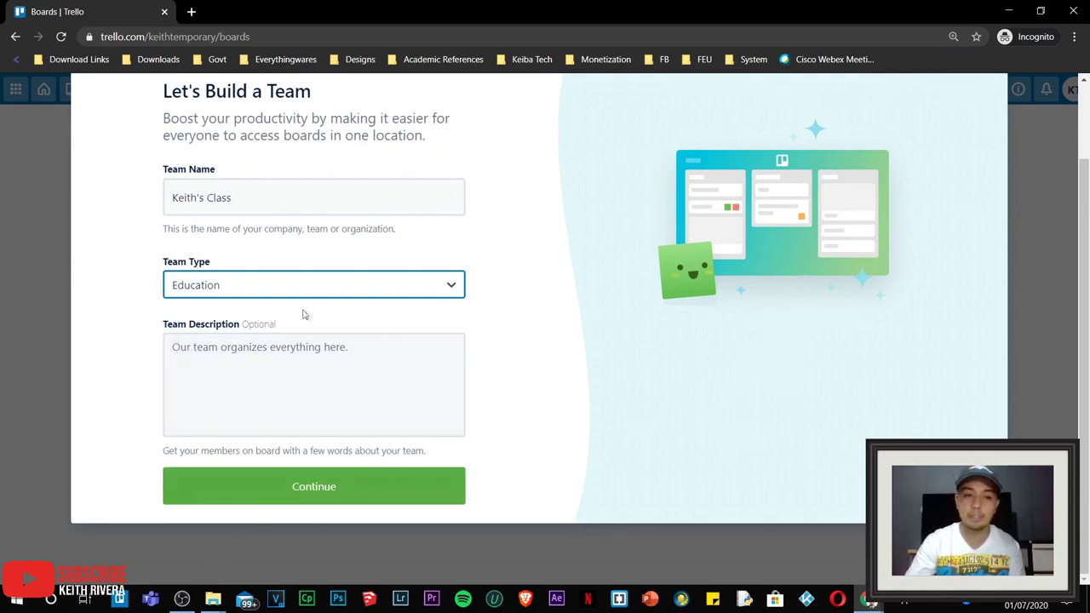
# Submit the team details and skip inviting members for now
pyautogui.click(323, 485)
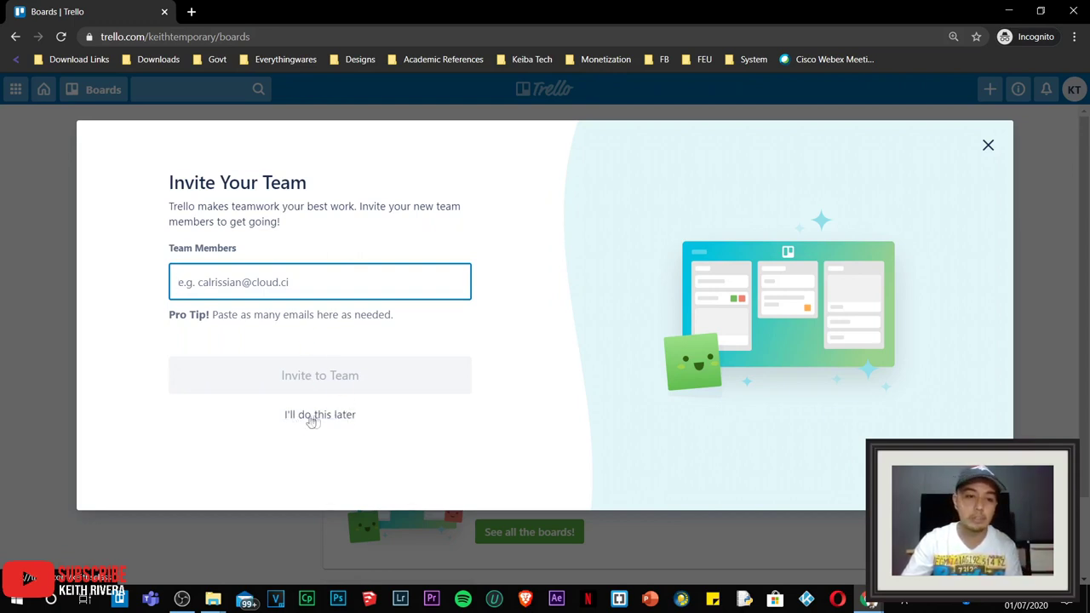
pyautogui.click(306, 416)
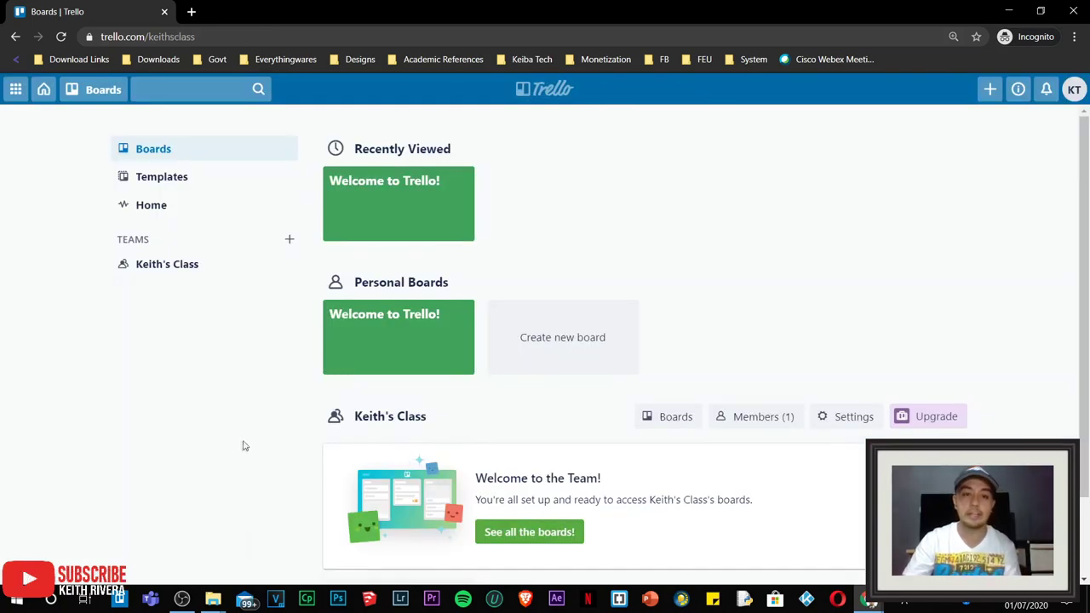
# Go to the Keith's Class team's Members page from its boards view
pyautogui.click(672, 417)
pyautogui.scroll(-1, 610, 354)
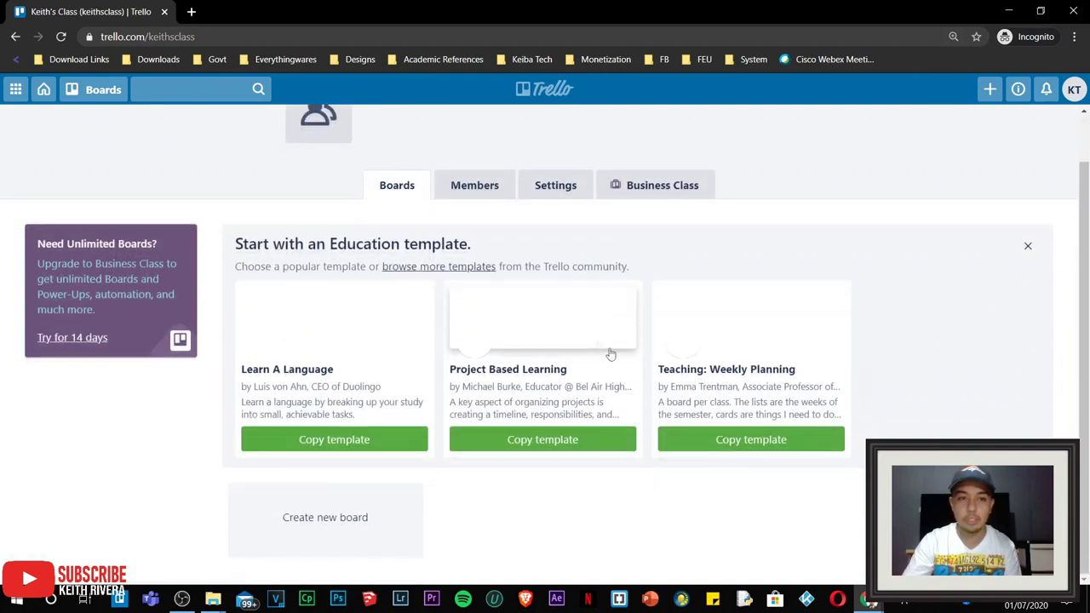
pyautogui.click(482, 193)
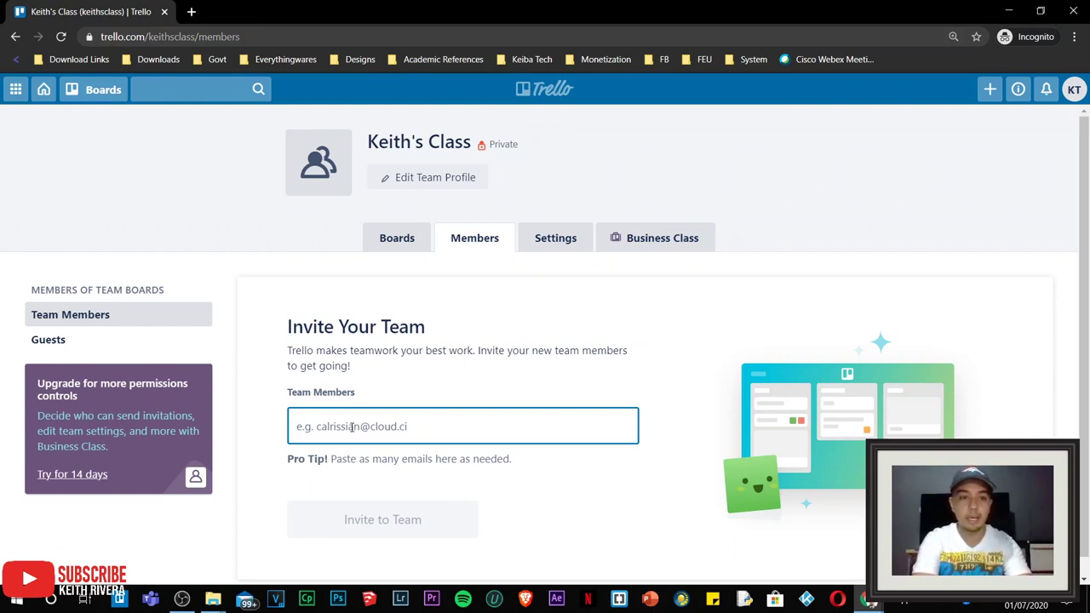
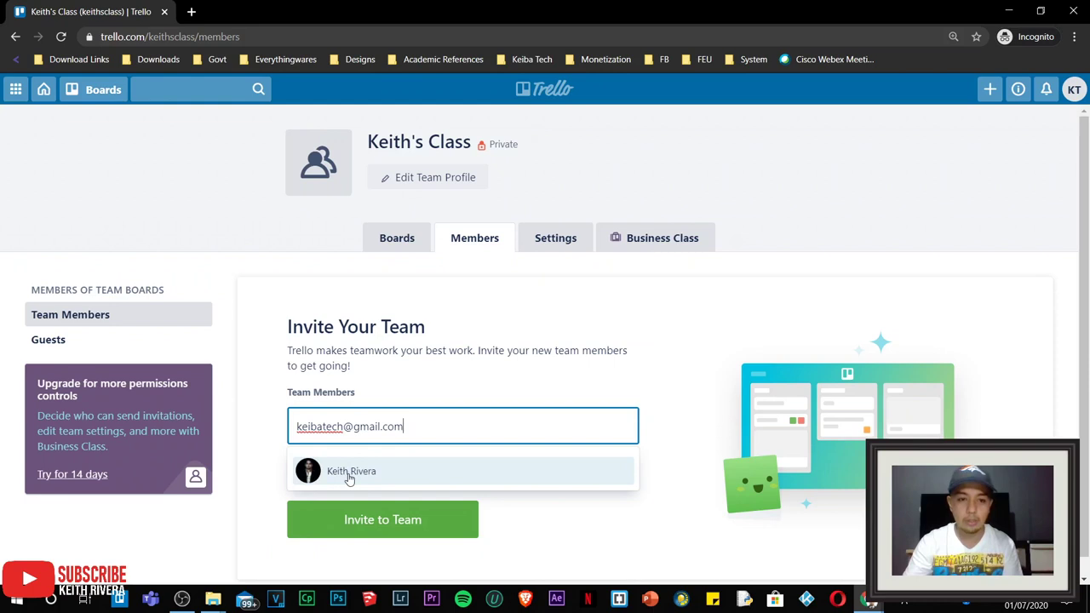
# Add the new member's Gmail address and a second matching account, then send the team invitations
pyautogui.click(347, 479)
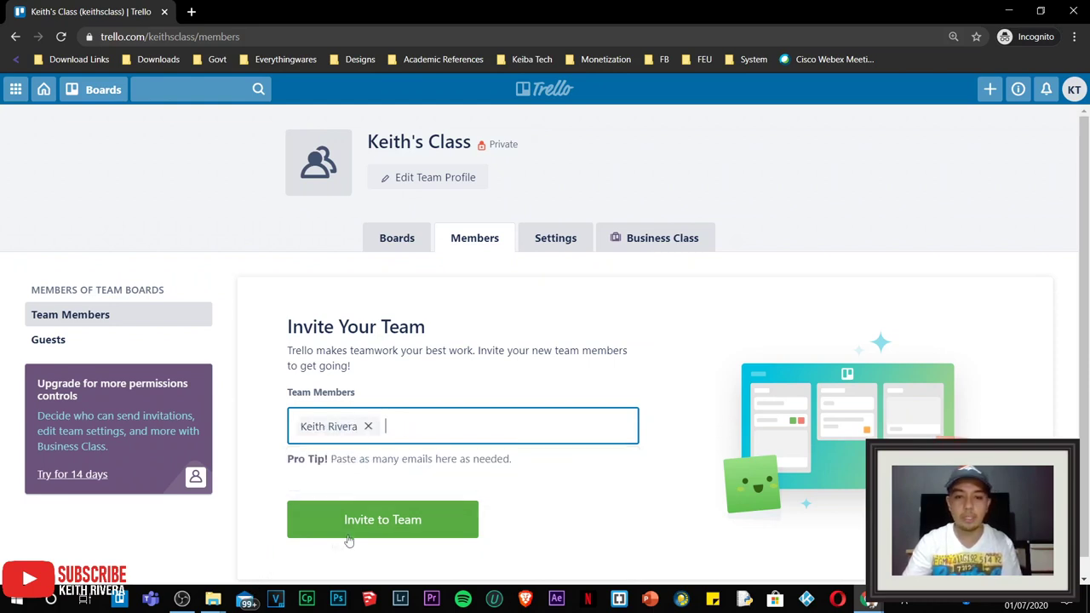
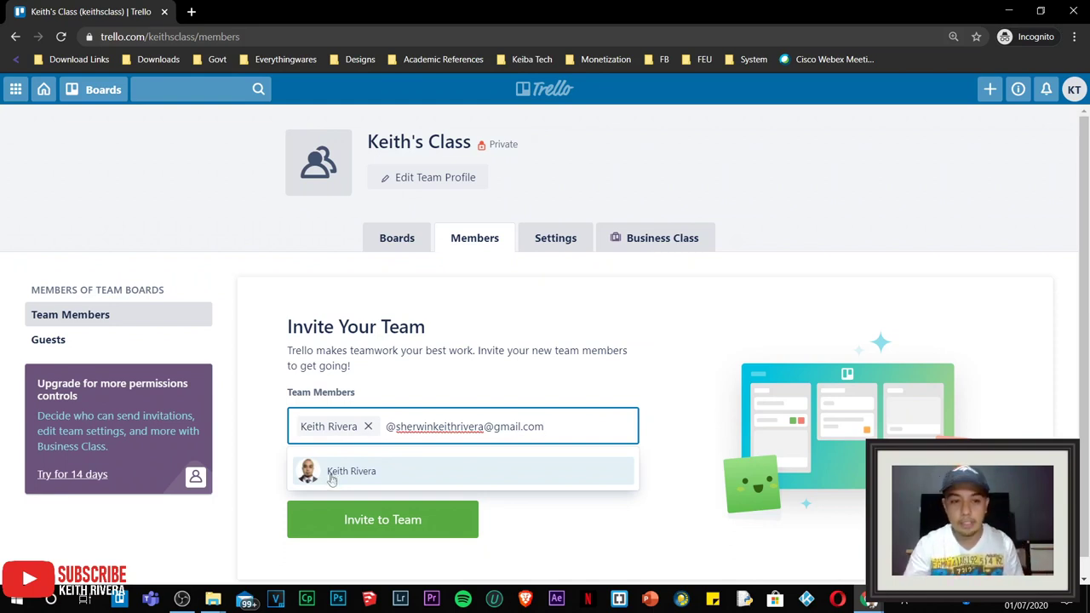
pyautogui.click(332, 479)
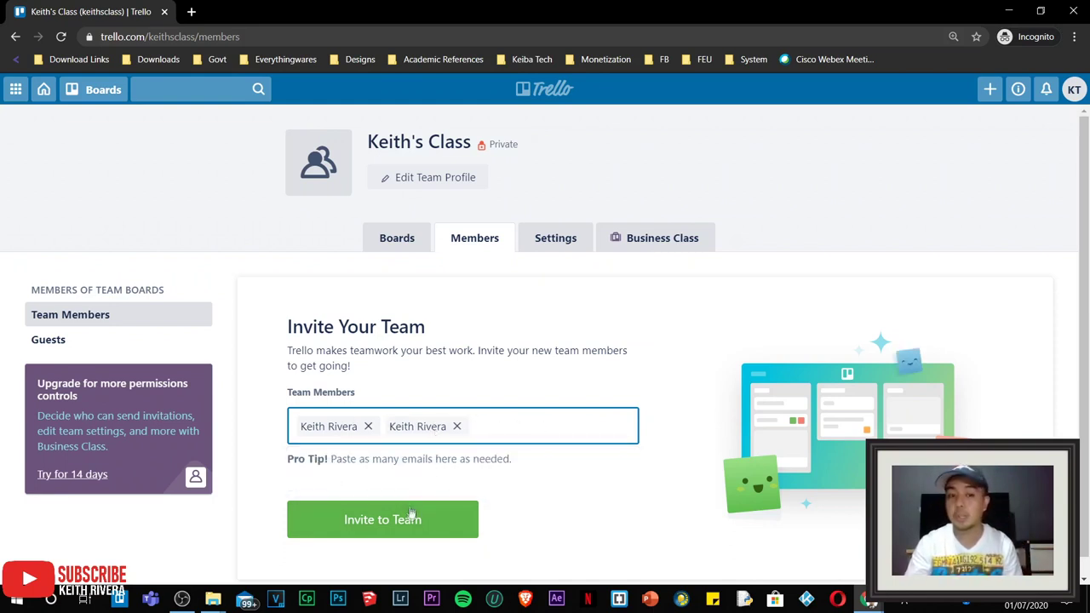
pyautogui.click(375, 521)
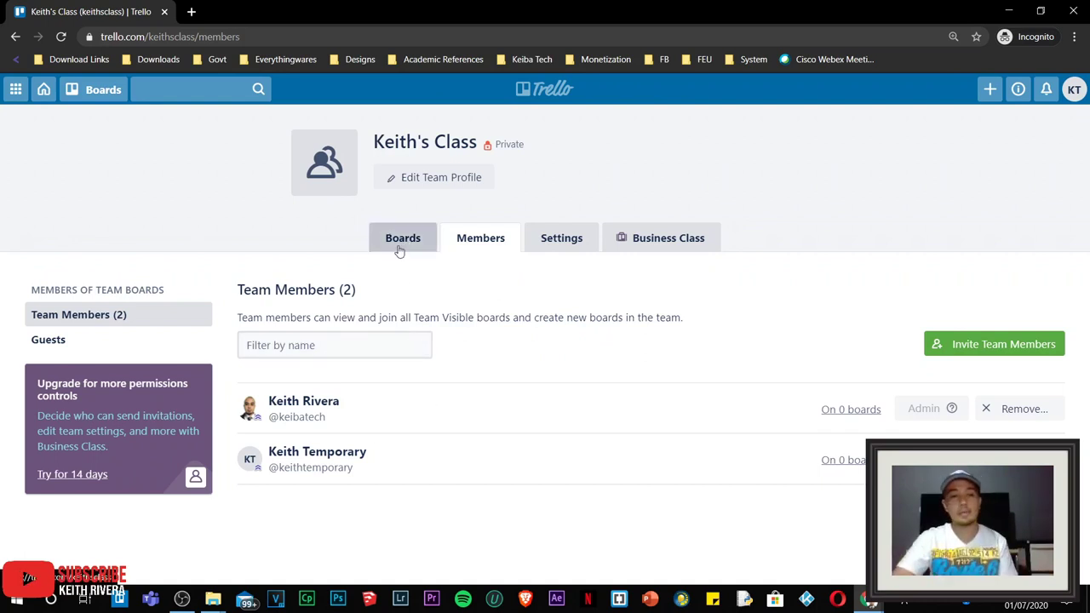
# Bring up the header's Boards drawer listing all boards
pyautogui.click(95, 91)
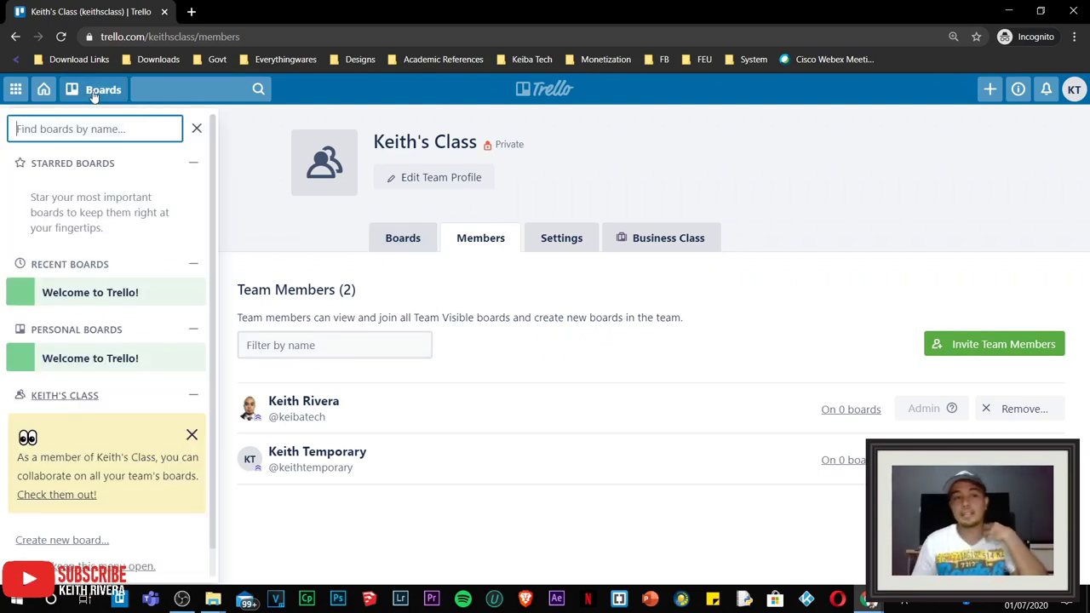
pyautogui.click(197, 129)
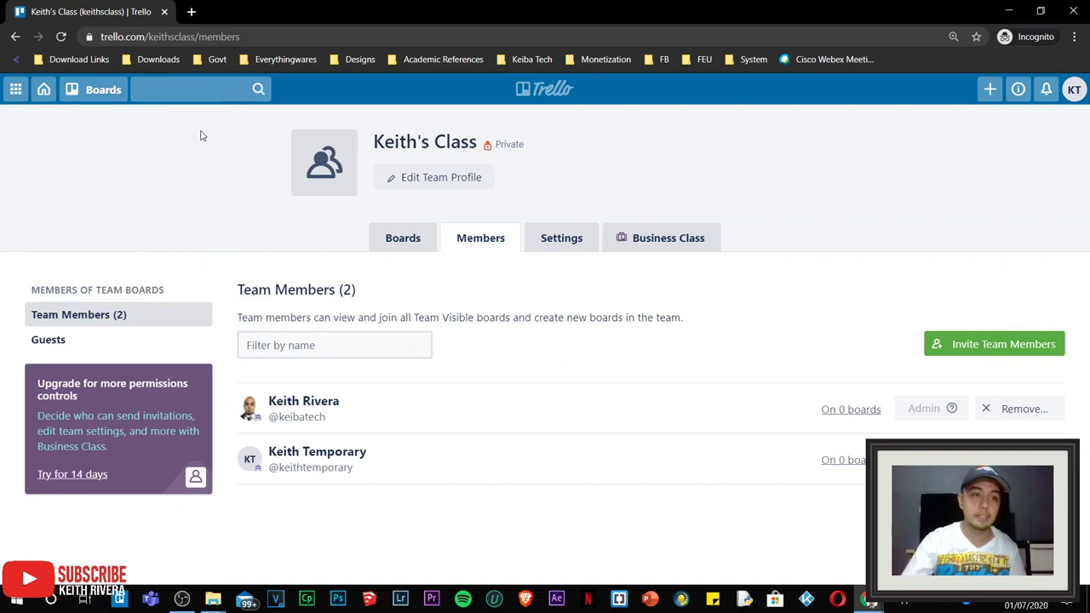
pyautogui.click(109, 100)
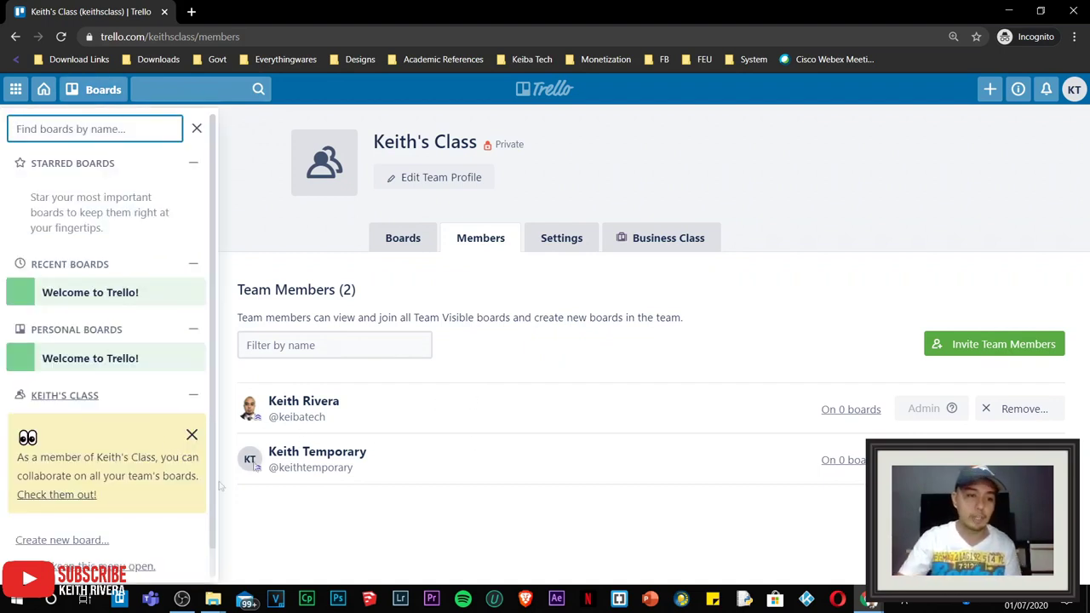
# Start a new team board titled 'Computer 102' from the Boards drawer
pyautogui.click(95, 541)
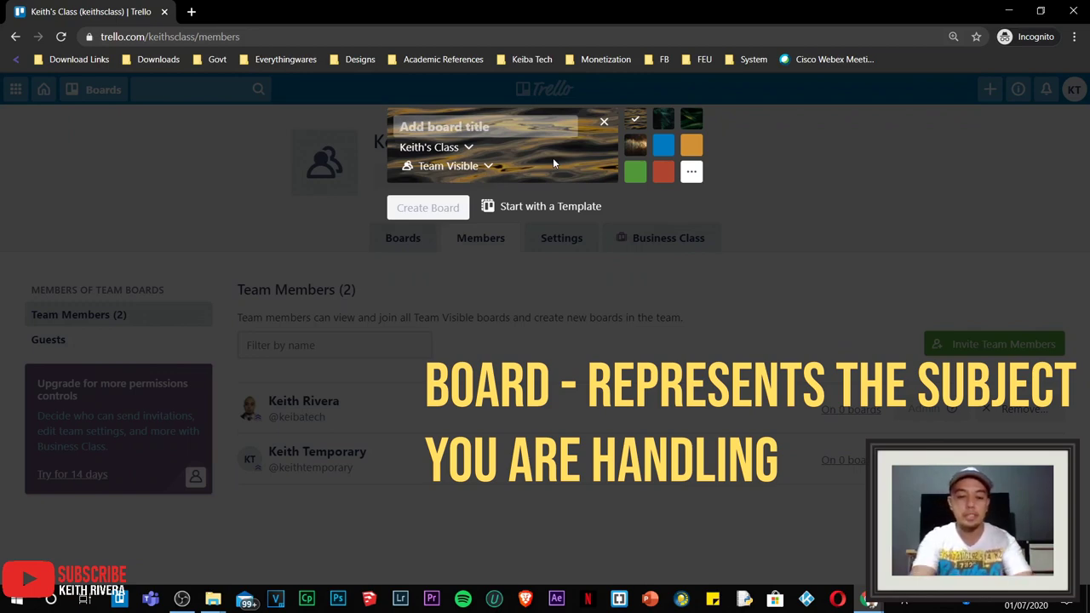
pyautogui.write('Compt')
pyautogui.press('BackSpace')
pyautogui.press('BackSpace')
pyautogui.write('uter 102')
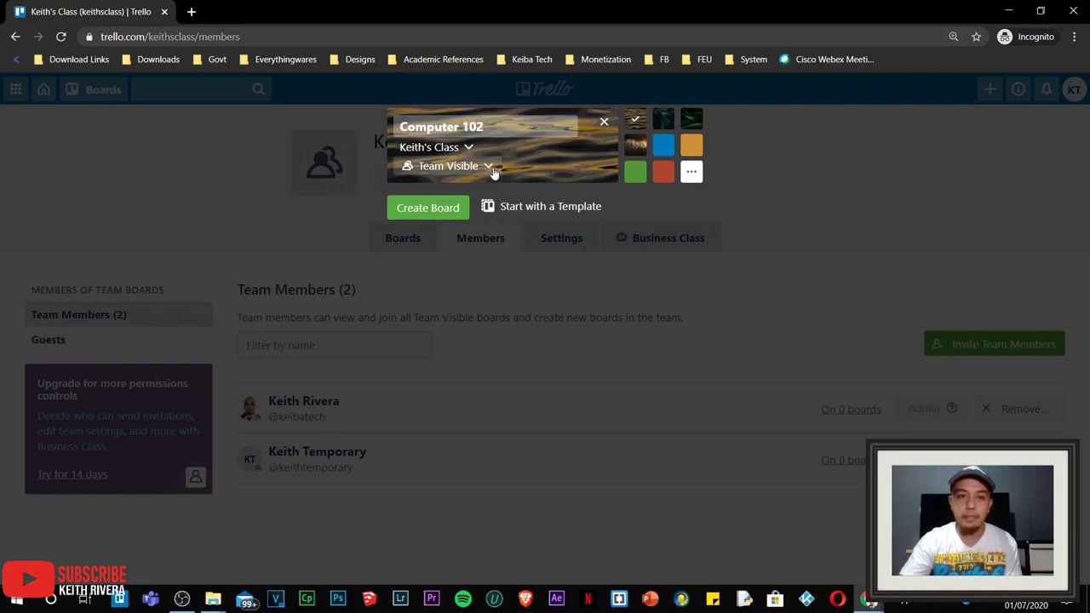
pyautogui.click(492, 168)
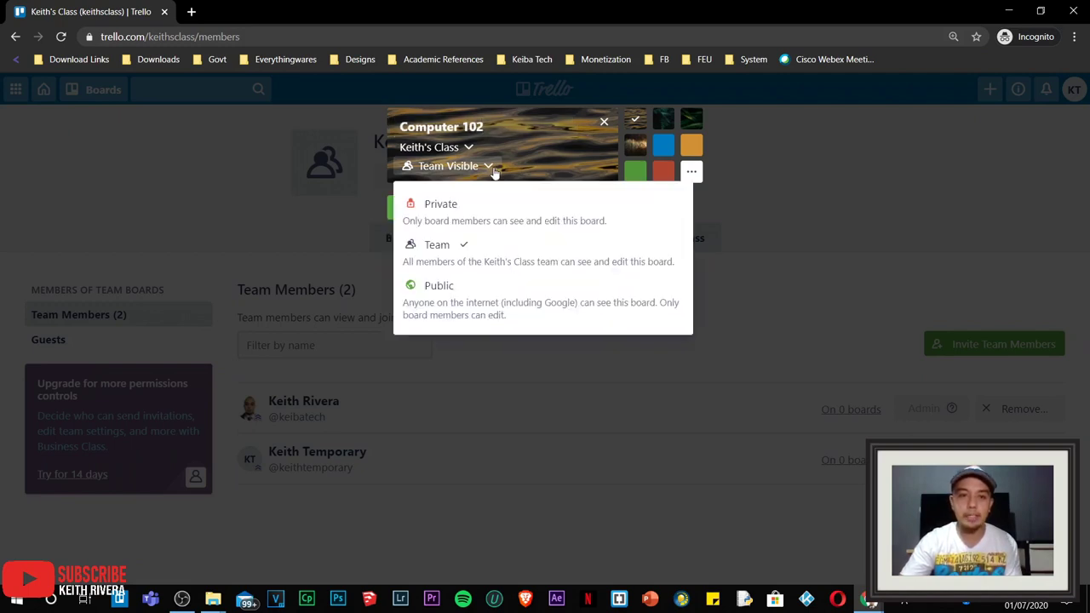
pyautogui.click(494, 169)
pyautogui.click(497, 169)
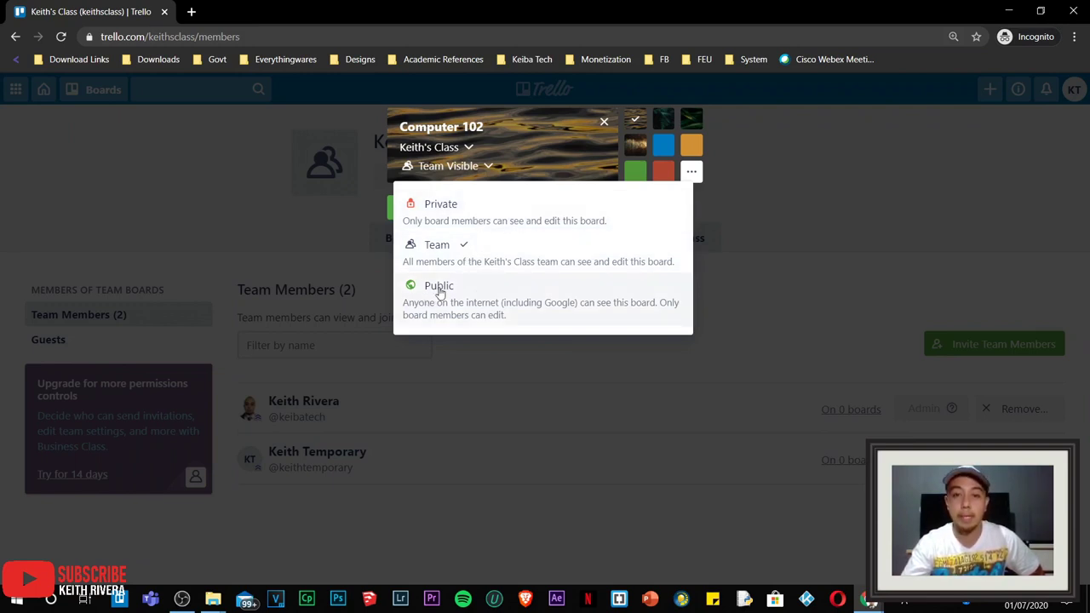
pyautogui.click(485, 255)
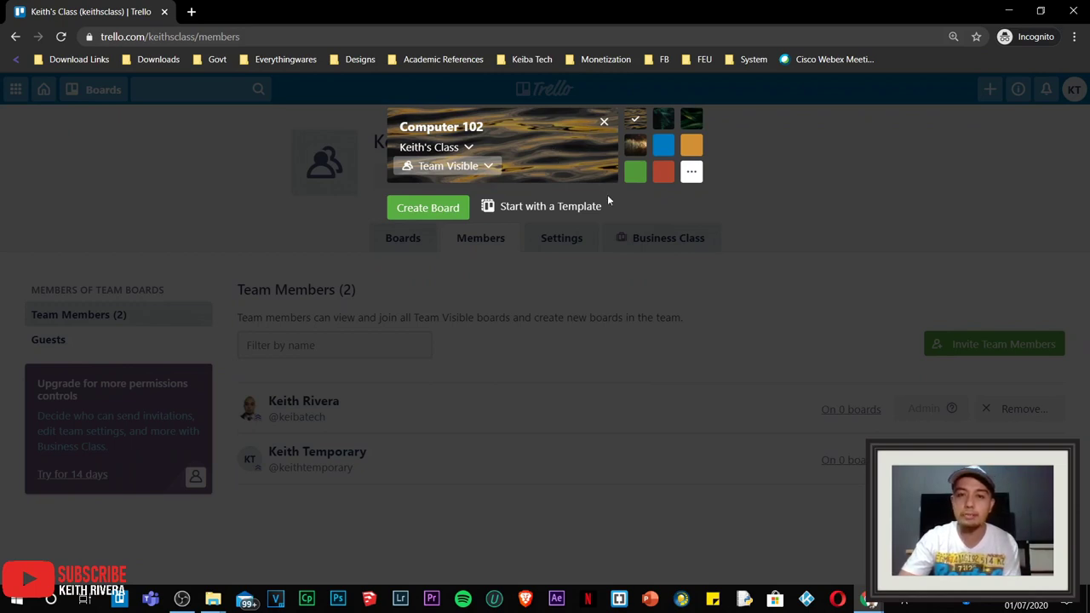
# Give the Computer 102 board a solid blue background and create it
pyautogui.click(664, 147)
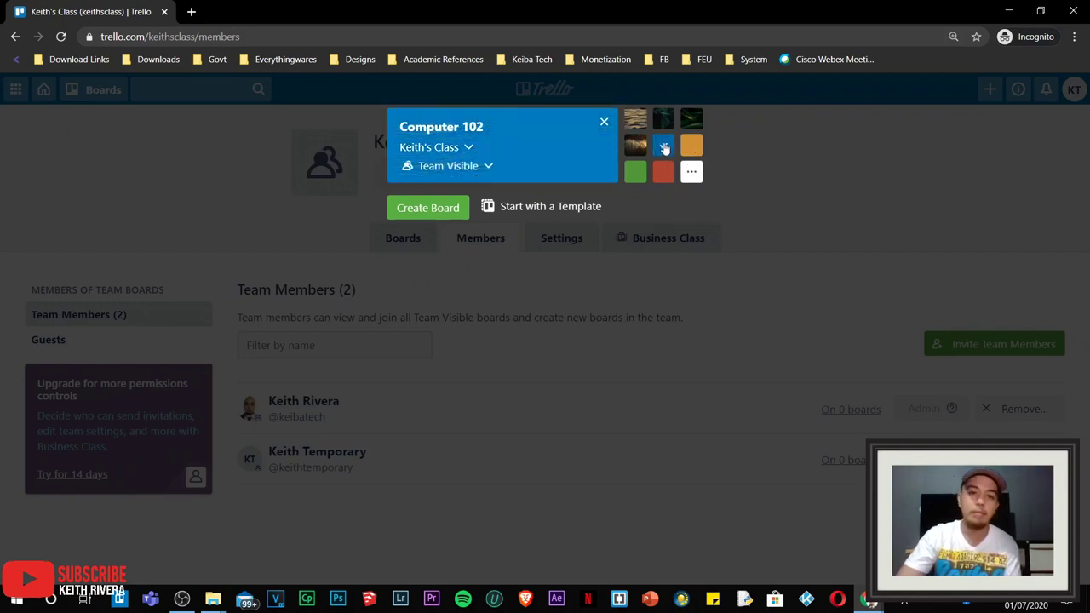
pyautogui.click(433, 209)
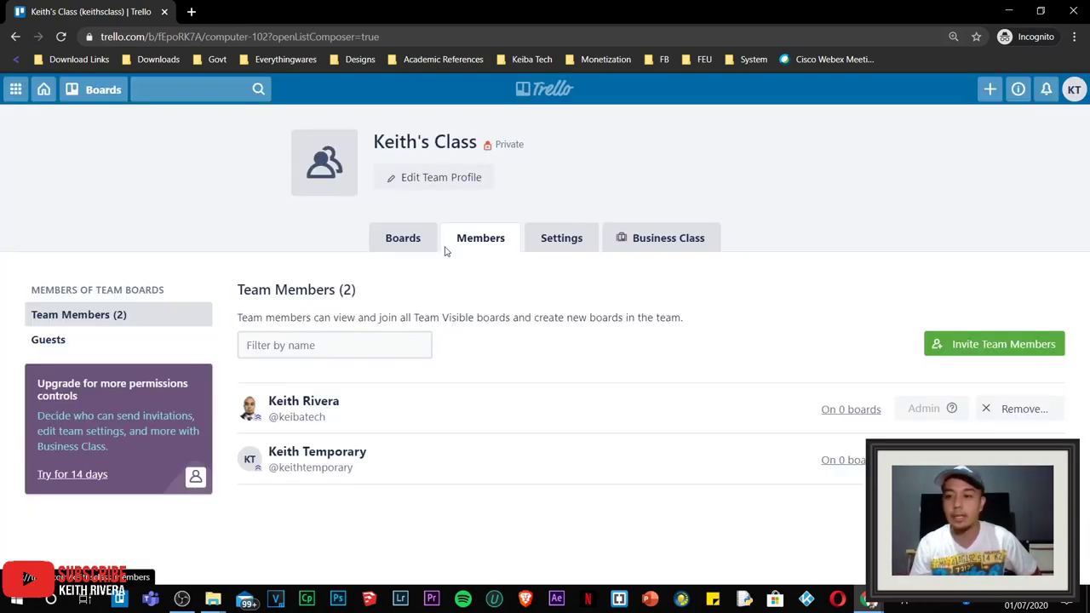
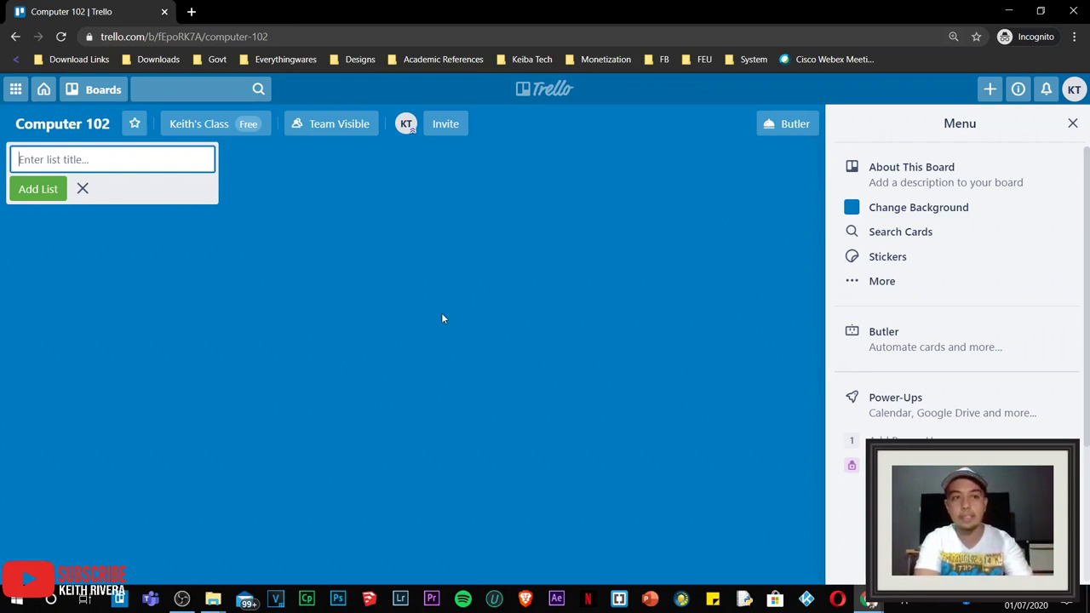
# Create lists titled To do, Doing, Done and Checked on the Computer 102 board
pyautogui.write('To do')
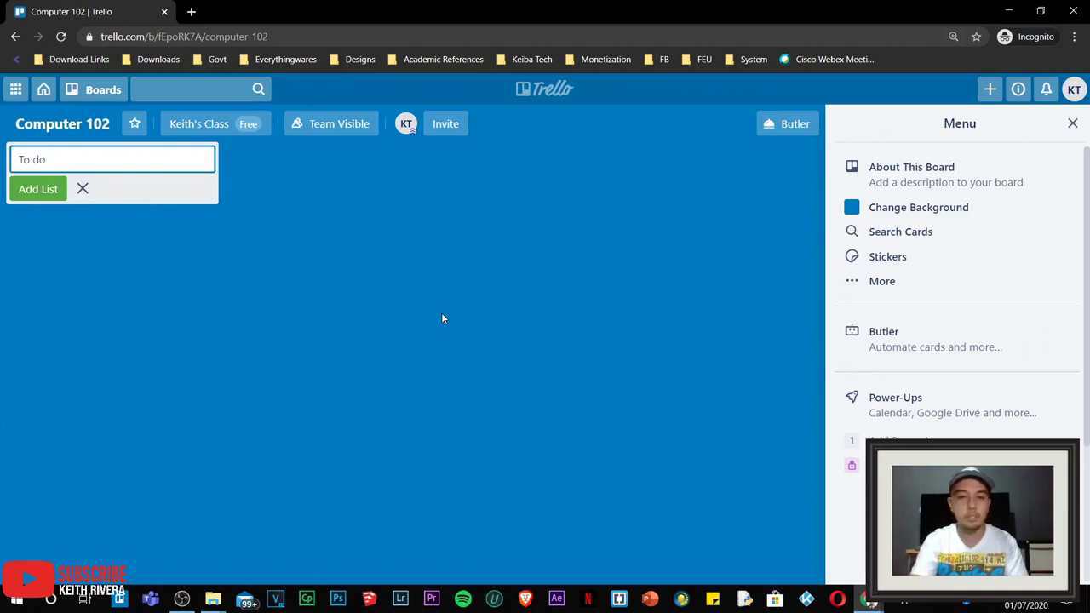
pyautogui.press('Return')
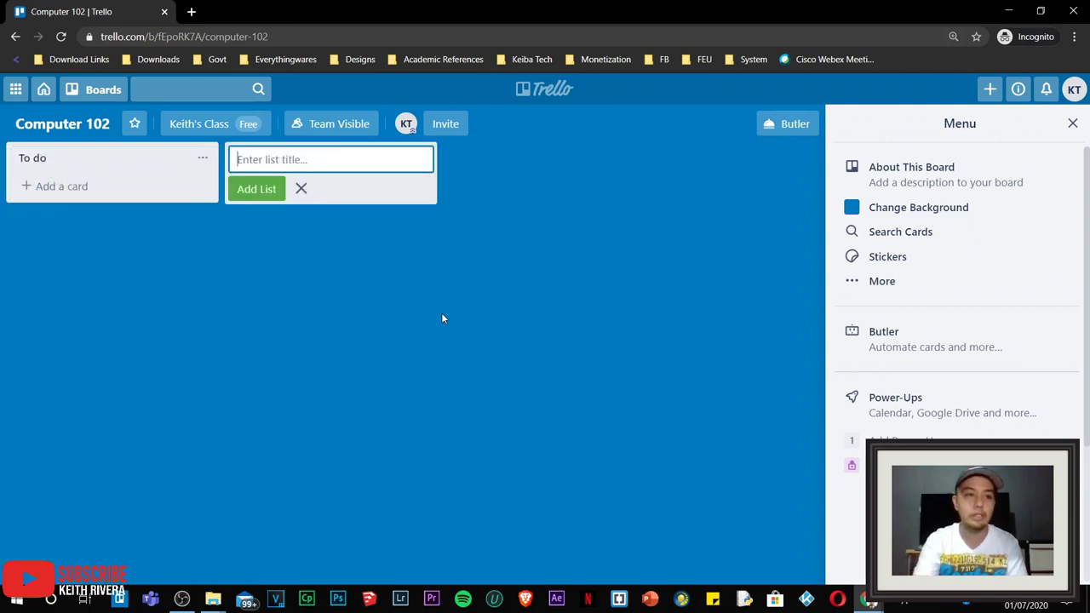
pyautogui.write('Doing')
pyautogui.press('Return')
pyautogui.write('Done')
pyautogui.press('Return')
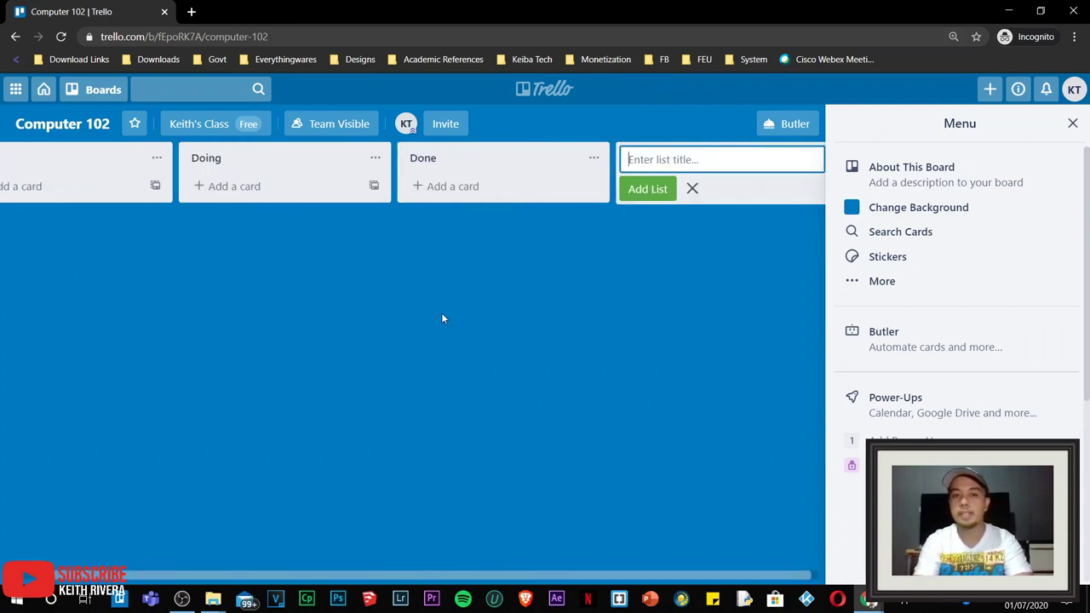
pyautogui.write('Checked')
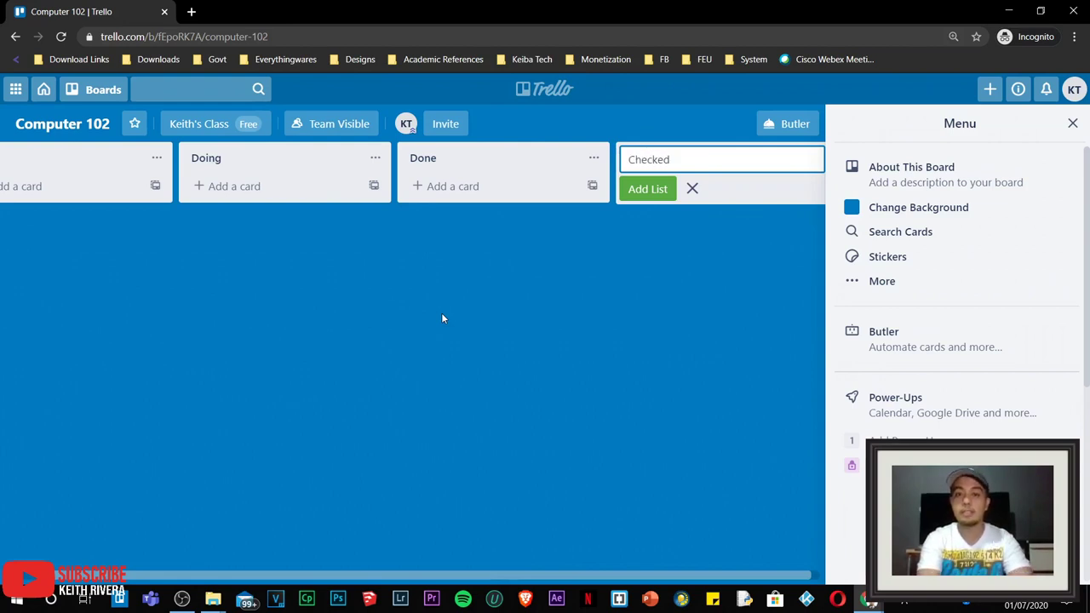
pyautogui.press('Return')
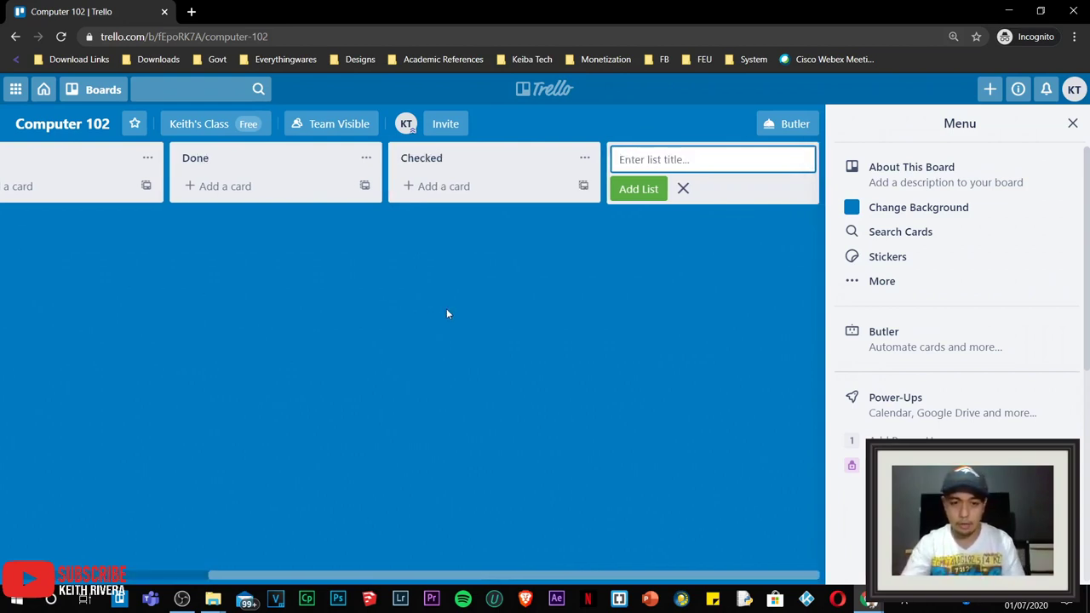
# Scroll the board sideways to bring all four lists, To do through Checked, into view
pyautogui.hscroll(-3, 256, 541)
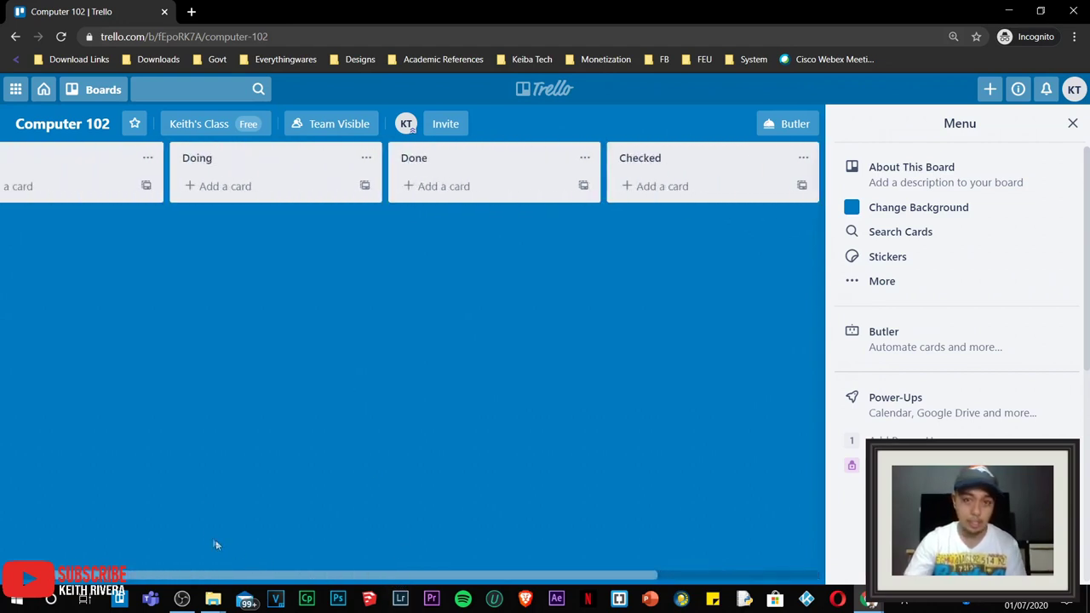
pyautogui.hscroll(-1, 258, 577)
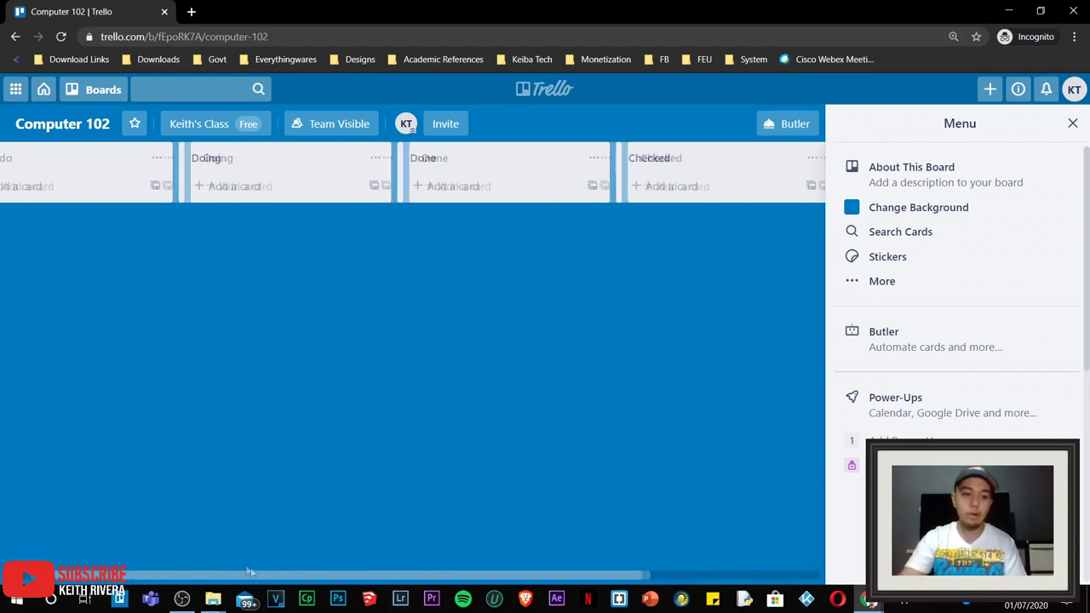
pyautogui.hscroll(3, 217, 571)
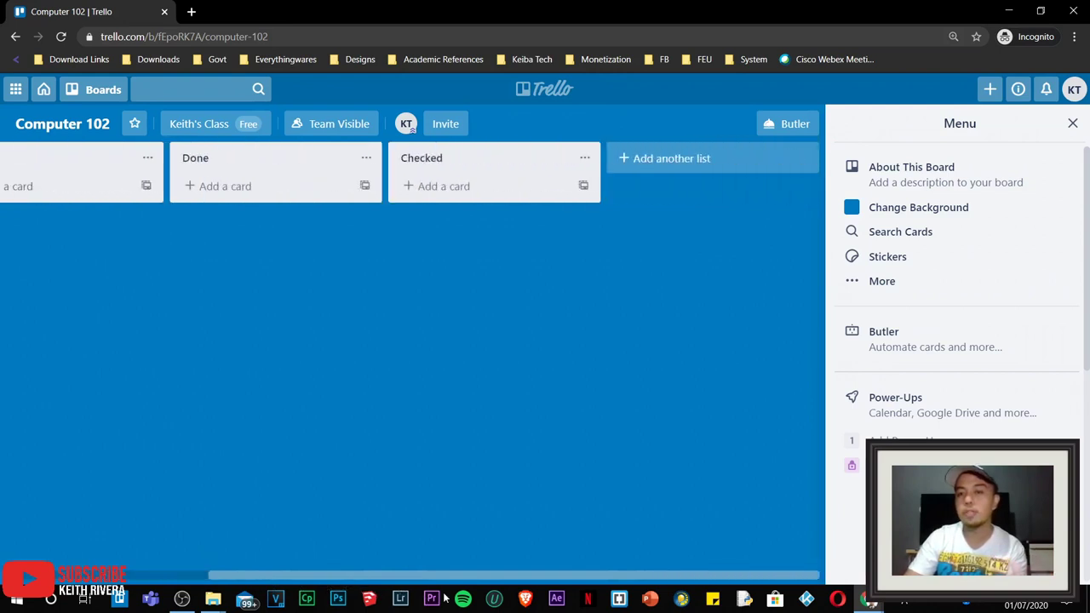
pyautogui.hscroll(-3, 426, 596)
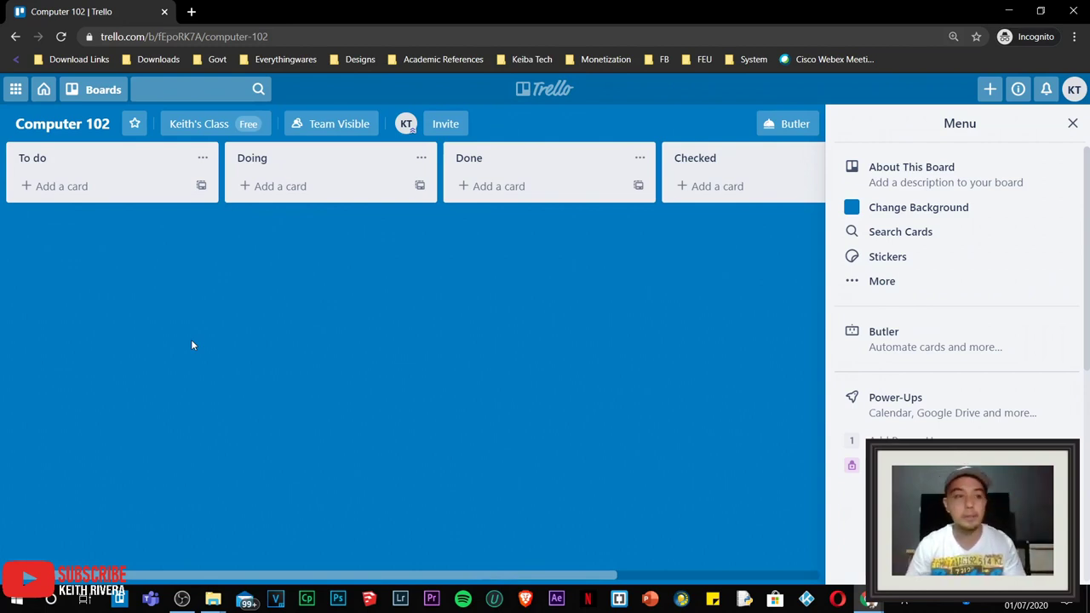
pyautogui.click(81, 187)
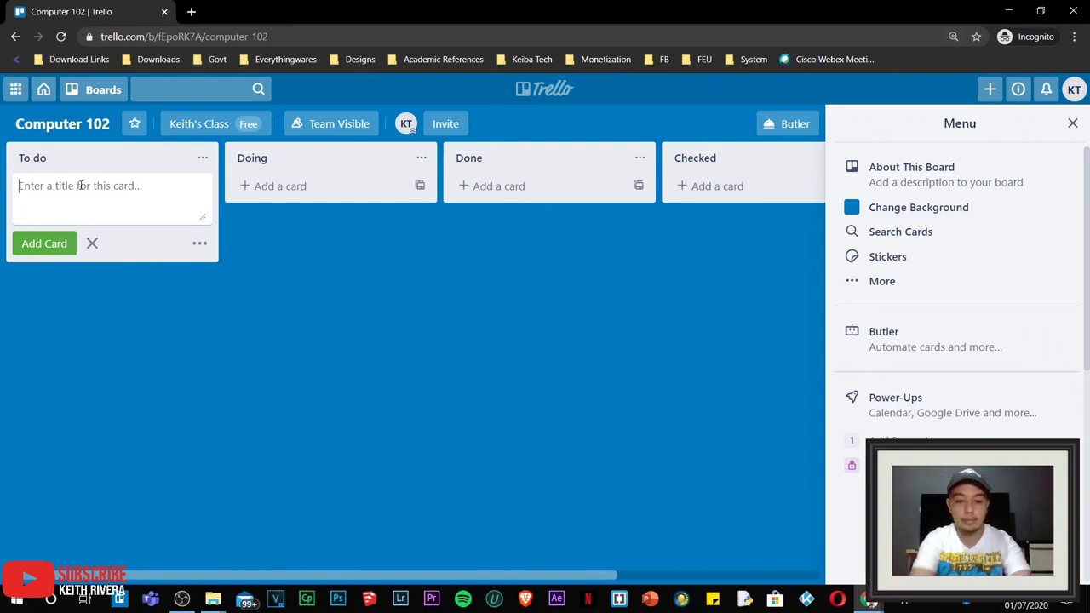
pyautogui.write('Bas')
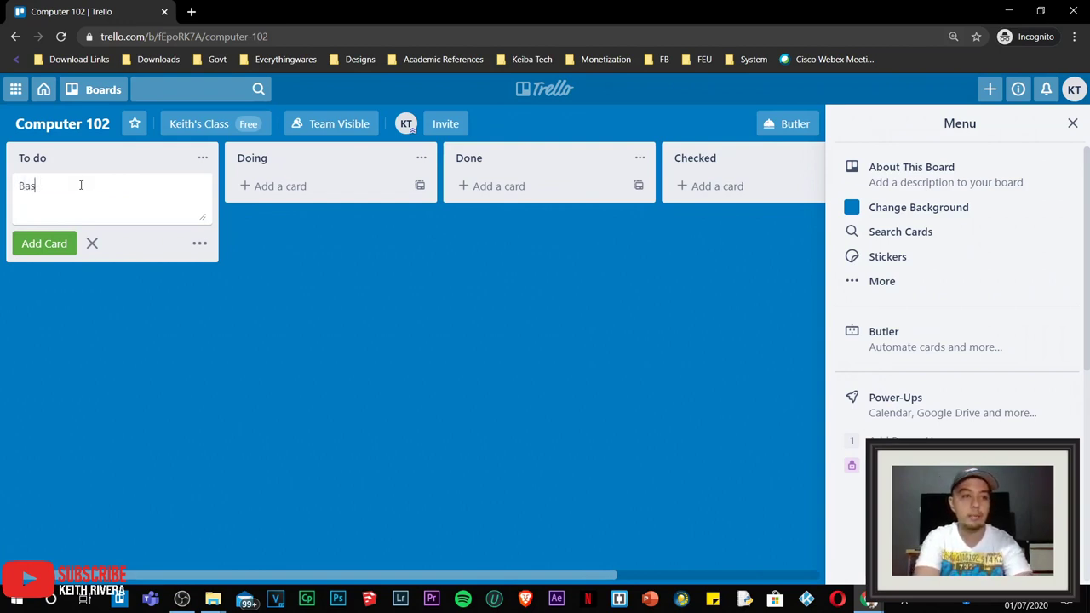
pyautogui.write('ic inventroy')
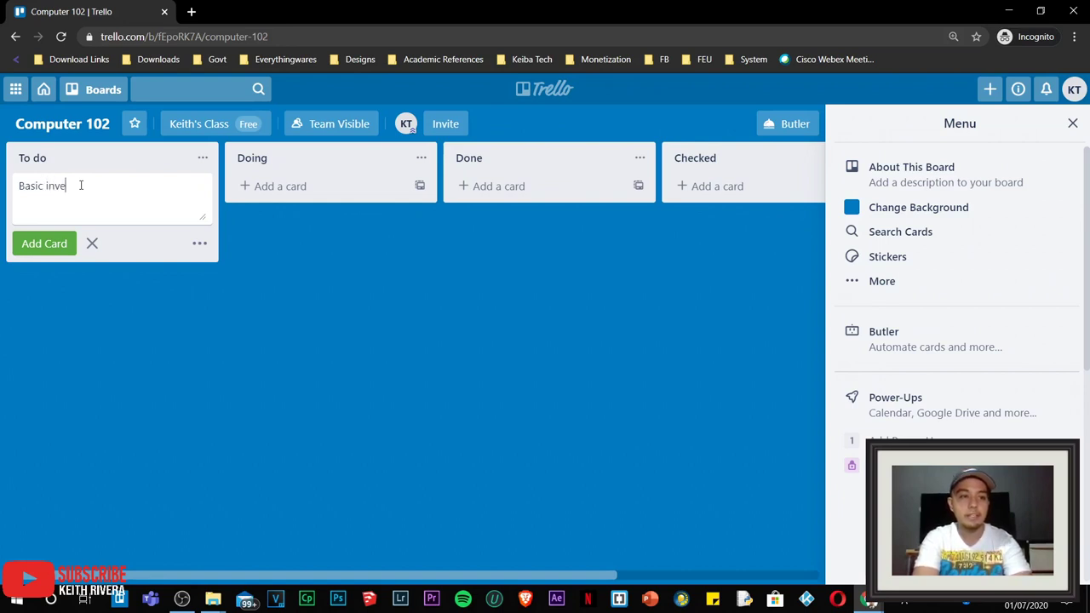
pyautogui.press('BackSpace')
pyautogui.press('BackSpace')
pyautogui.press('BackSpace')
pyautogui.write('ory system ')
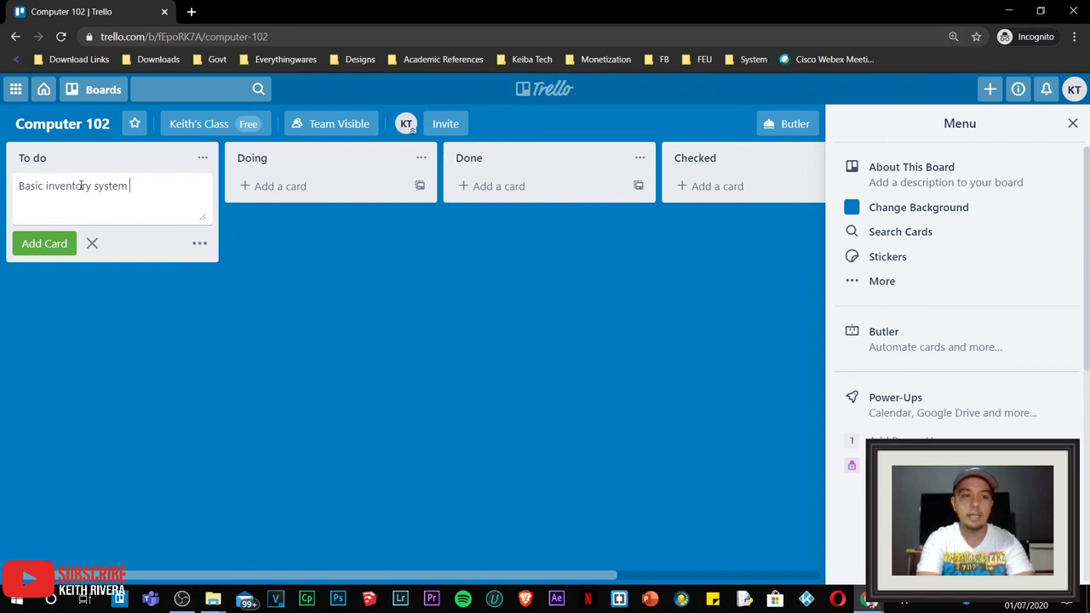
pyautogui.write('in M')
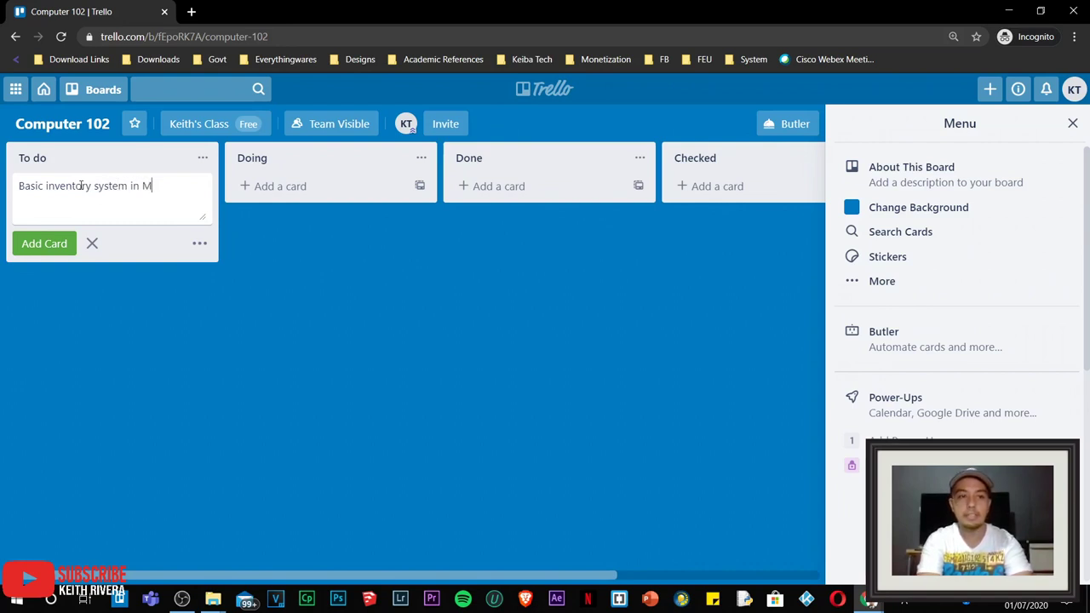
pyautogui.write('S Excel')
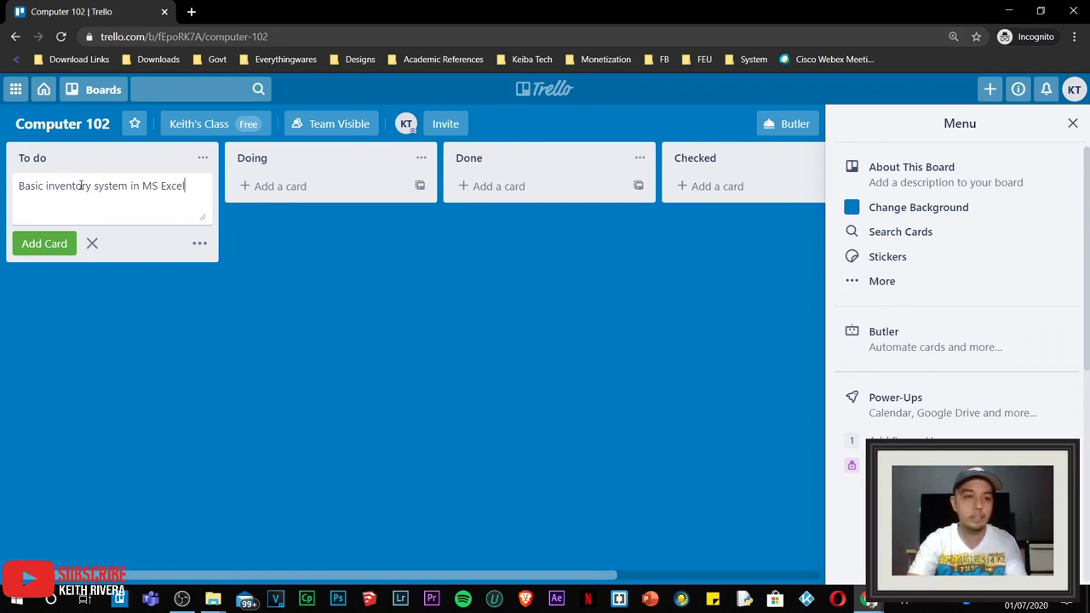
pyautogui.press('Return')
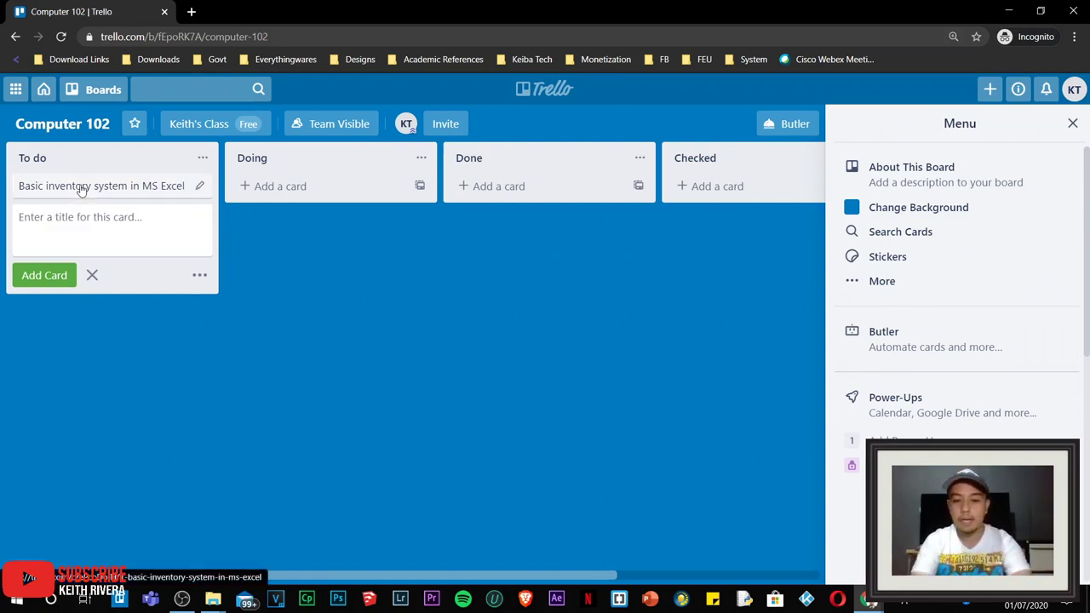
pyautogui.write('Basic Payroll system in MS Excel')
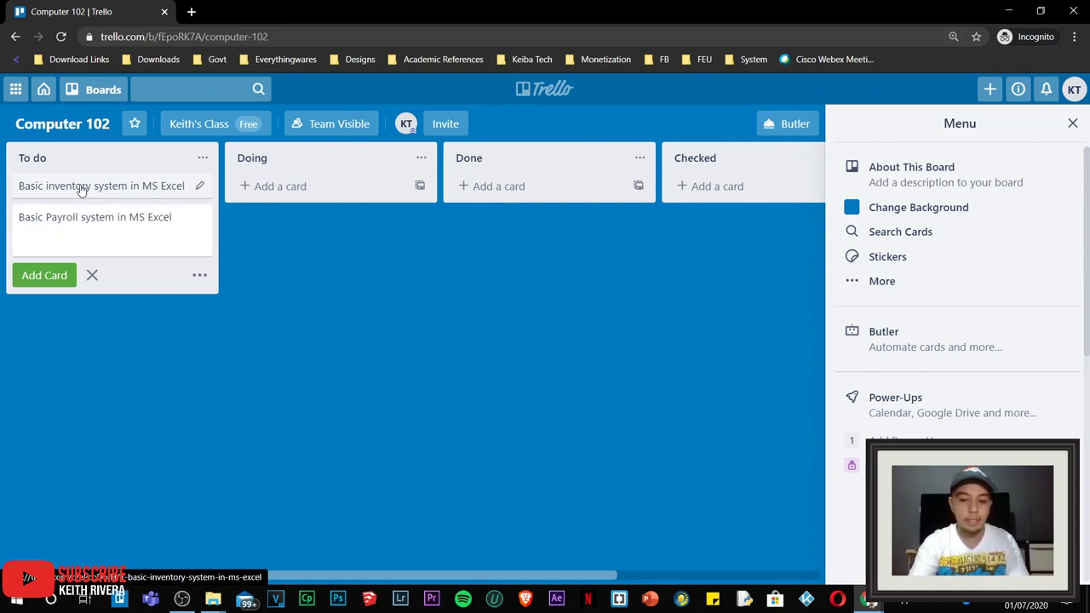
pyautogui.press('Return')
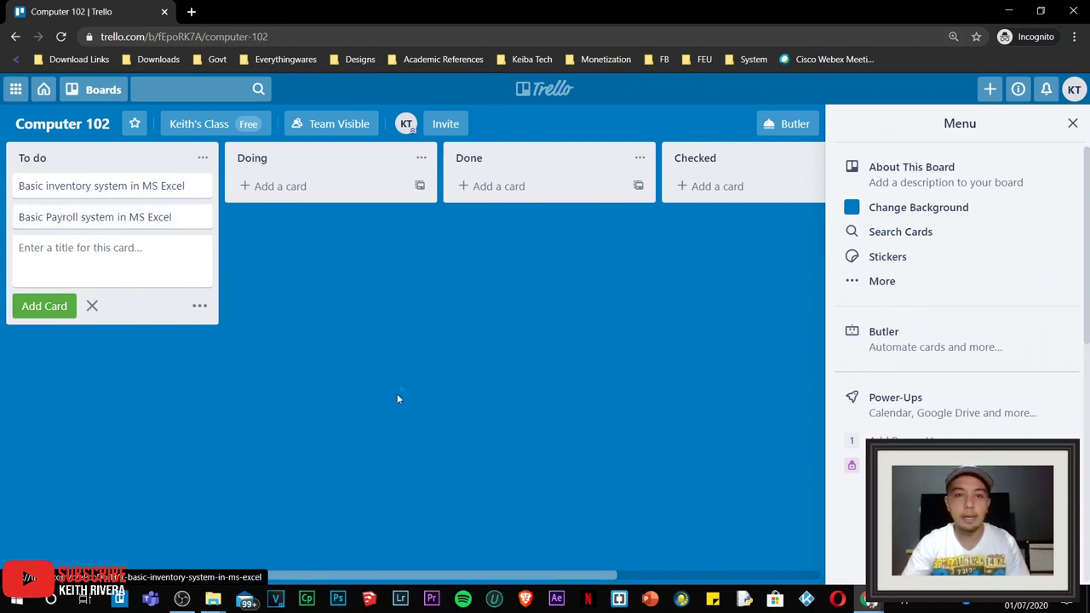
pyautogui.click(406, 345)
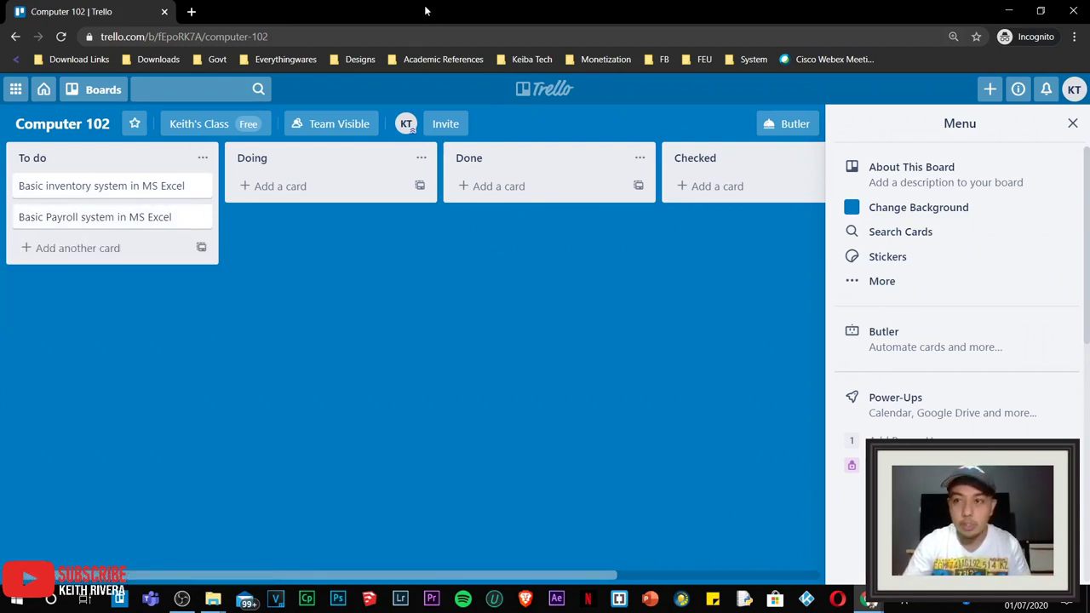
# Restore the board's Chrome window and snap the Trello boards page to the right half
pyautogui.moveTo(426, 10); pyautogui.dragTo(1, 9)
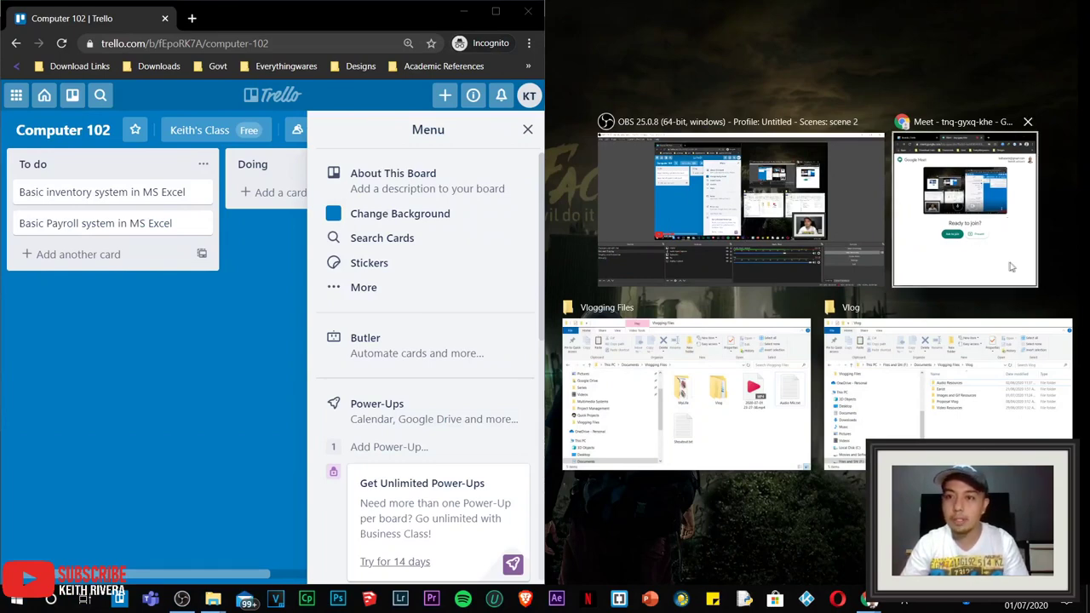
pyautogui.click(909, 265)
pyautogui.click(670, 19)
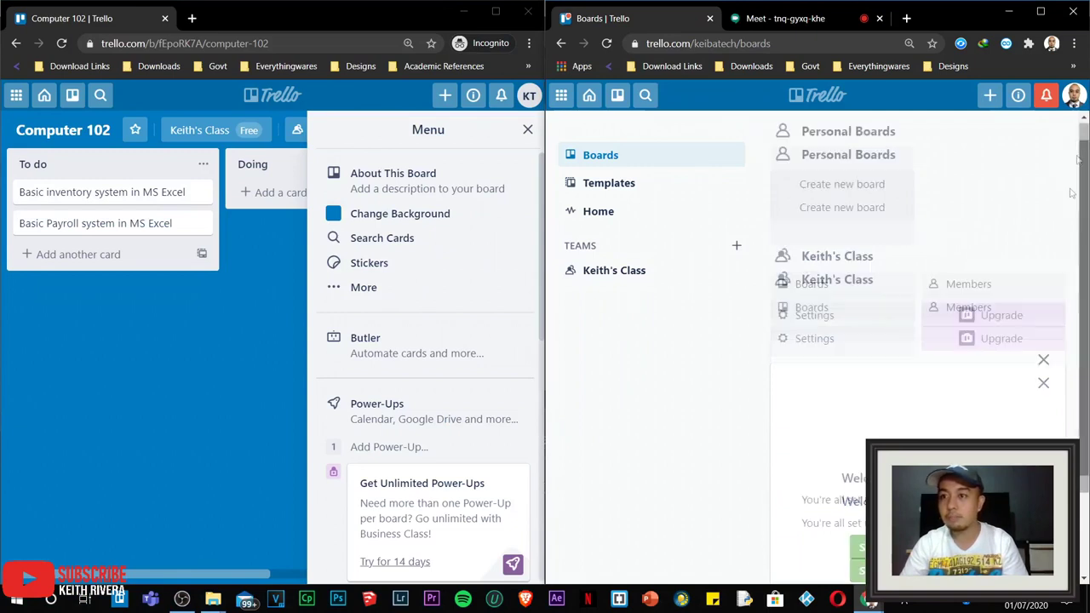
# Close the Meet tab, dismiss the welcome card and close the board menu
pyautogui.click(880, 18)
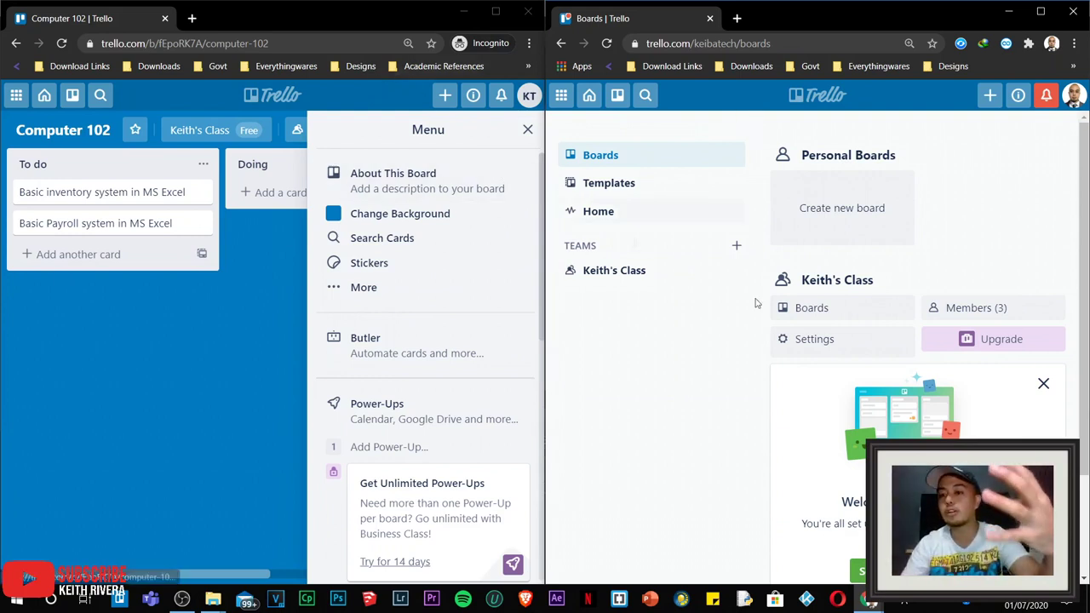
pyautogui.click(1042, 385)
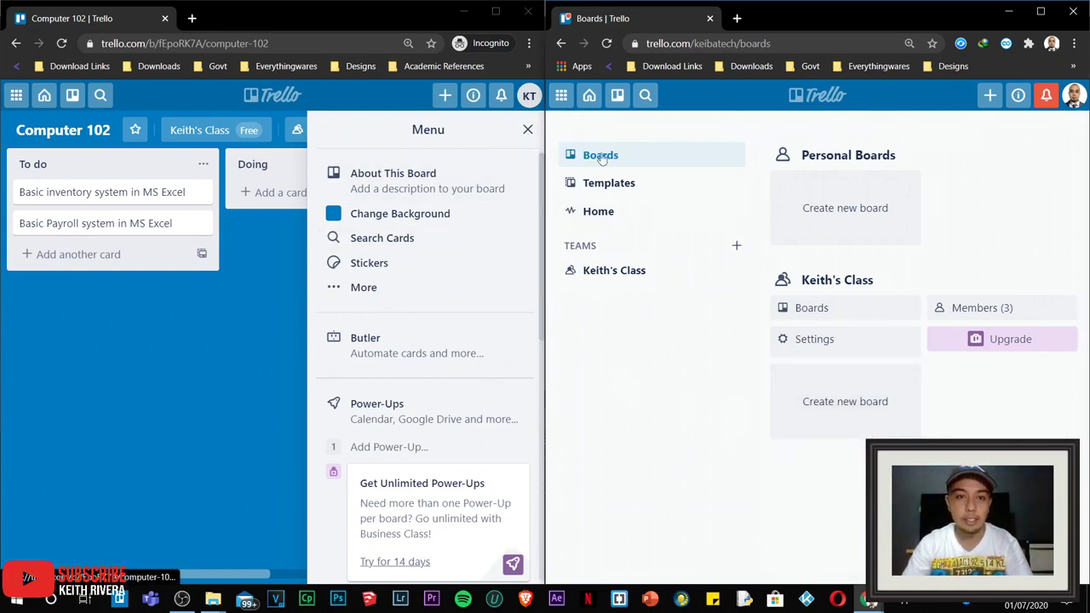
pyautogui.click(528, 132)
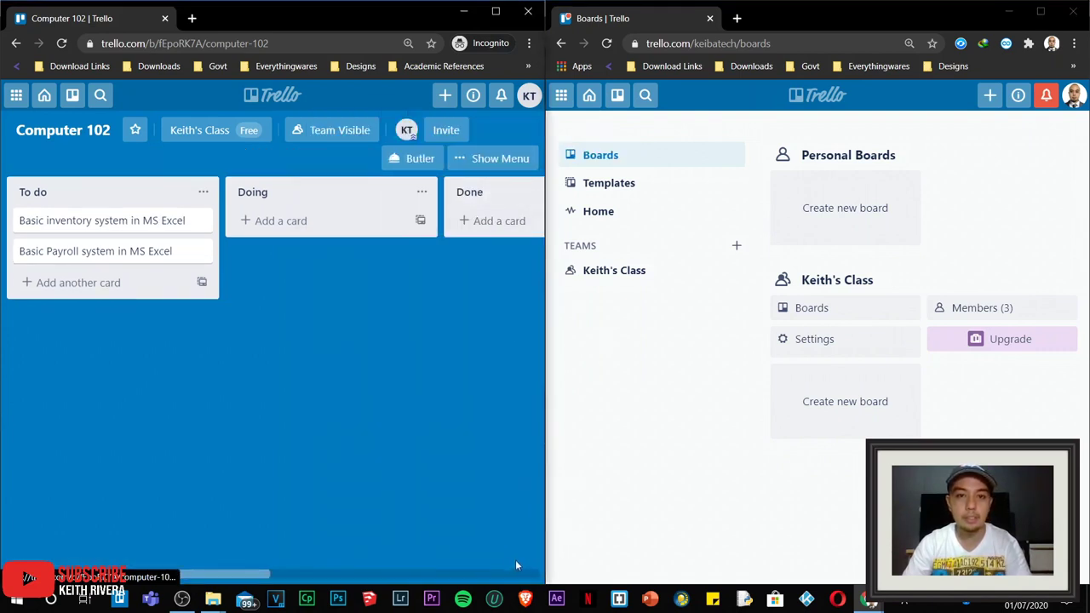
# Check the account menu, then open quick edit on the Basic inventory system in MS Excel card
pyautogui.hscroll(1, 255, 579)
pyautogui.hscroll(-1, 248, 580)
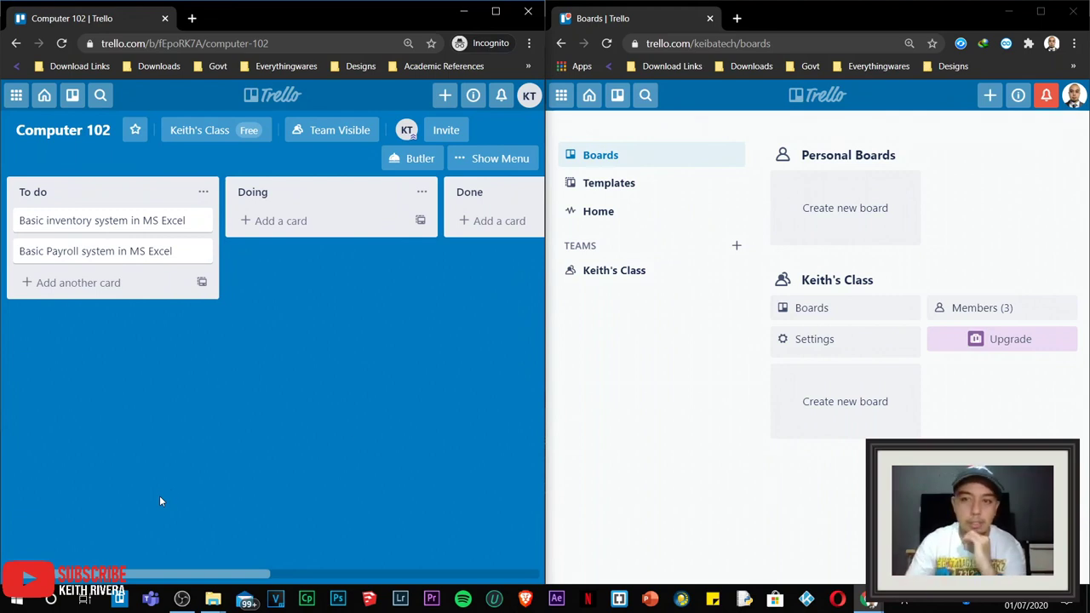
pyautogui.click(1074, 96)
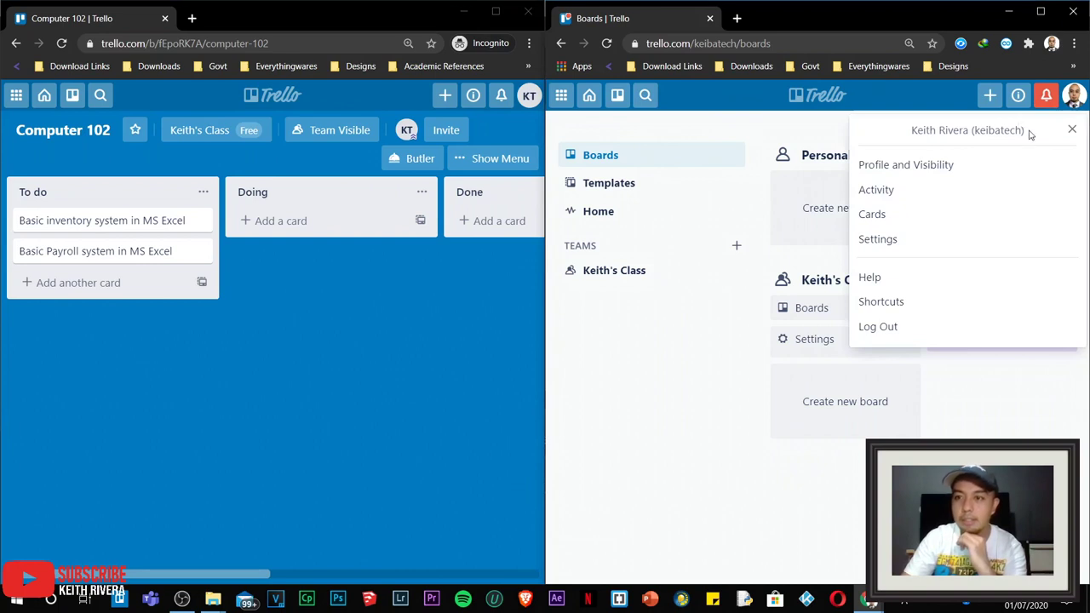
pyautogui.click(311, 343)
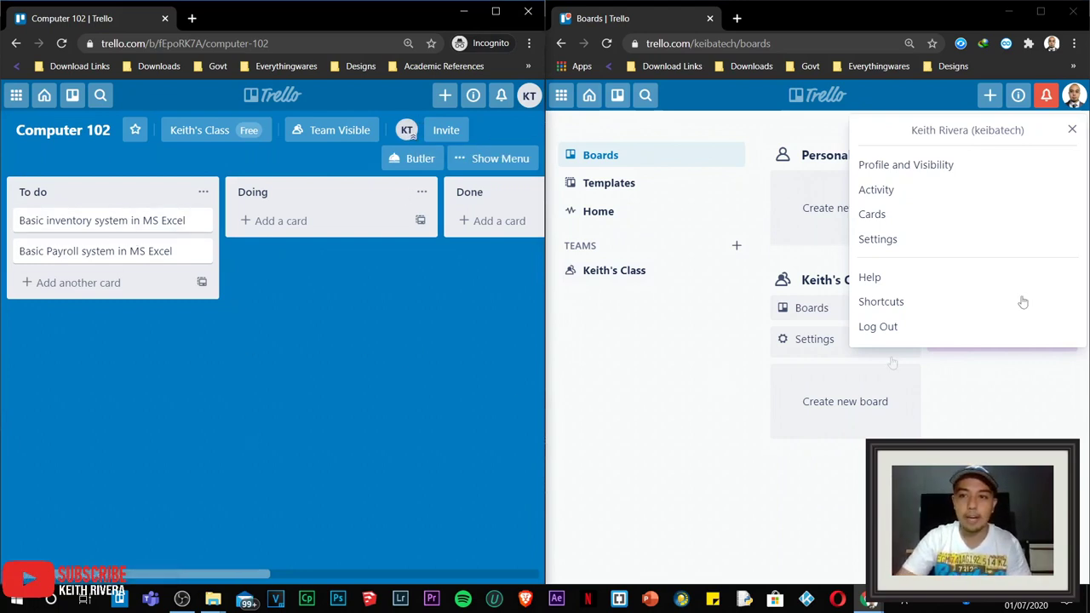
pyautogui.click(1072, 130)
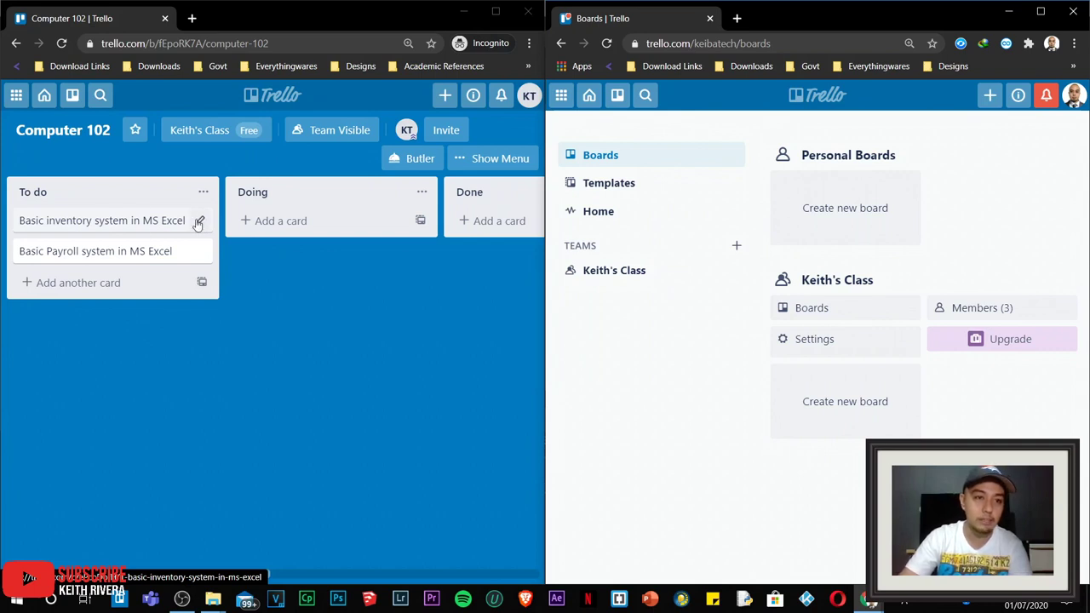
pyautogui.click(203, 223)
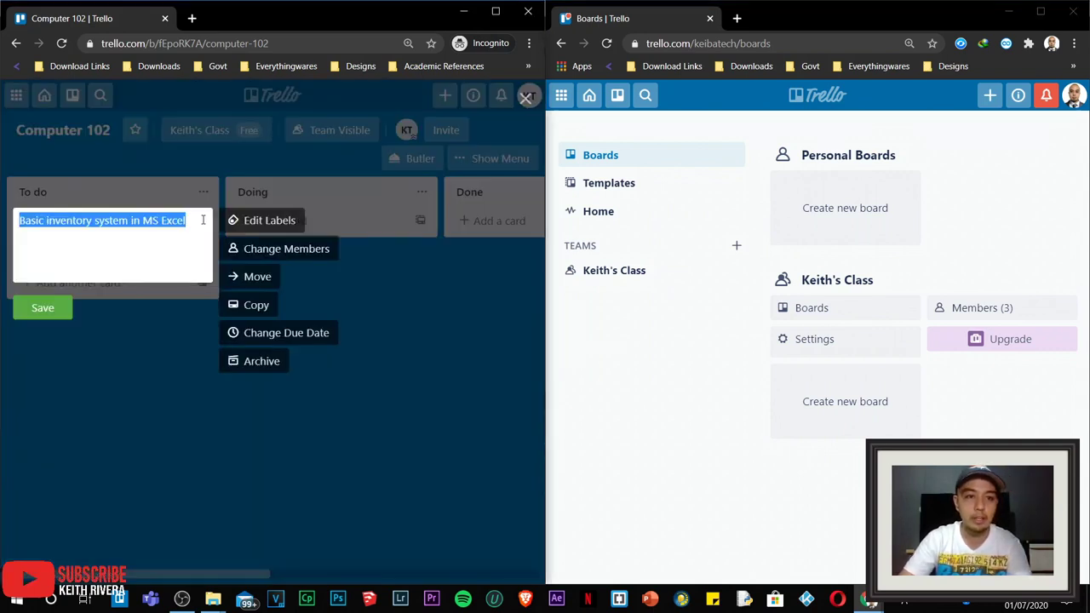
# Browse the card's other team members and check the signed-in account, then close the quick editor
pyautogui.click(272, 252)
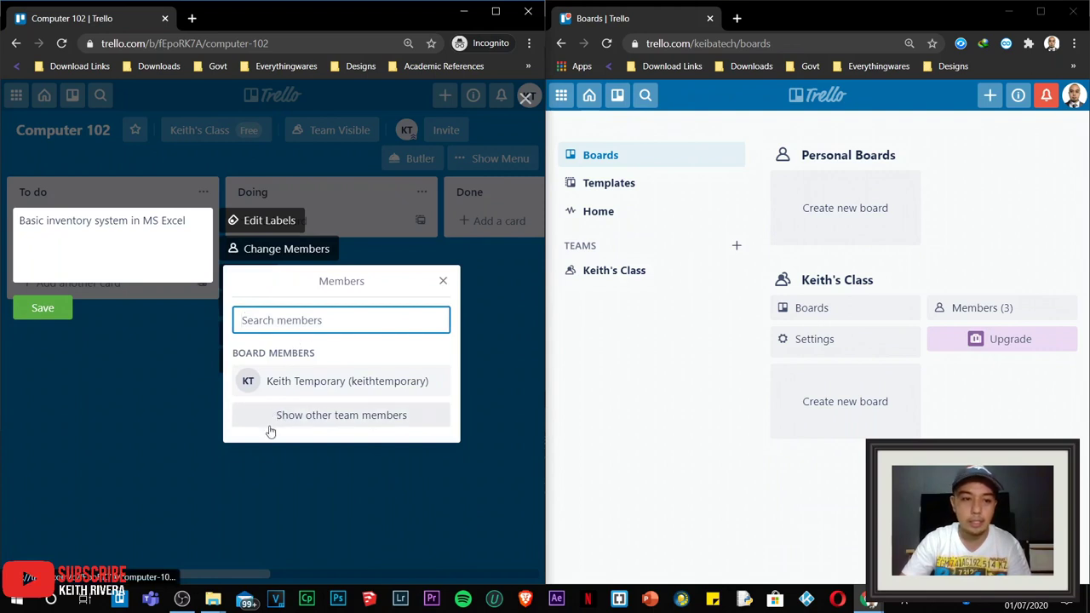
pyautogui.click(315, 414)
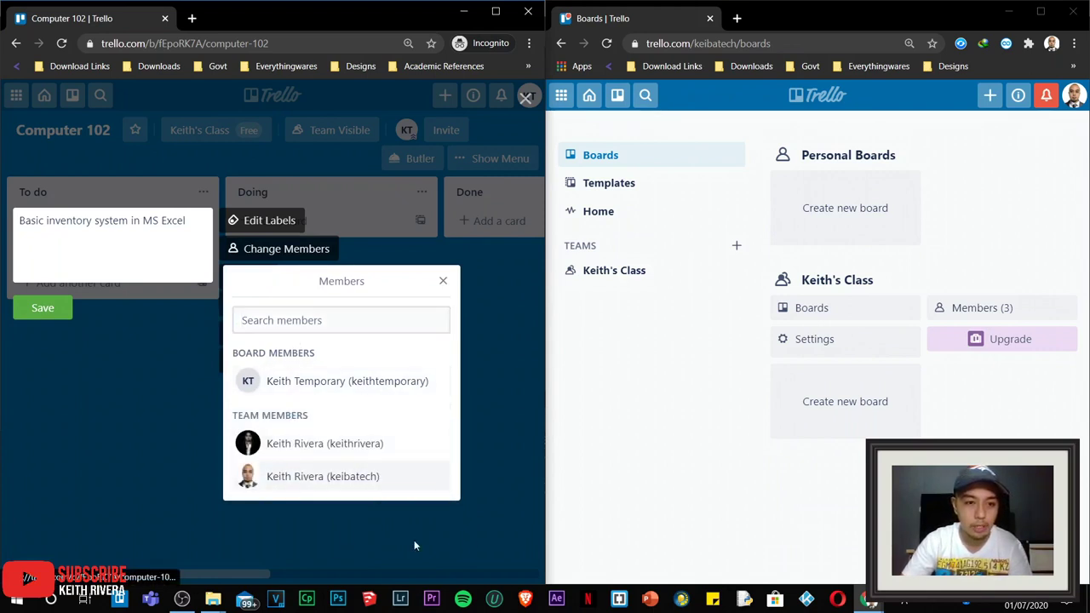
pyautogui.click(1077, 100)
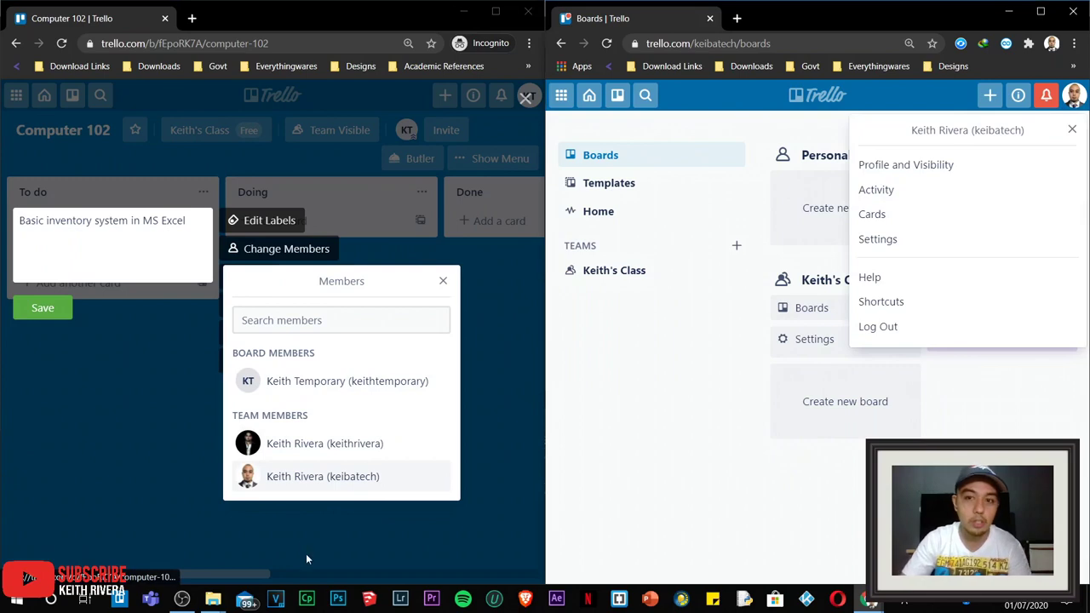
pyautogui.click(306, 555)
pyautogui.click(1072, 129)
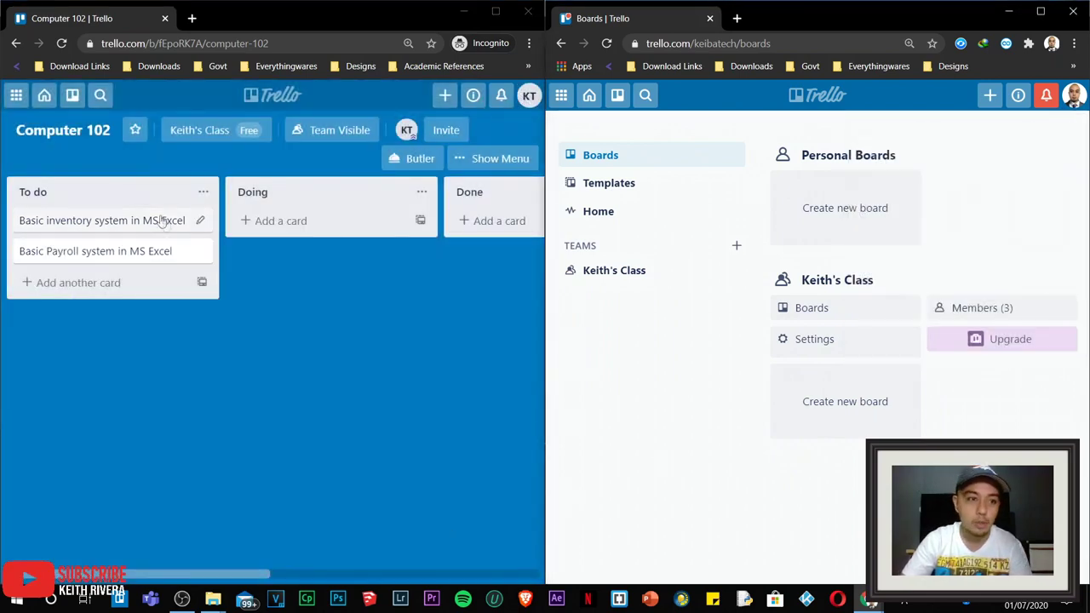
# Assign the second team account to the Basic inventory system in MS Excel card
pyautogui.click(200, 220)
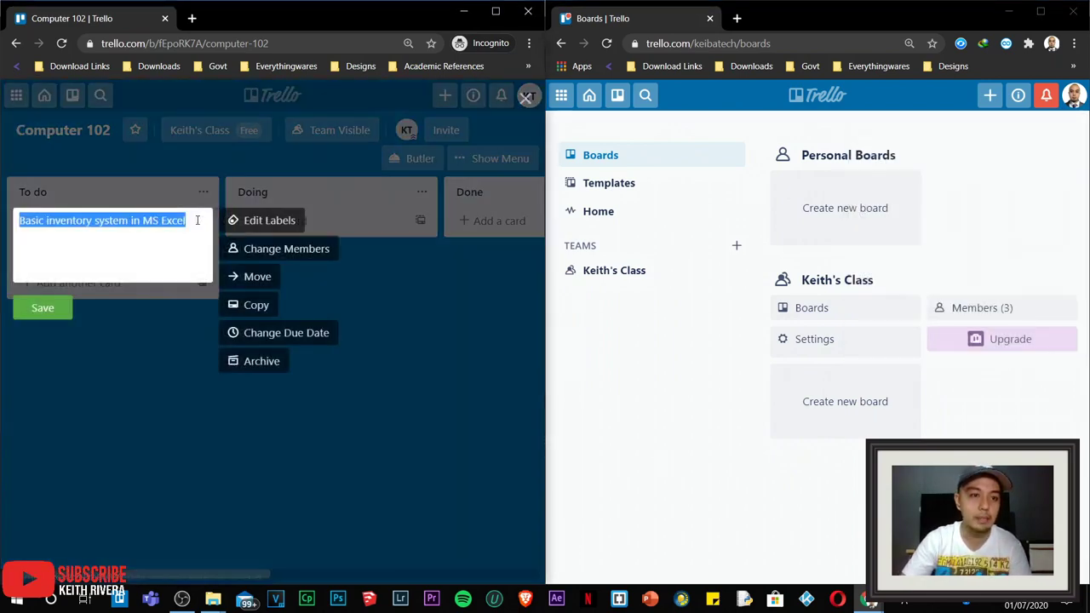
pyautogui.click(254, 251)
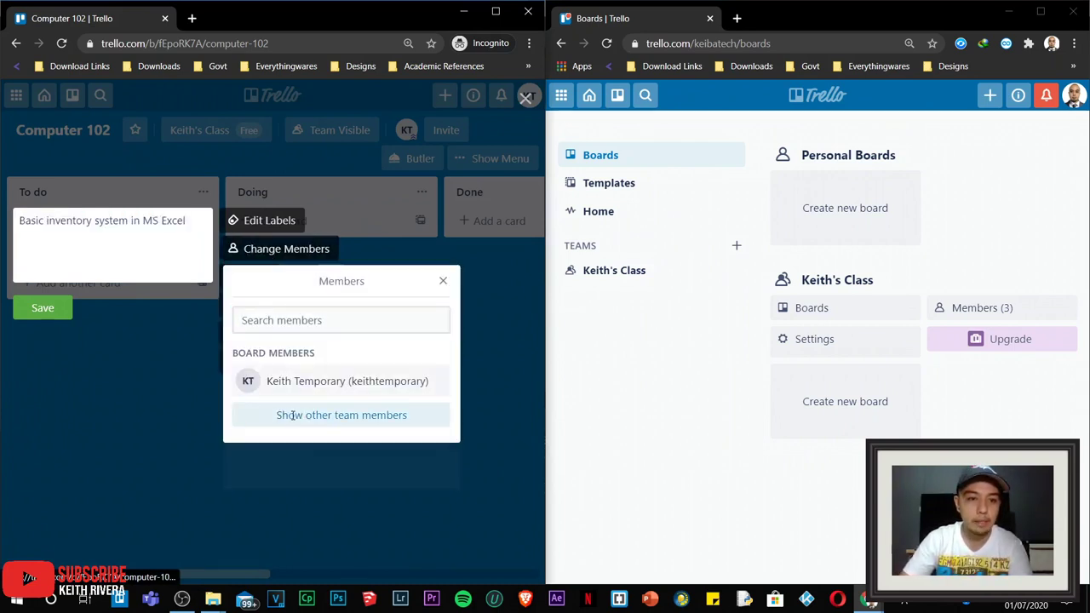
pyautogui.click(292, 416)
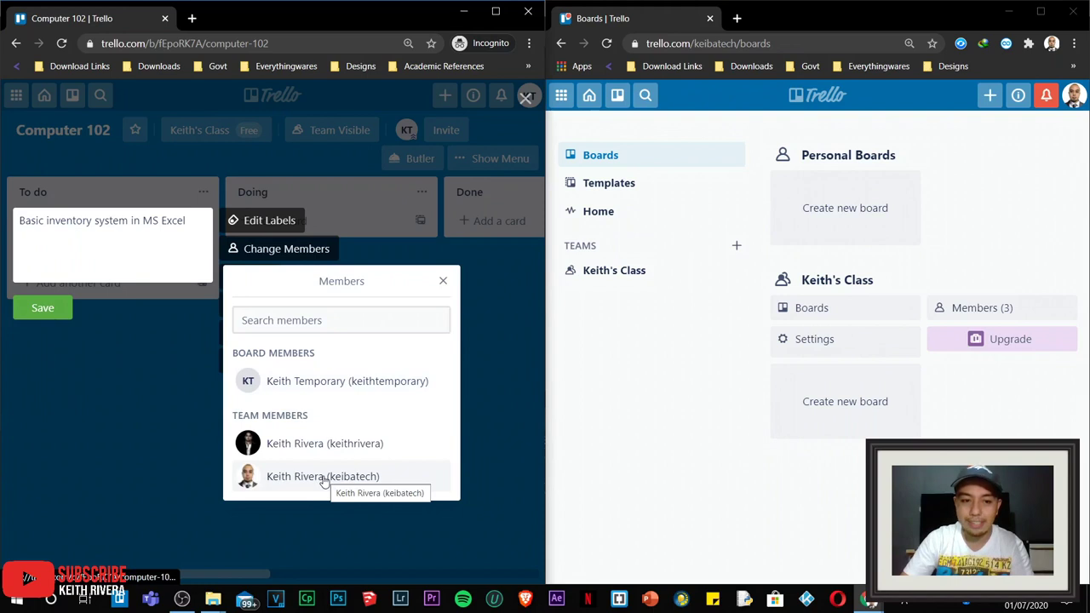
pyautogui.click(323, 479)
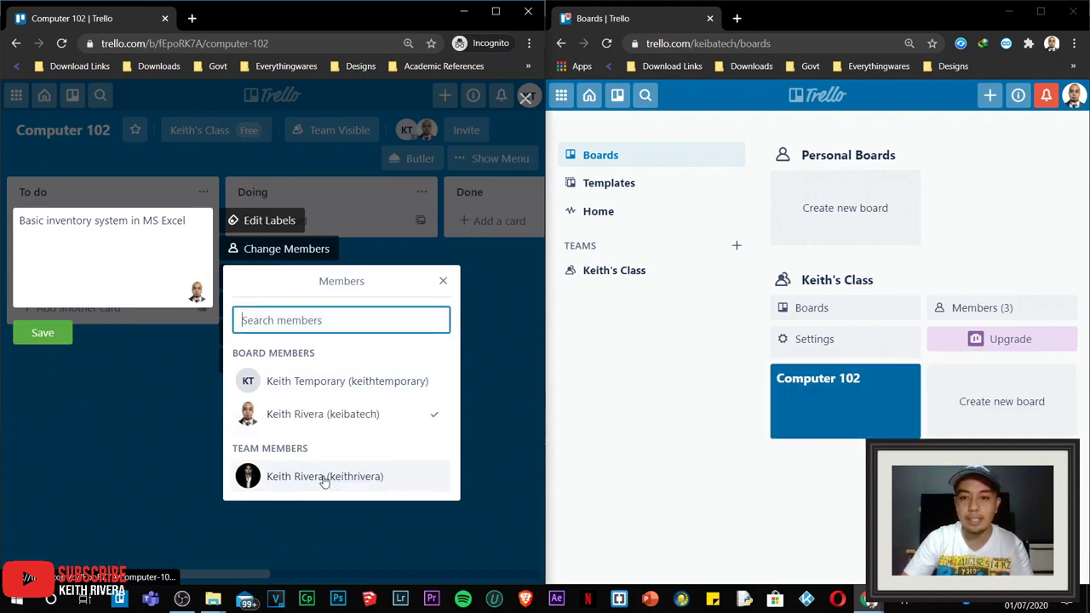
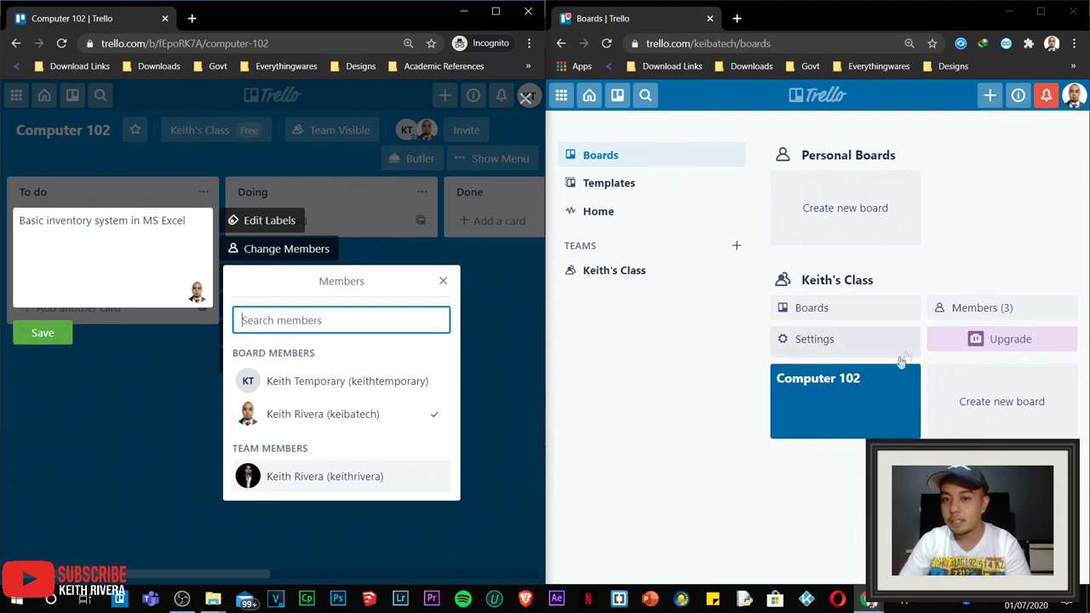
# Open the Computer 102 board in the second window and dismiss its side menu and account options
pyautogui.click(882, 387)
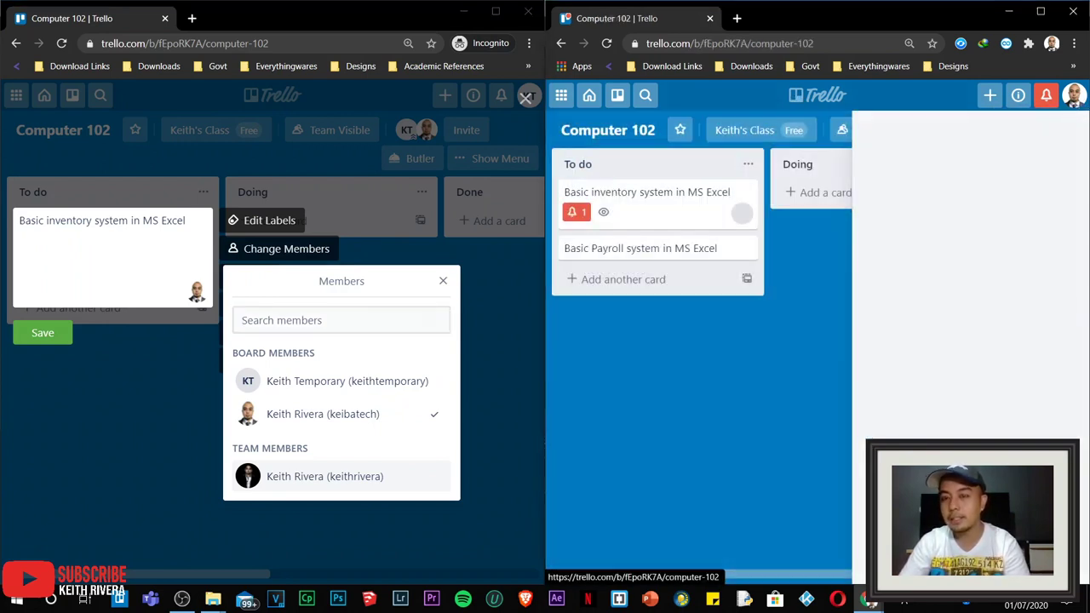
pyautogui.click(1071, 133)
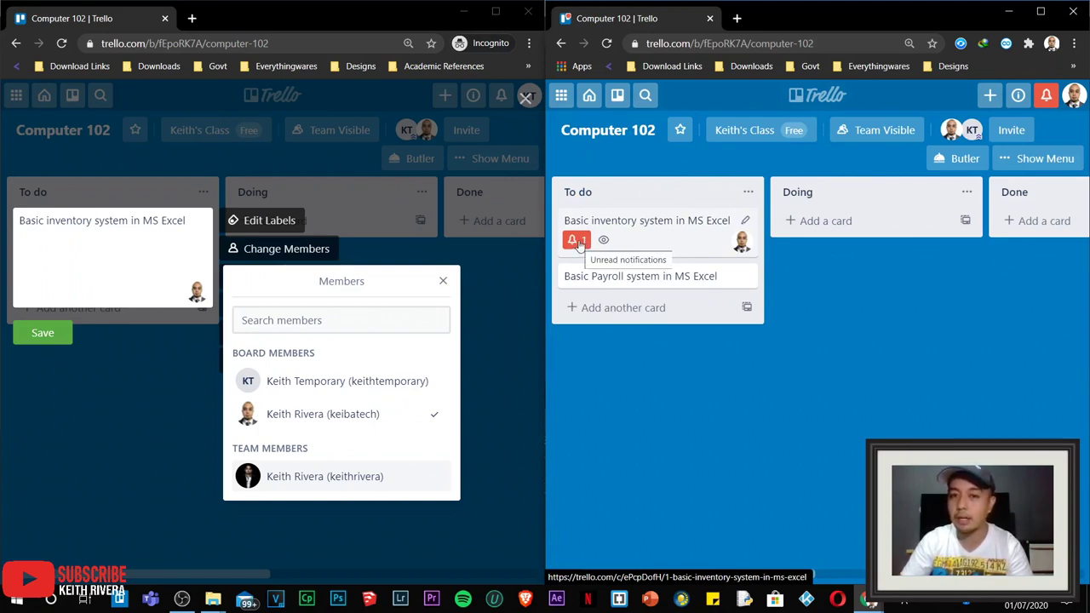
pyautogui.click(1072, 95)
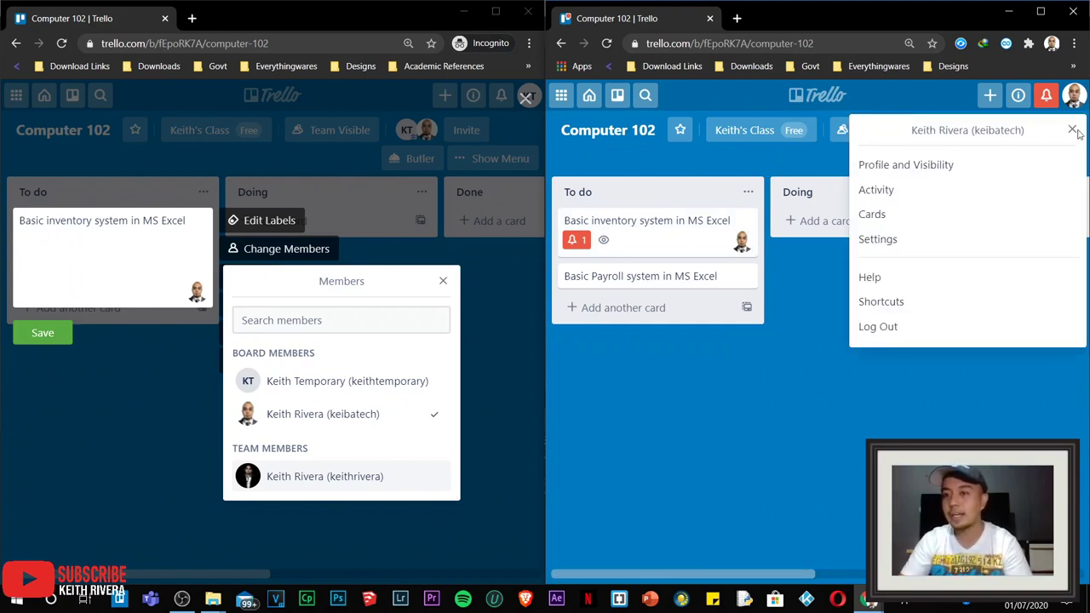
pyautogui.click(1072, 129)
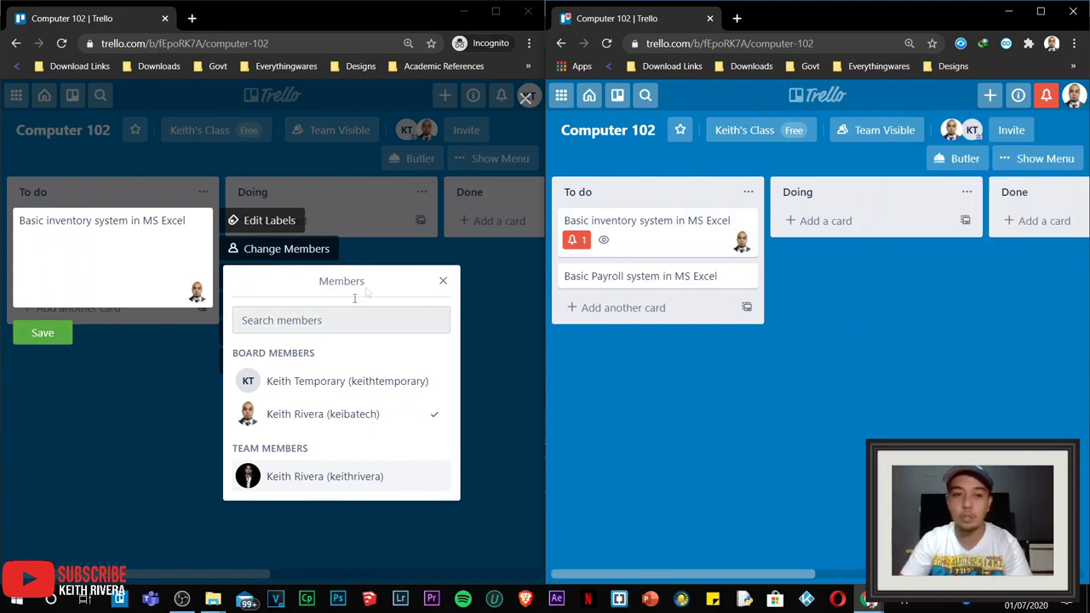
# Close the card's member list and reopen quick editing on the inventory card
pyautogui.click(443, 281)
pyautogui.click(198, 412)
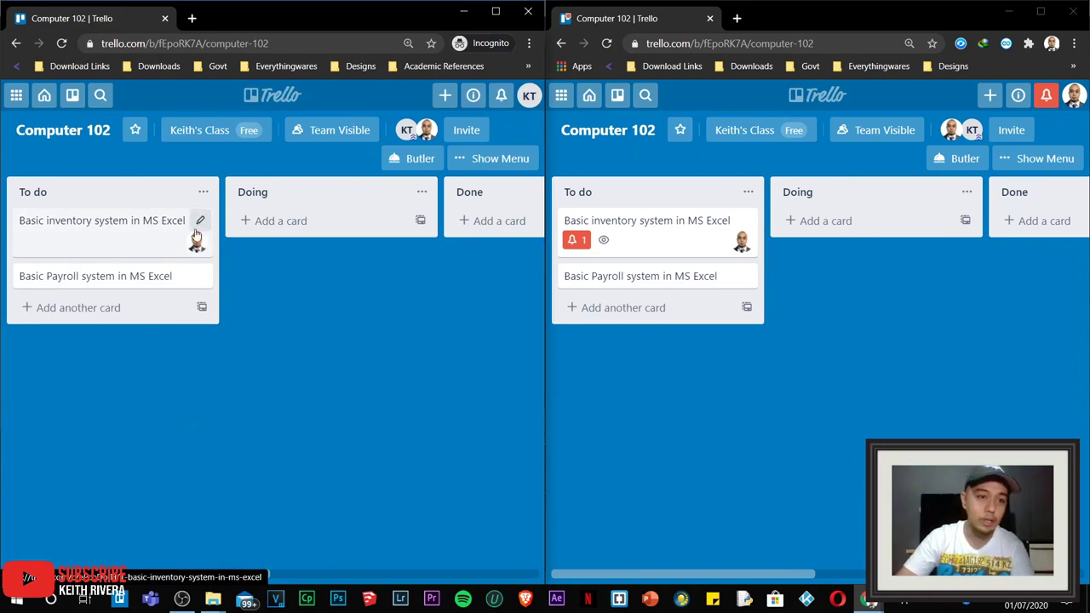
pyautogui.click(200, 223)
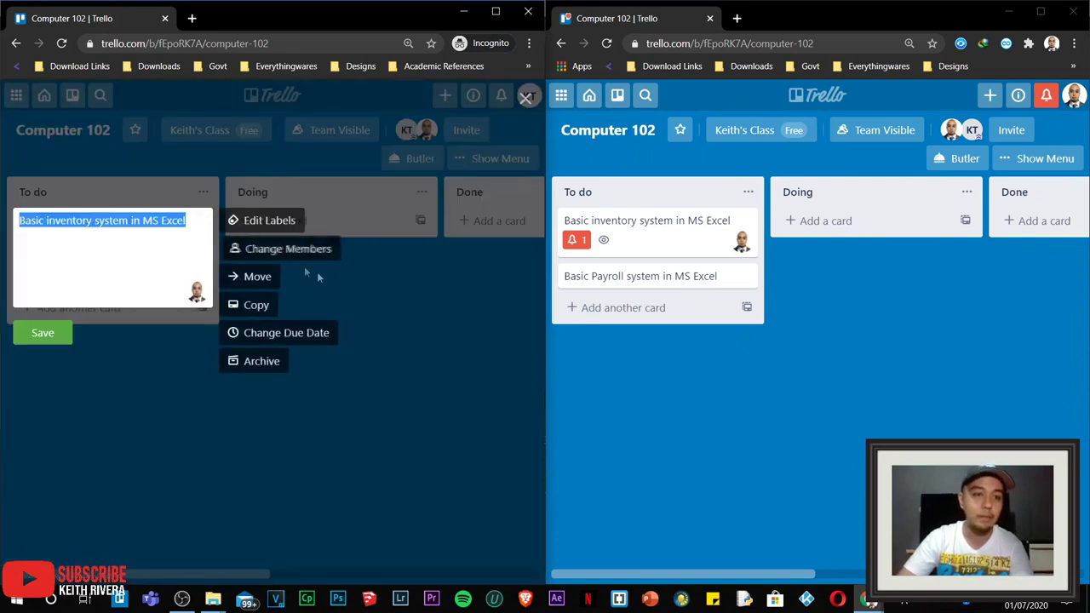
# Apply the red label to the inventory card, save it, and expand labels to full size
pyautogui.click(264, 223)
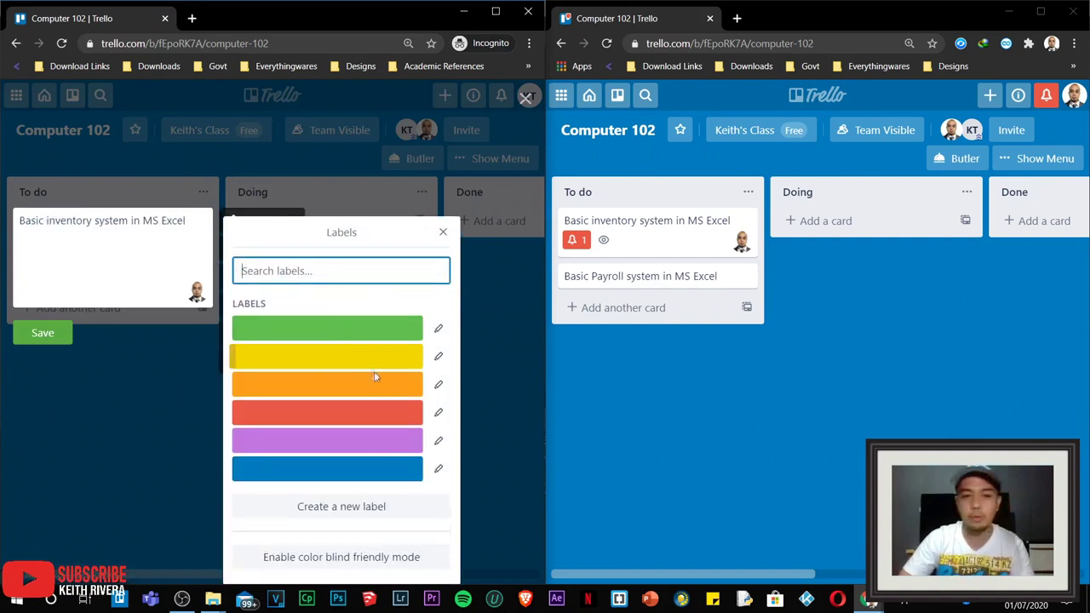
pyautogui.click(343, 422)
pyautogui.click(165, 416)
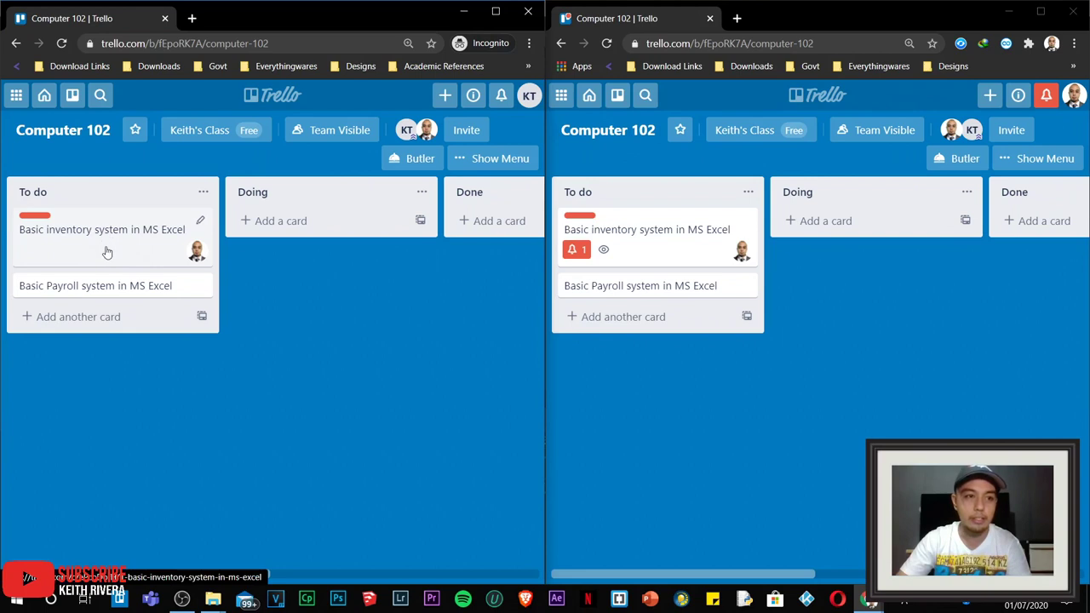
pyautogui.click(38, 217)
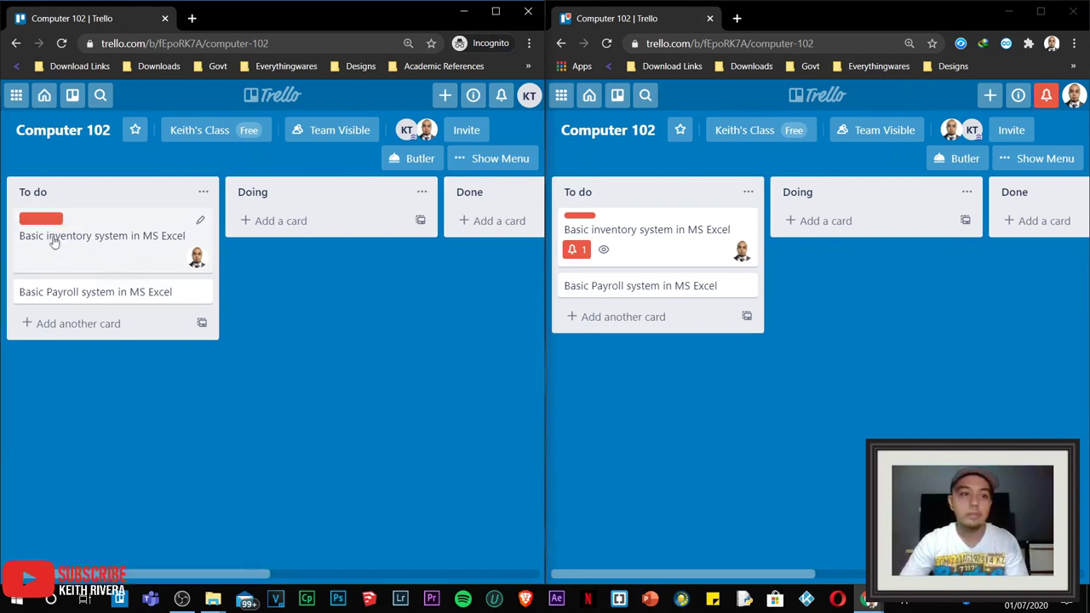
# Write and save the card description: at least 10 data, blue cell colors, members' full names
pyautogui.click(97, 239)
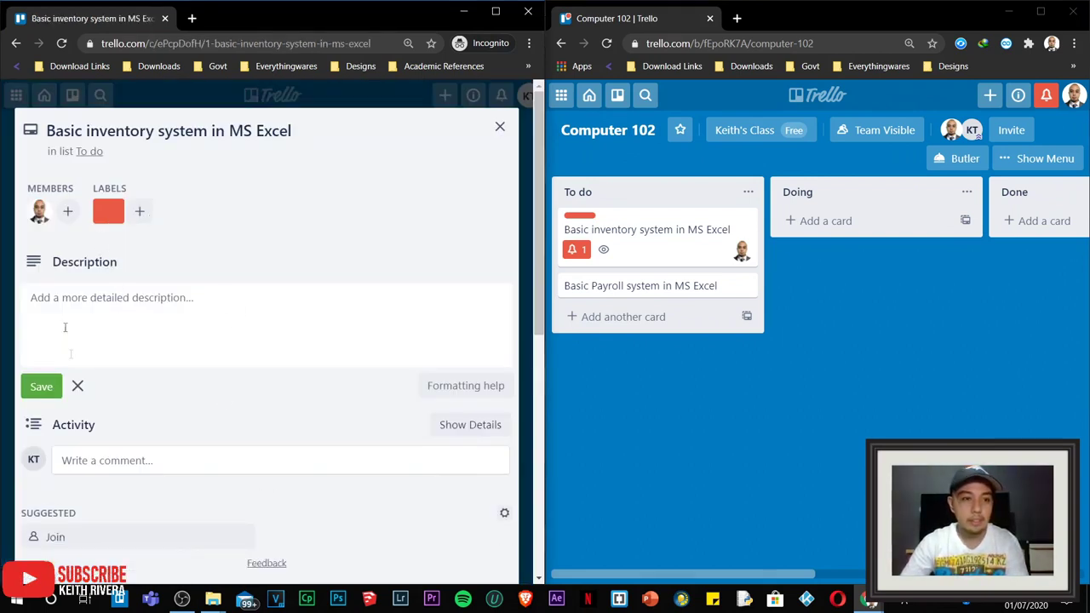
pyautogui.click(101, 317)
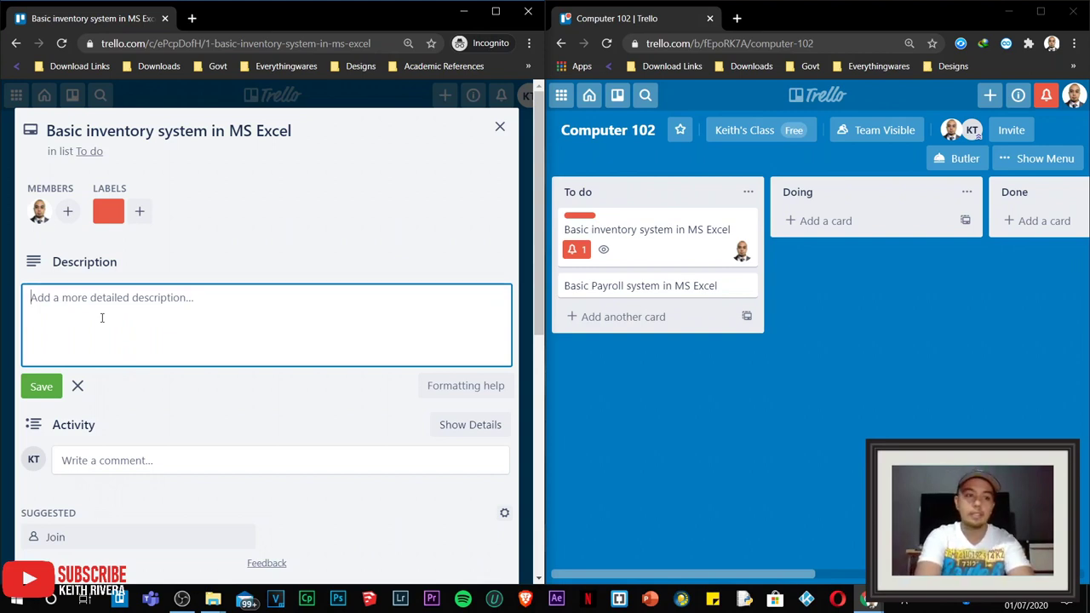
pyautogui.write('Your pro')
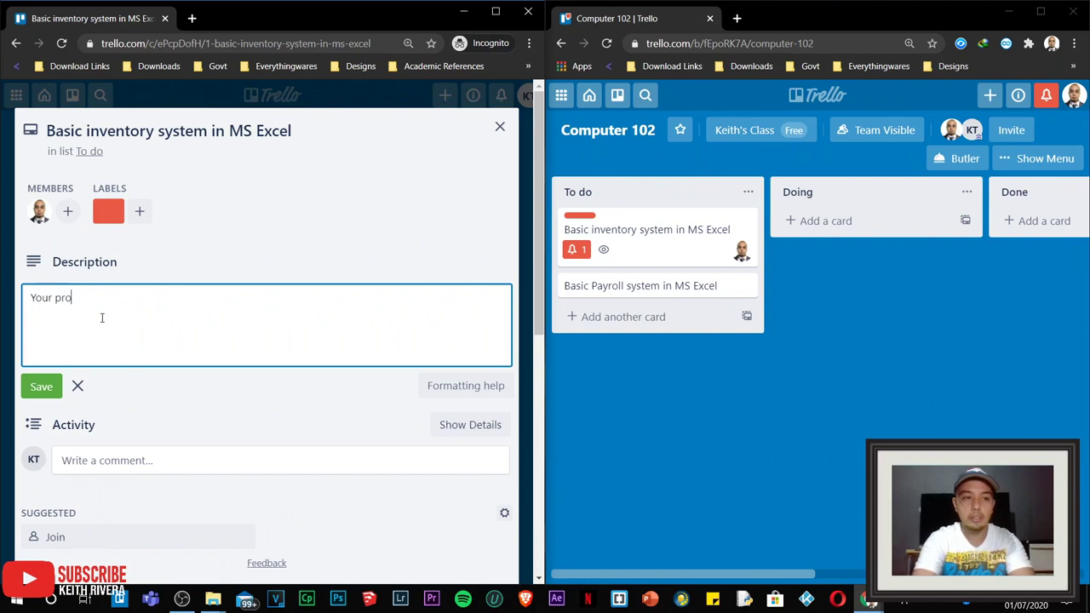
pyautogui.write('ject ')
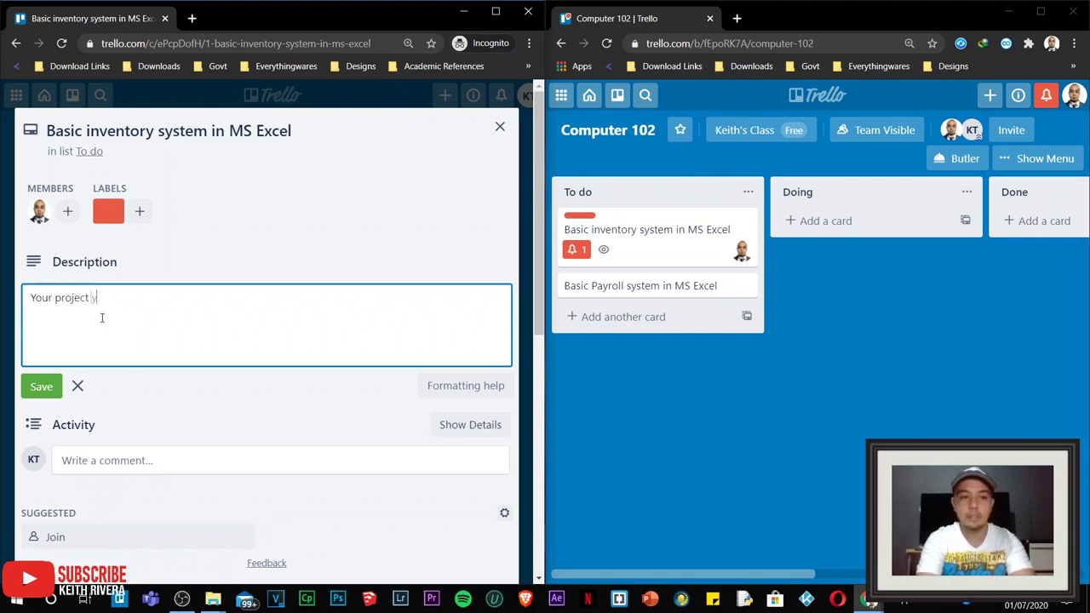
pyautogui.write('should have the following specificationa')
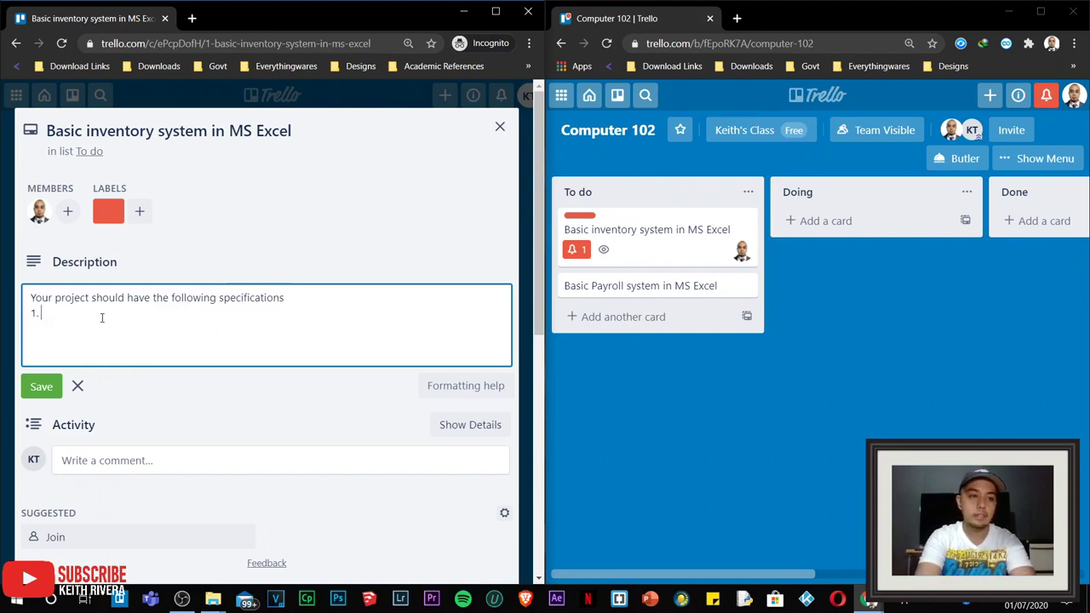
pyautogui.write('ovide at least 10 data')
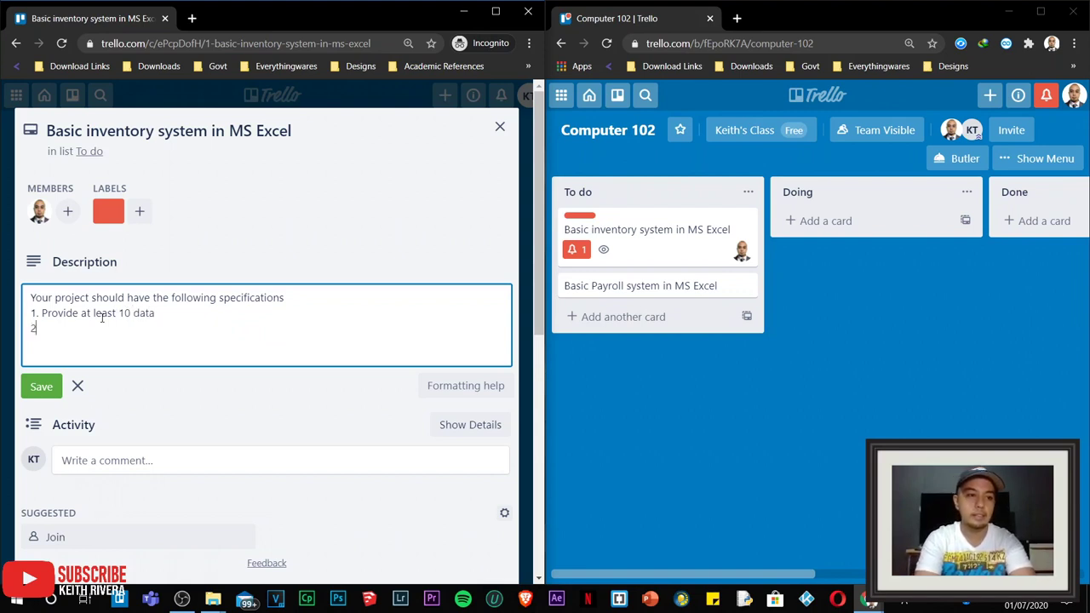
pyautogui.write('Change the')
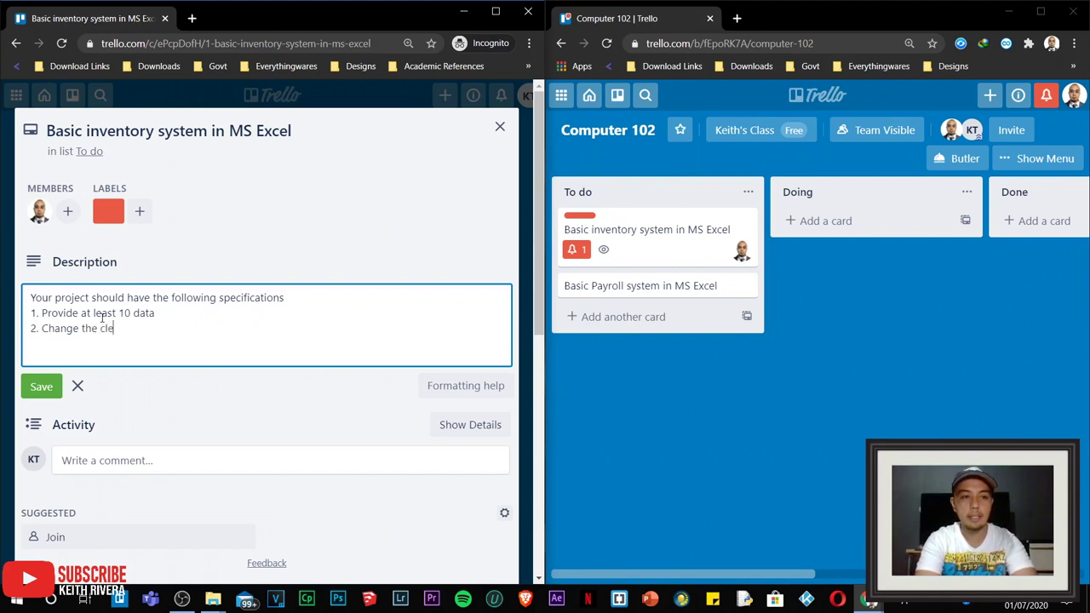
pyautogui.write(' cell color')
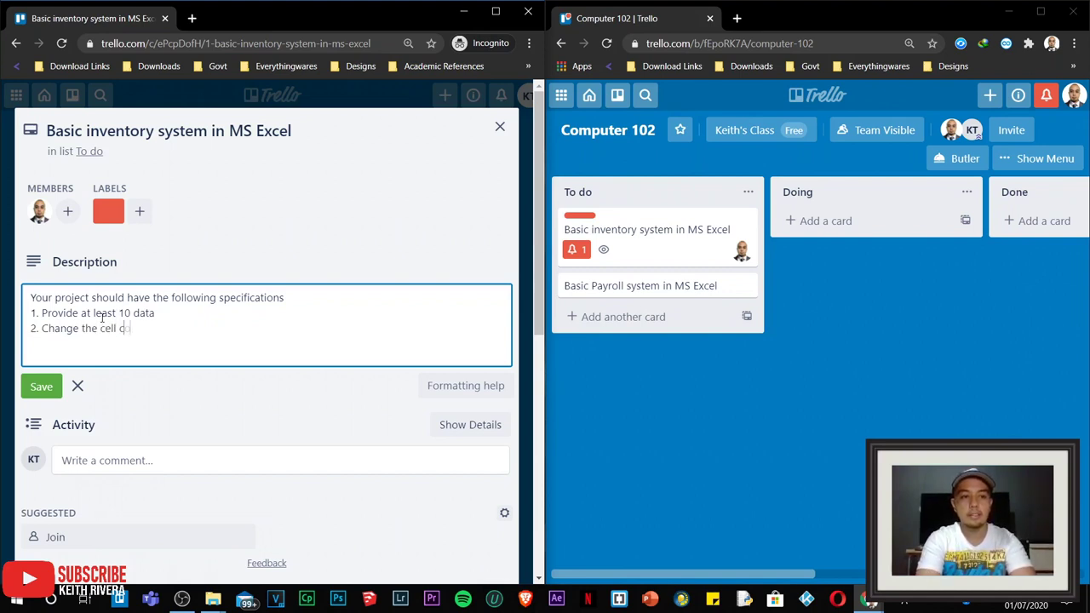
pyautogui.write('s to blue')
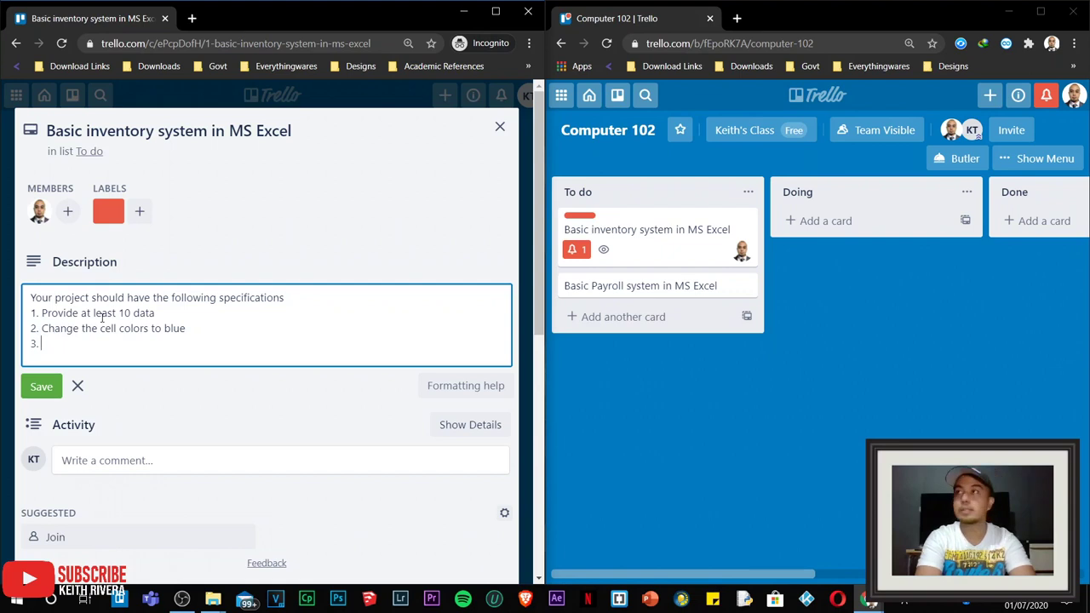
pyautogui.write('de')
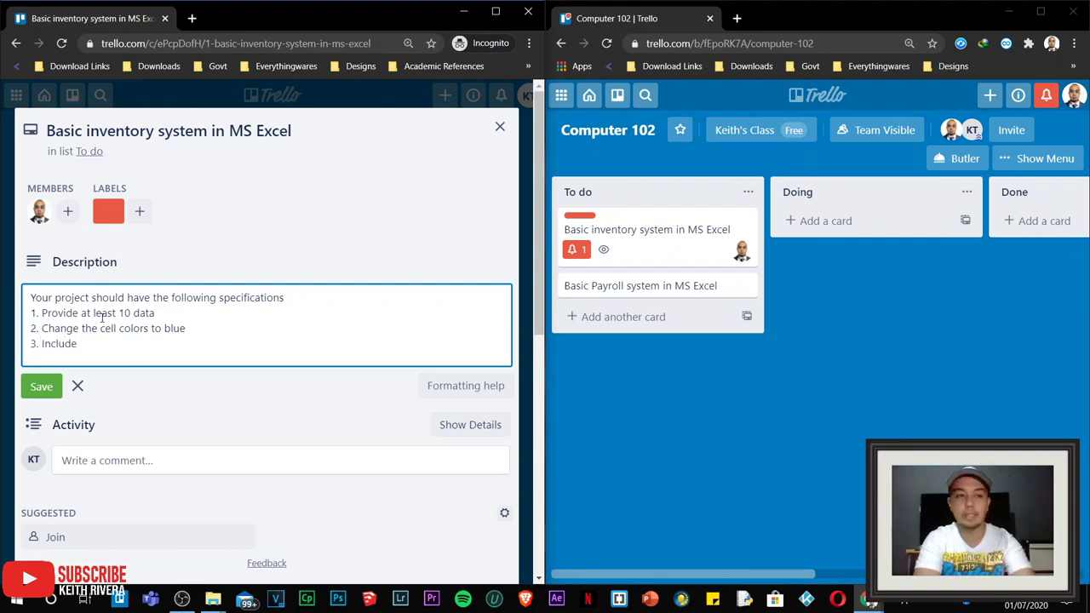
pyautogui.write(' the full')
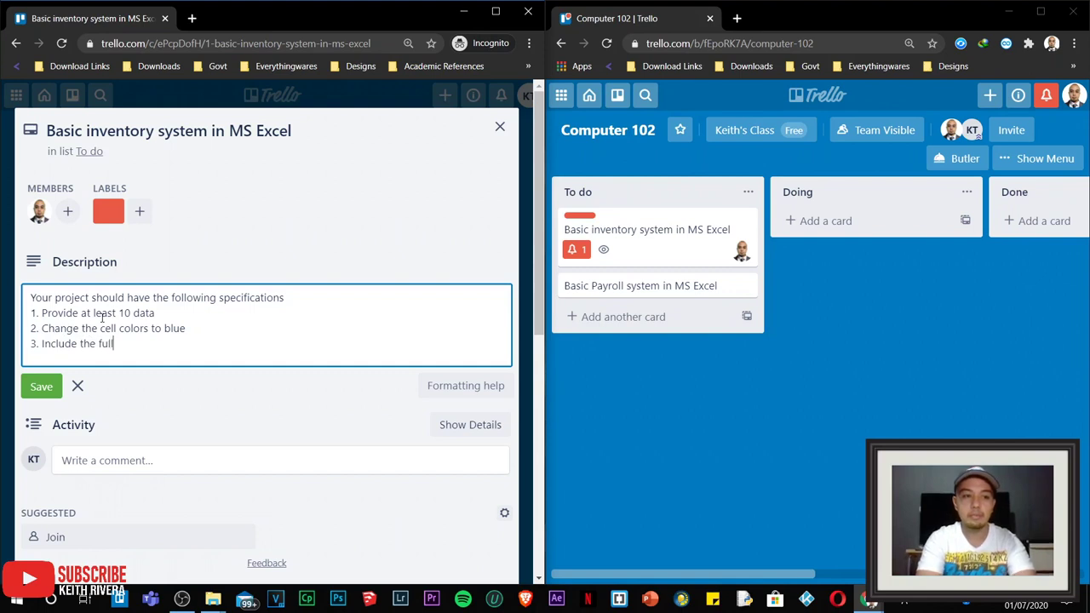
pyautogui.write(' names of the members of your gorup')
pyautogui.press('BackSpace')
pyautogui.press('BackSpace')
pyautogui.press('BackSpace')
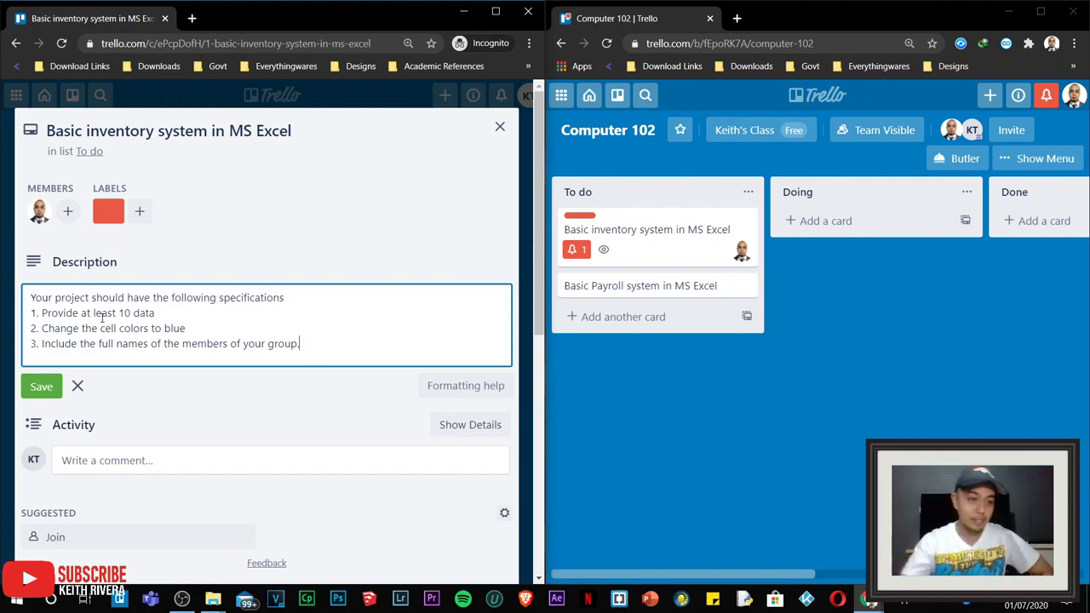
pyautogui.click(41, 388)
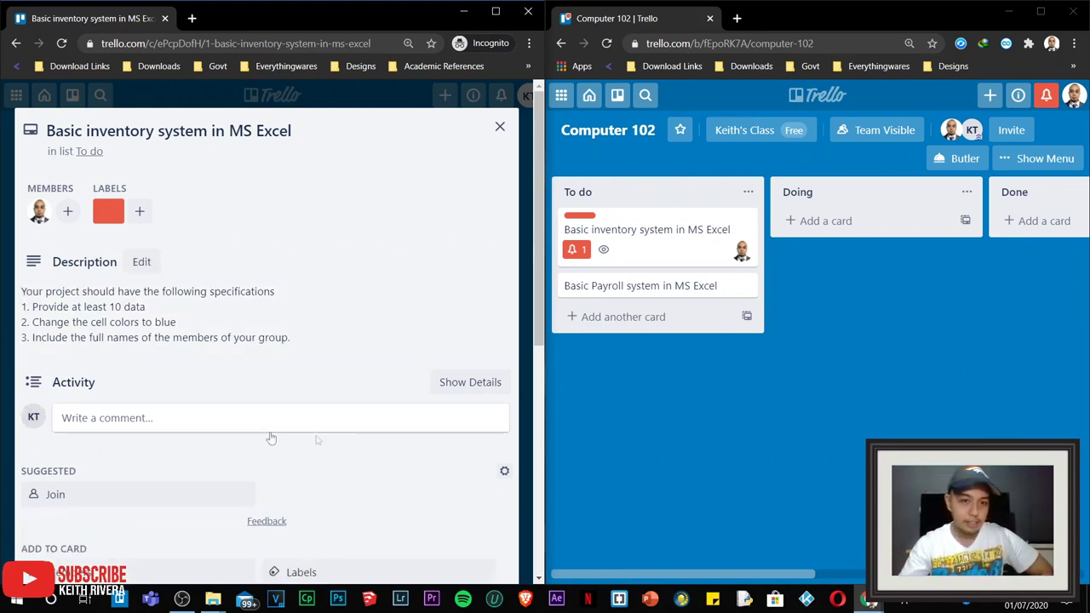
# Set the card's due date to July 5, 2020, 11:54 PM with a 1 Hour Before reminder
pyautogui.scroll(-5, 324, 366)
pyautogui.scroll(3, 358, 355)
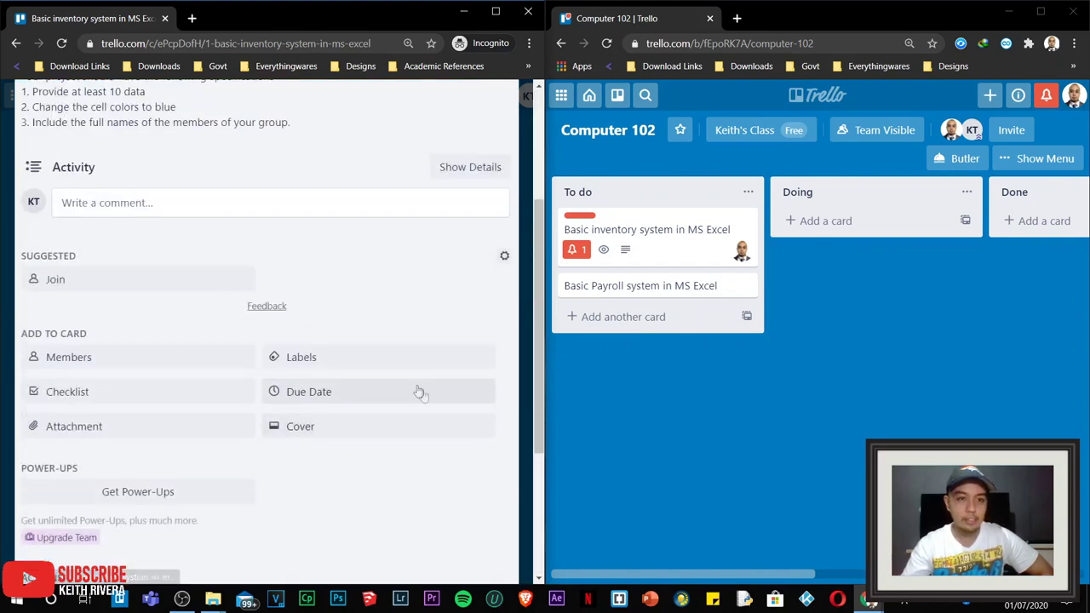
pyautogui.scroll(3, 404, 369)
pyautogui.scroll(-3, 382, 387)
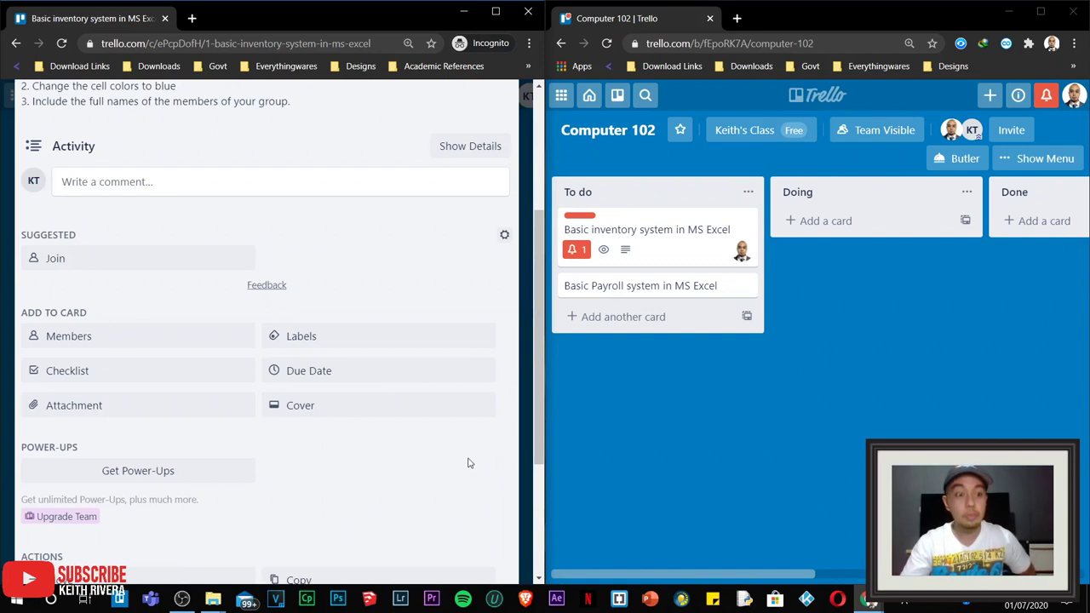
pyautogui.click(275, 377)
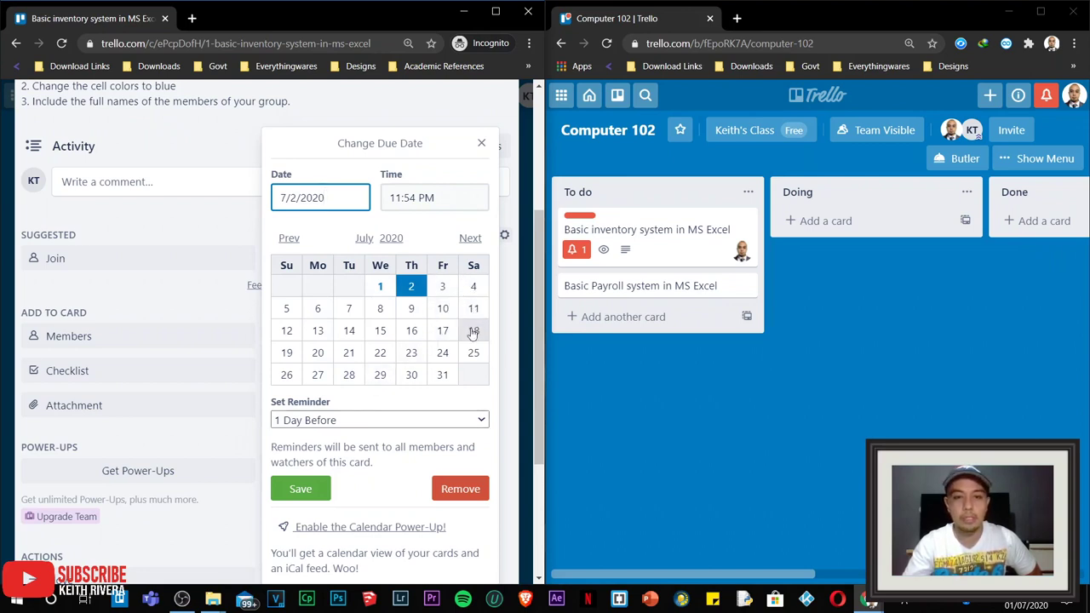
pyautogui.click(289, 312)
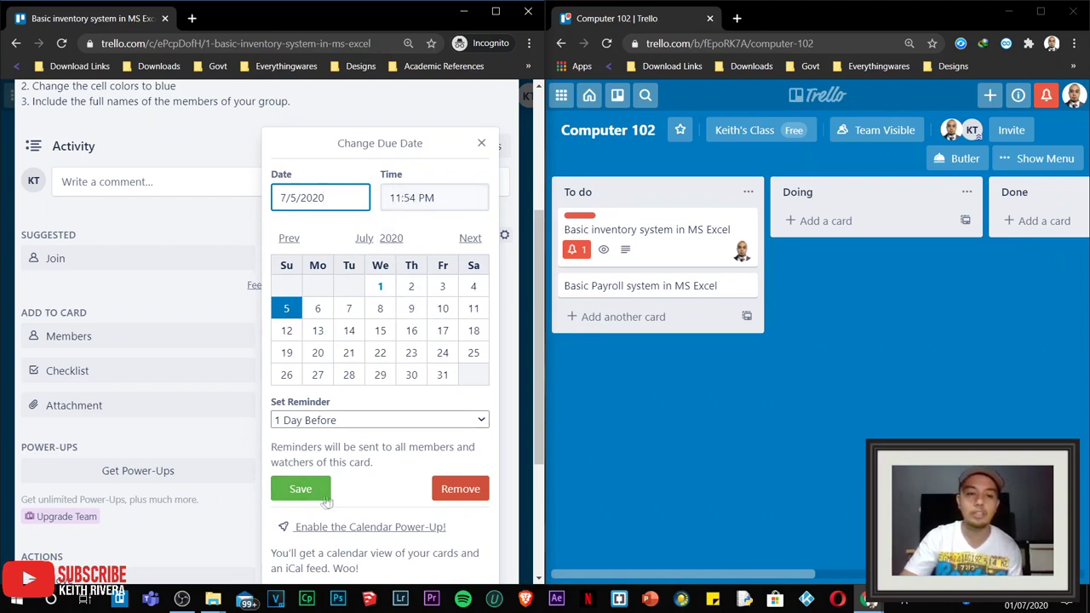
pyautogui.click(360, 420)
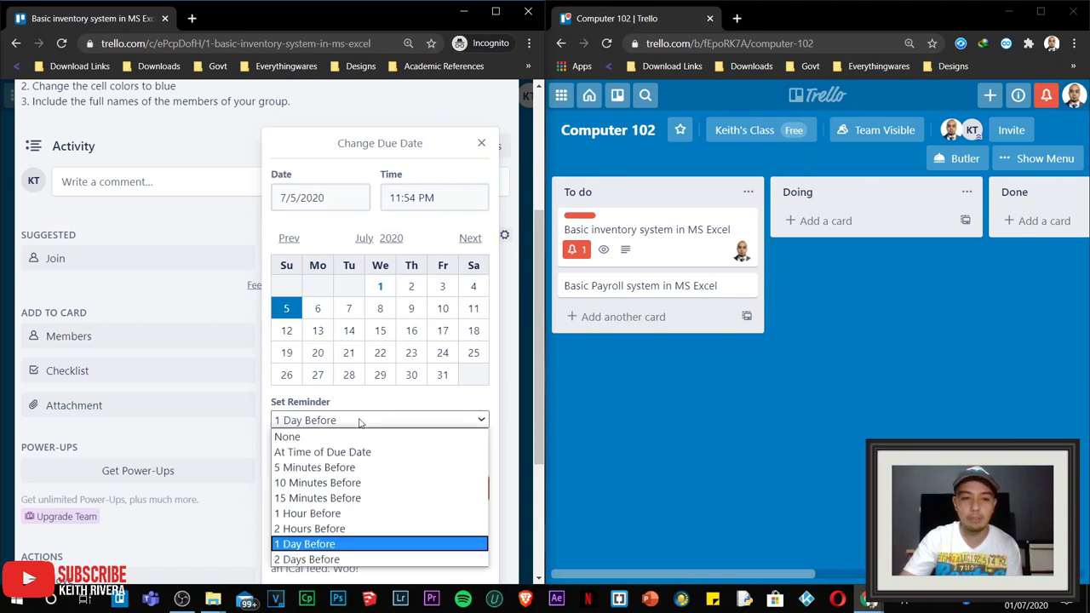
pyautogui.click(322, 514)
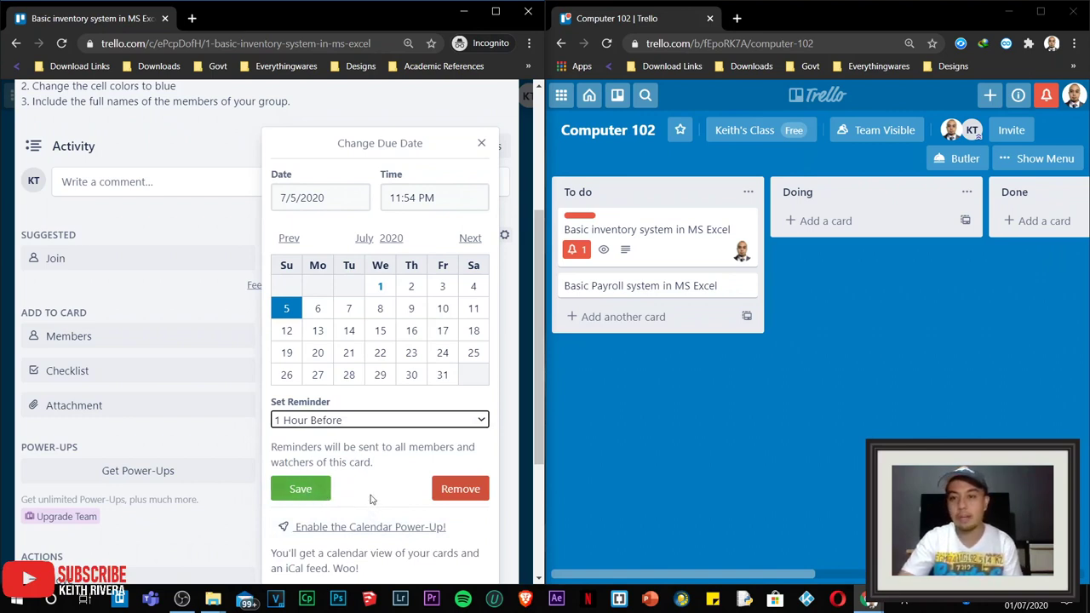
pyautogui.click(303, 493)
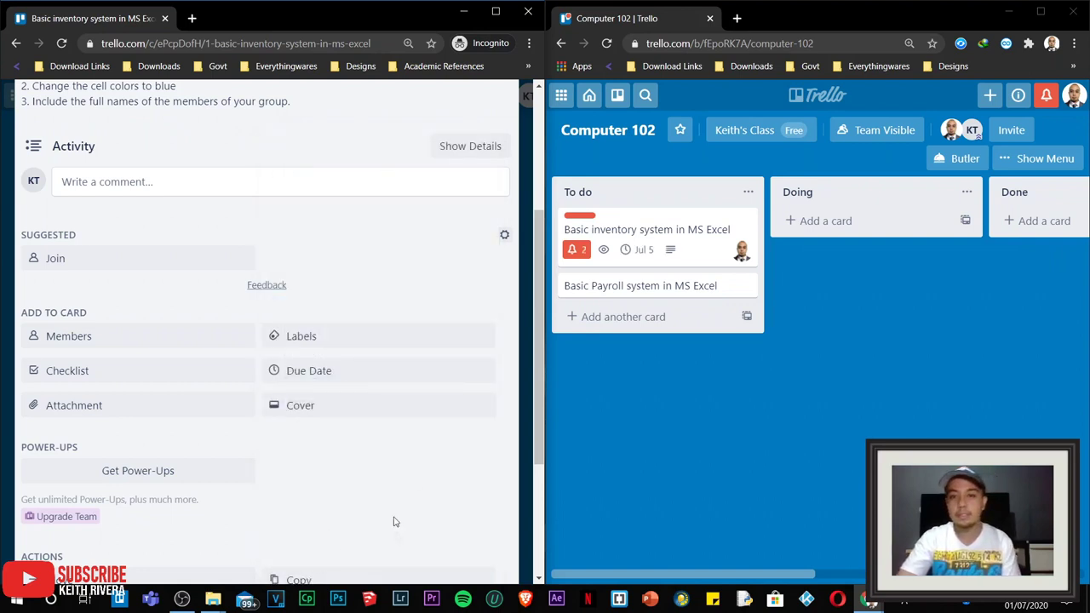
# Close the card details and drag the inventory card from To do into Doing
pyautogui.scroll(3, 485, 170)
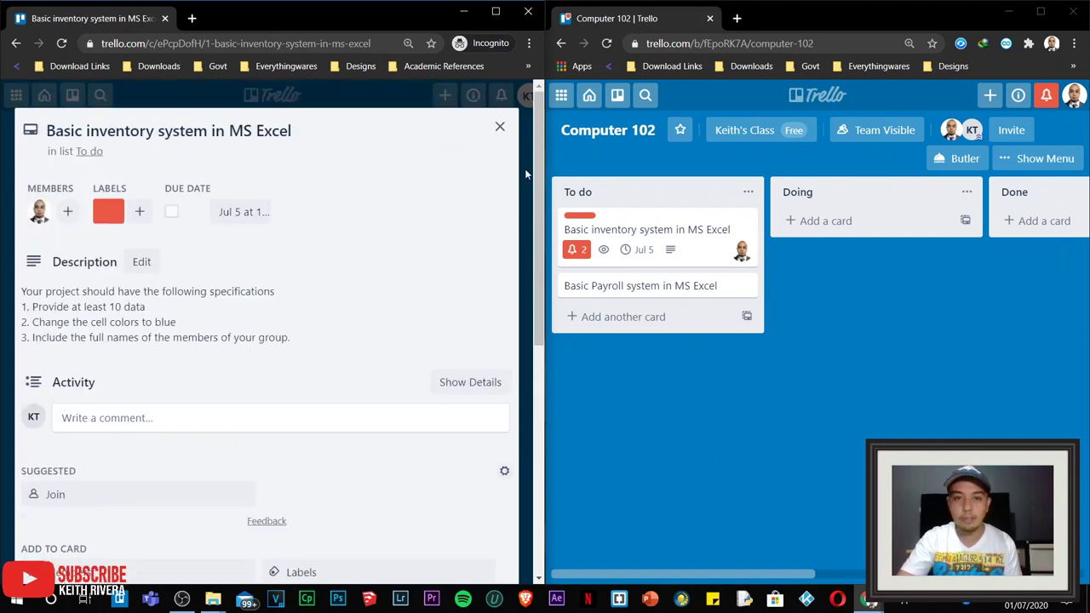
pyautogui.click(500, 128)
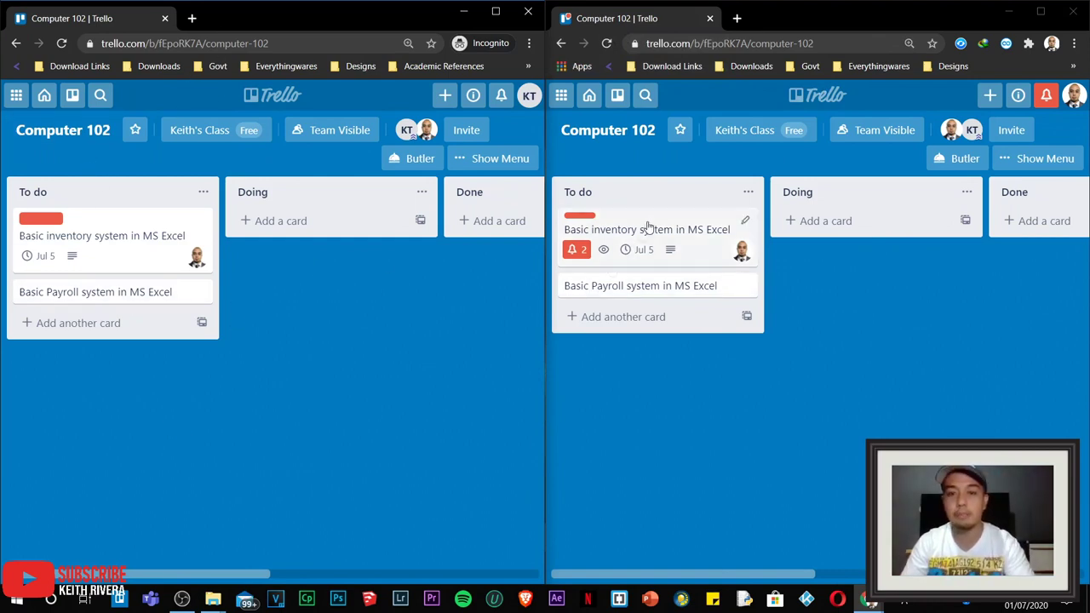
pyautogui.moveTo(648, 224); pyautogui.dragTo(864, 223)
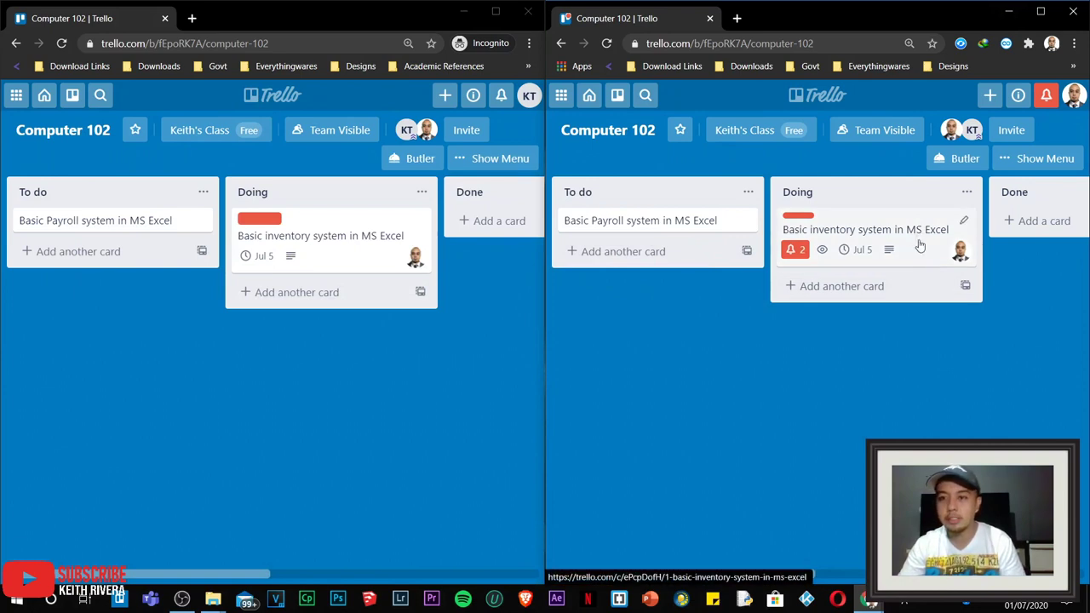
# Maximize the student's window, reopen the inventory card in Doing, and start a new comment
pyautogui.click(1040, 11)
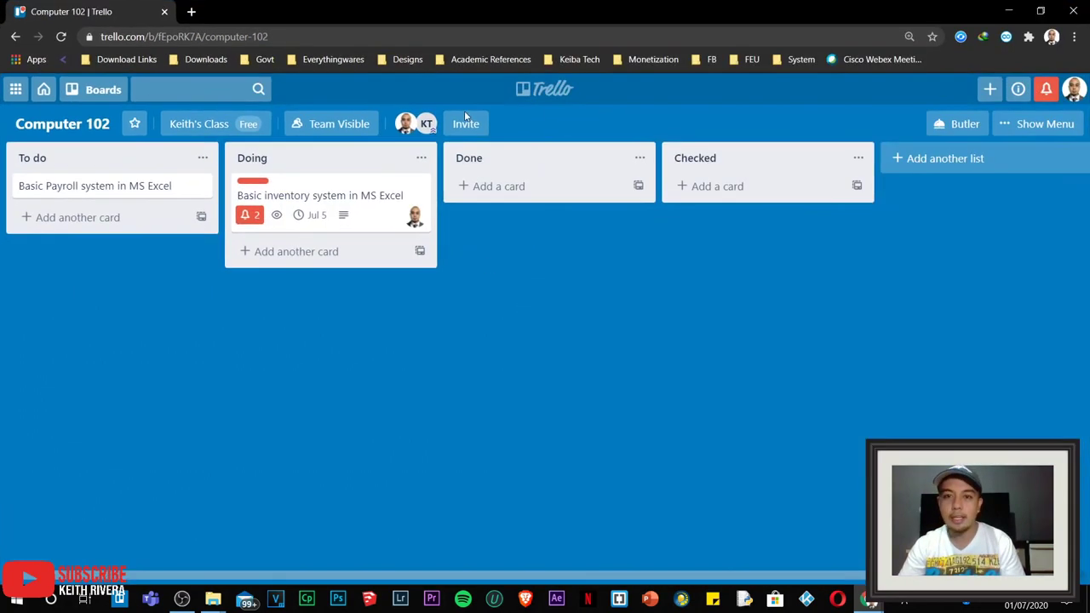
pyautogui.click(358, 191)
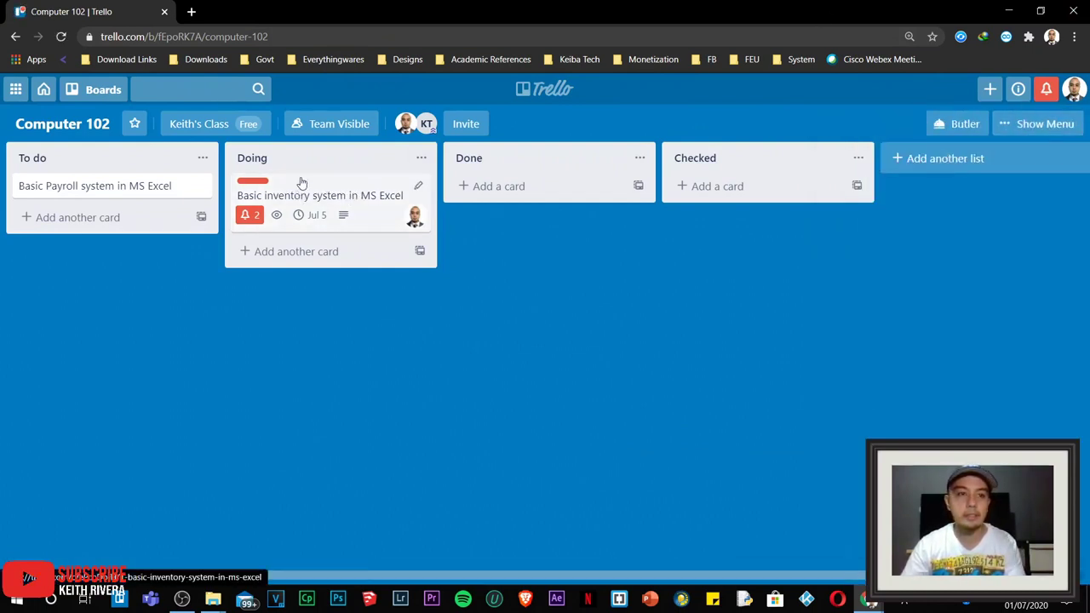
pyautogui.click(302, 215)
pyautogui.scroll(-3, 499, 365)
pyautogui.scroll(3, 499, 365)
pyautogui.scroll(-3, 516, 383)
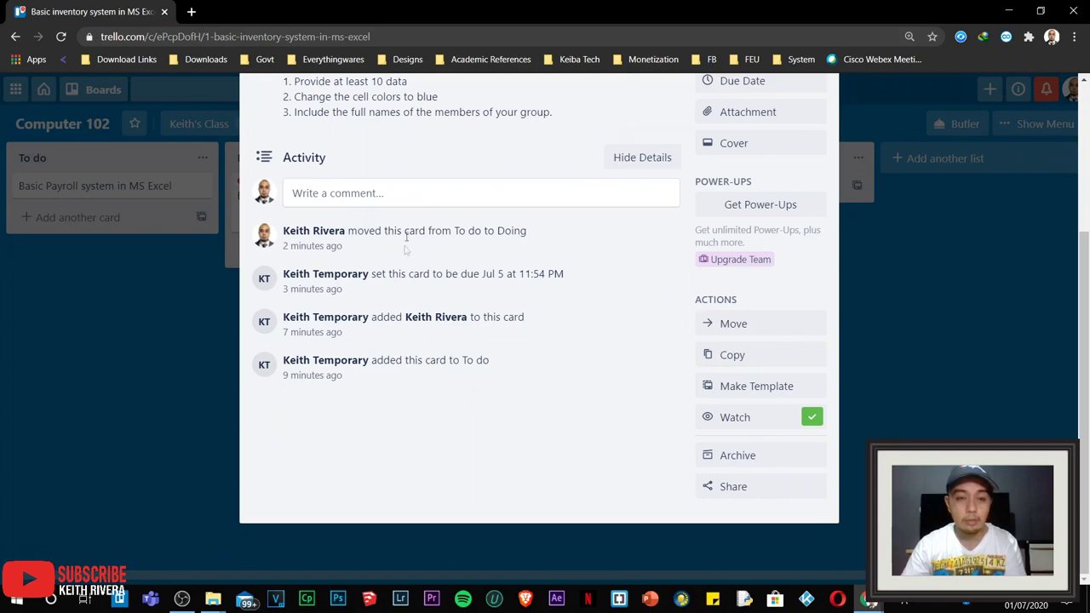
pyautogui.scroll(3, 515, 395)
pyautogui.scroll(-3, 425, 409)
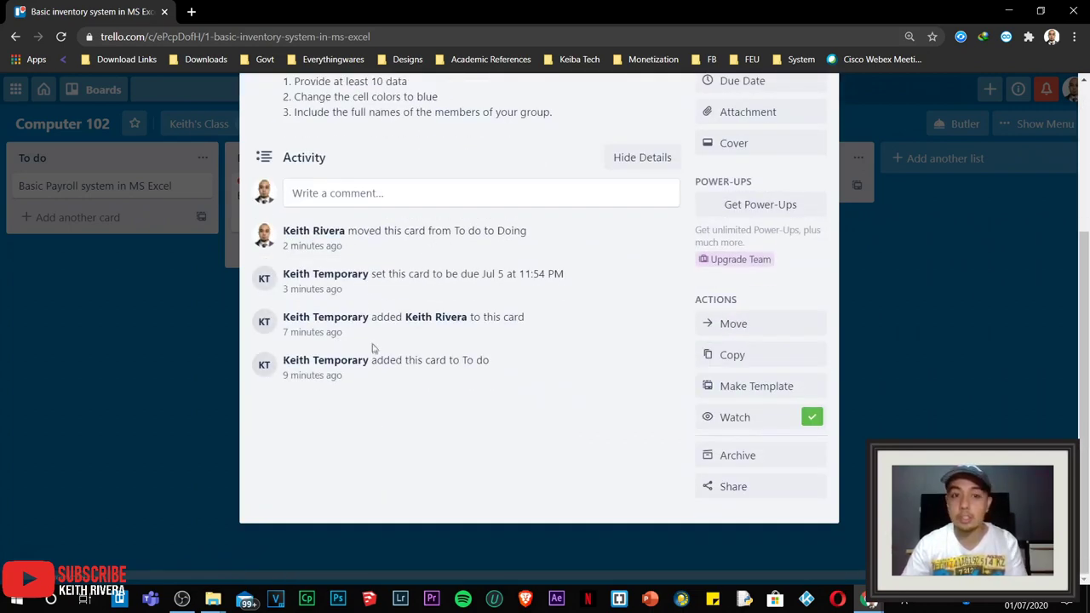
pyautogui.scroll(3, 503, 342)
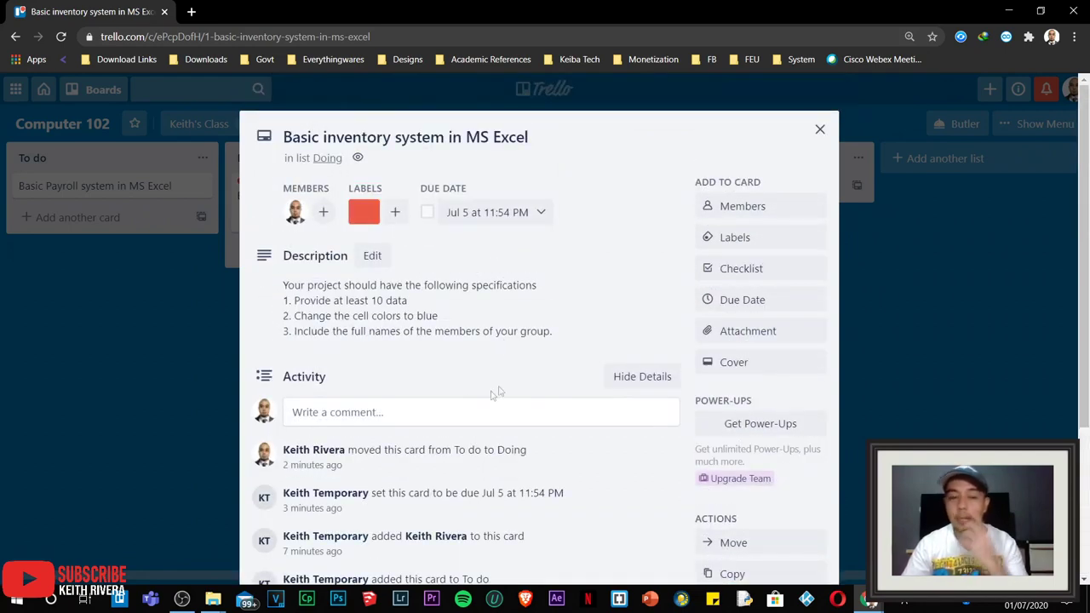
pyautogui.click(361, 412)
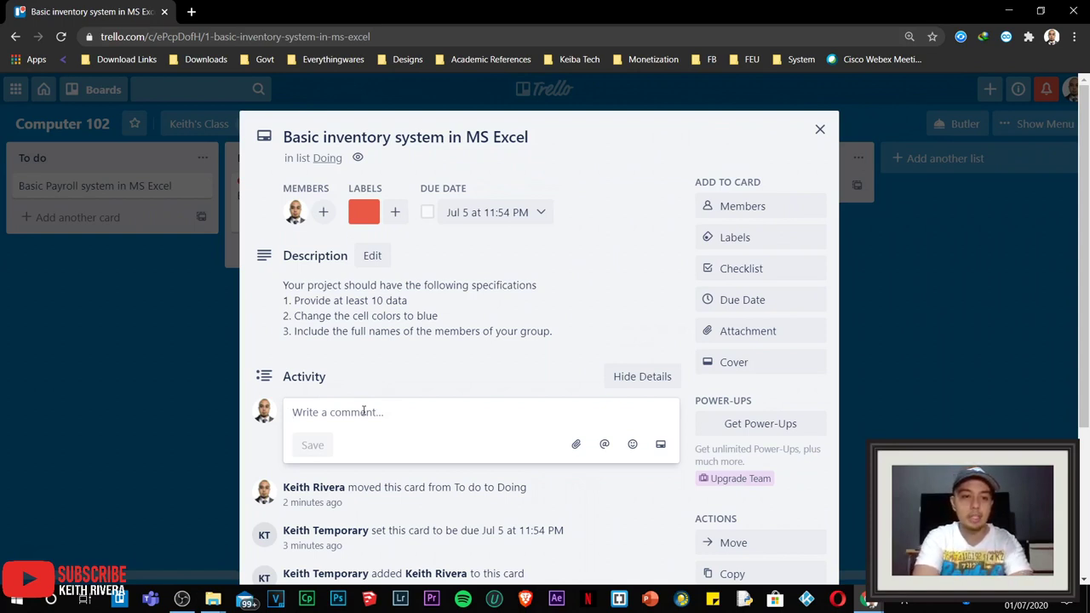
# Post a comment mentioning the teacher: 'should we submit it using excel or pdf format'
pyautogui.write('@')
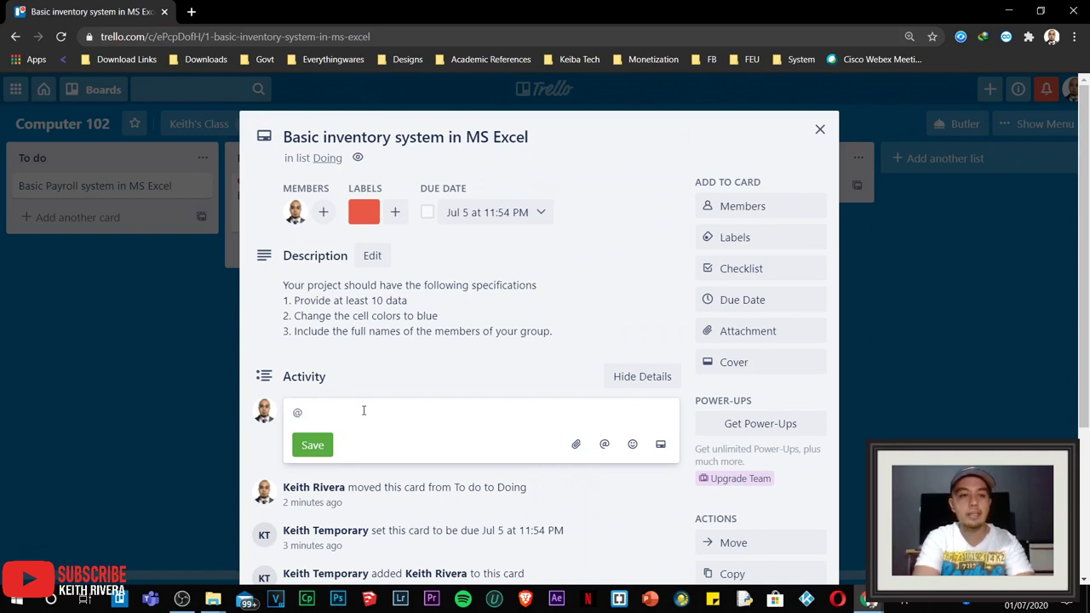
pyautogui.write('s')
pyautogui.press('BackSpace')
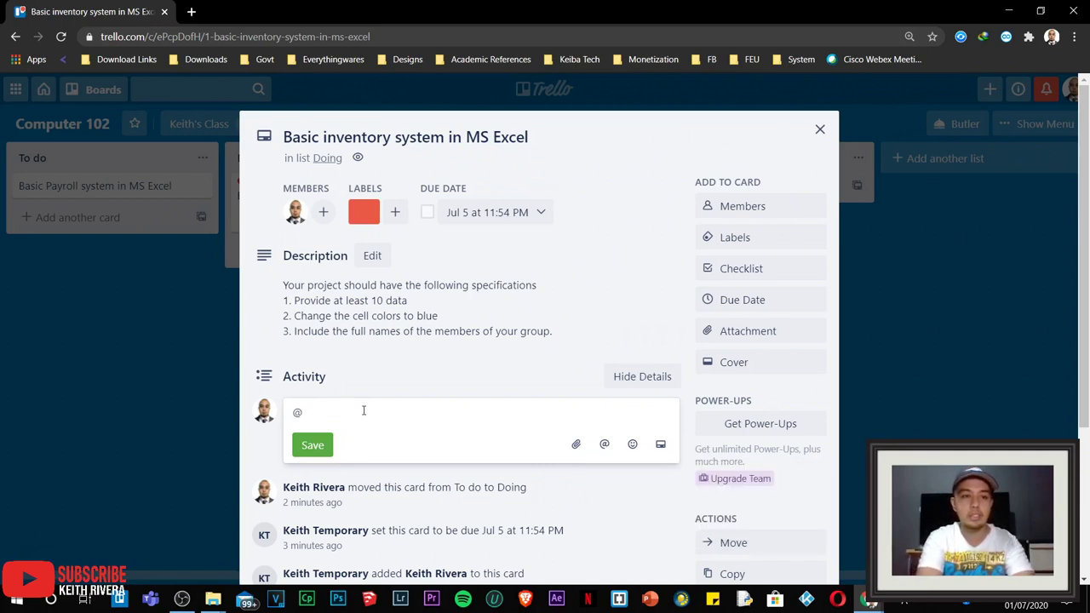
pyautogui.write('keith')
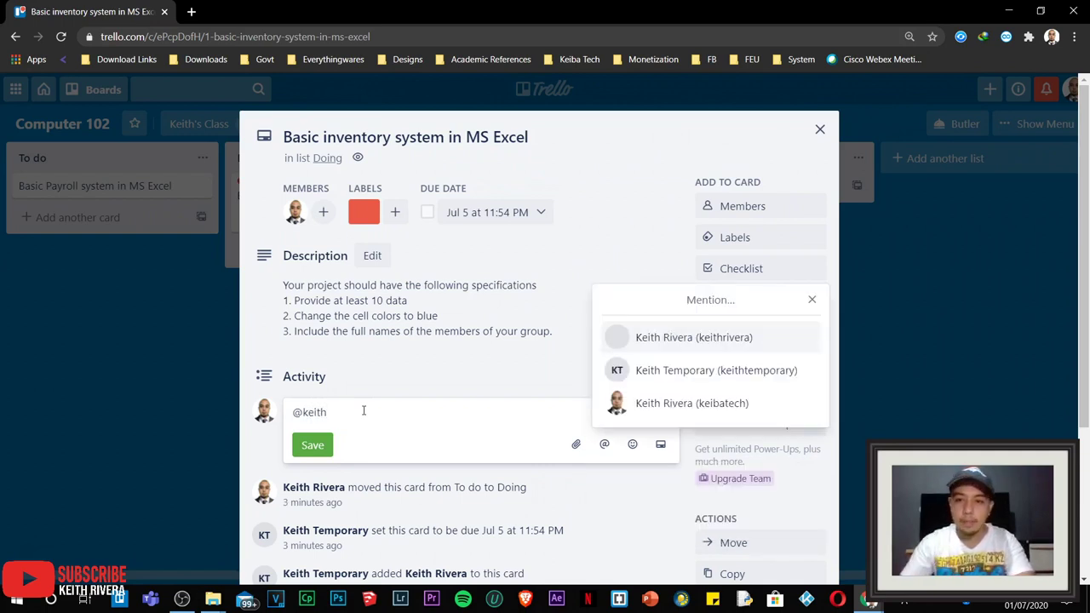
pyautogui.click(660, 375)
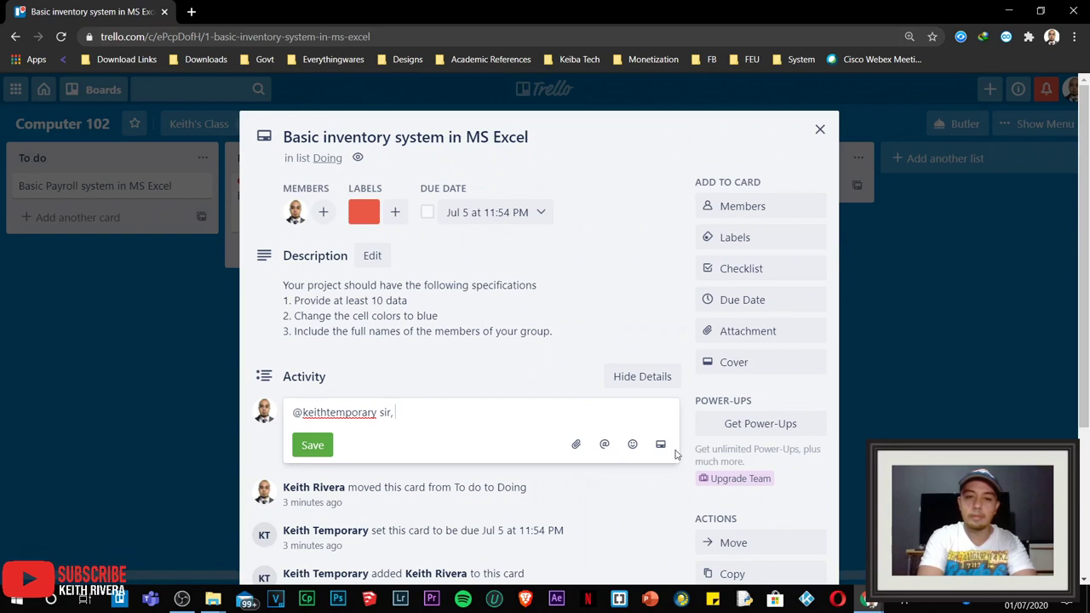
pyautogui.write('we submit it using exce')
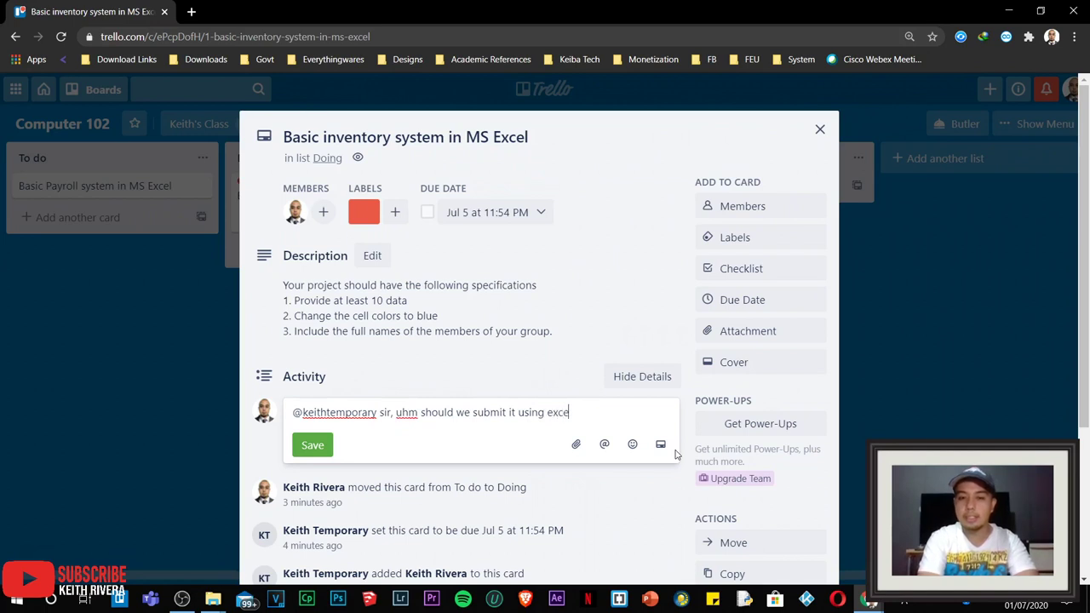
pyautogui.write('l or pdf format?')
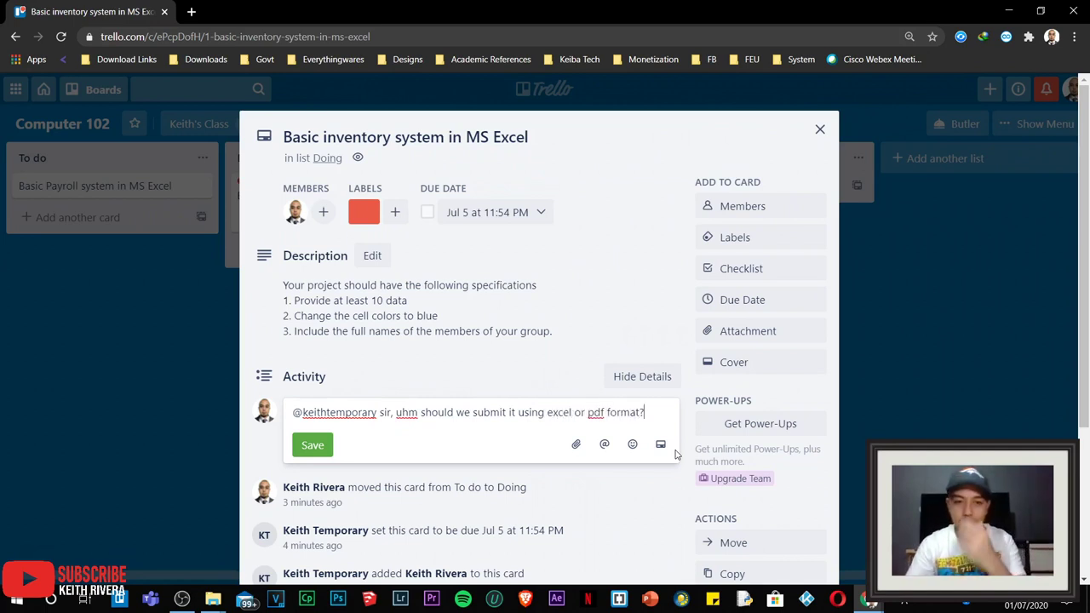
pyautogui.click(311, 444)
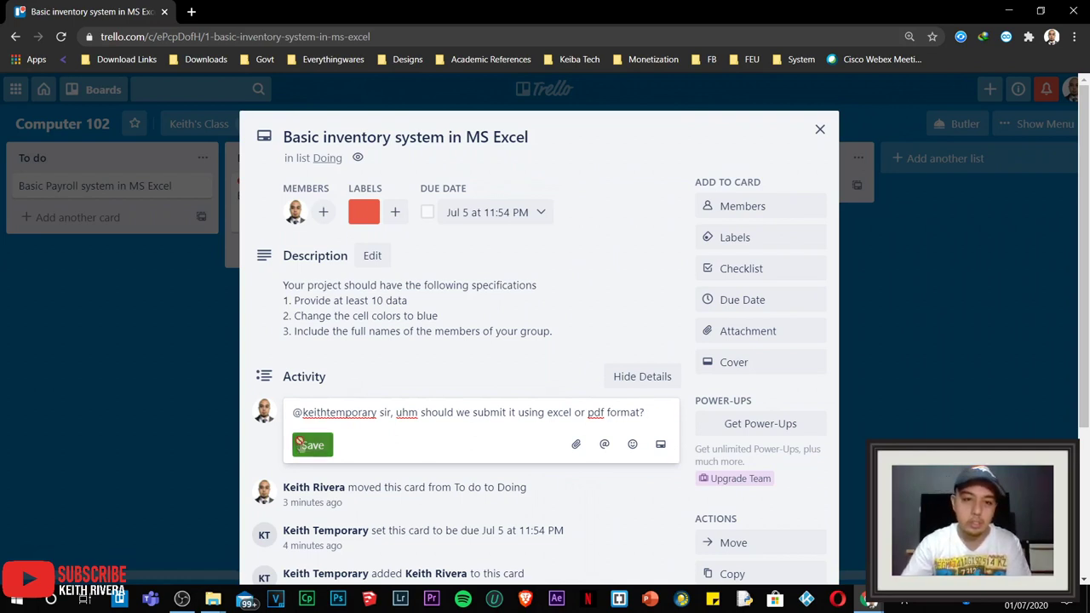
# Close the card and open the inventory card in the teacher's window
pyautogui.click(819, 128)
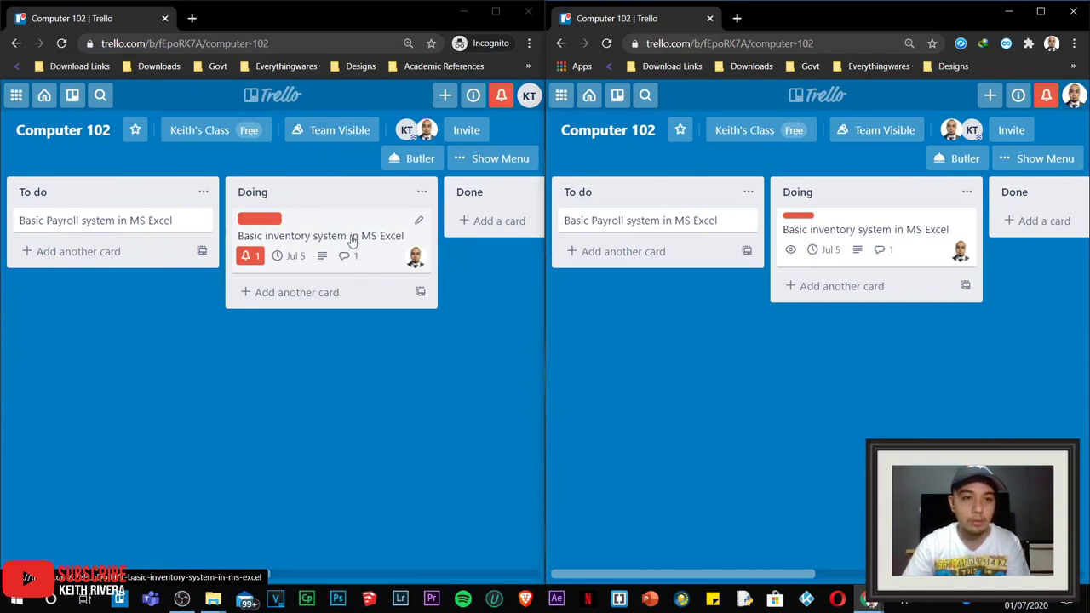
pyautogui.click(351, 241)
pyautogui.scroll(-3, 166, 485)
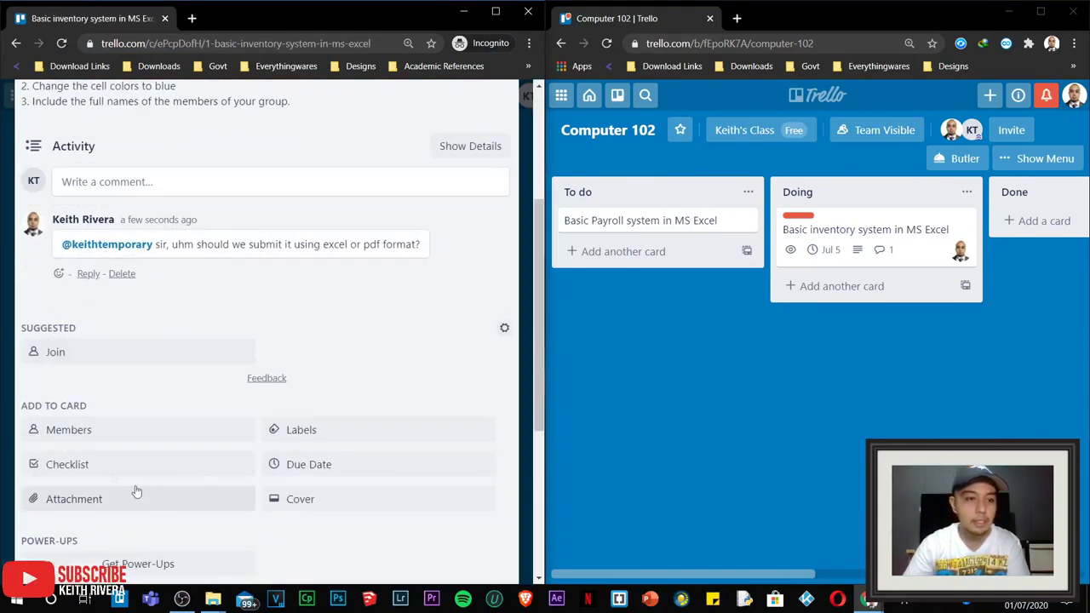
# Reply to the question: 'you may submit it using xlsx format or excel format'
pyautogui.click(88, 274)
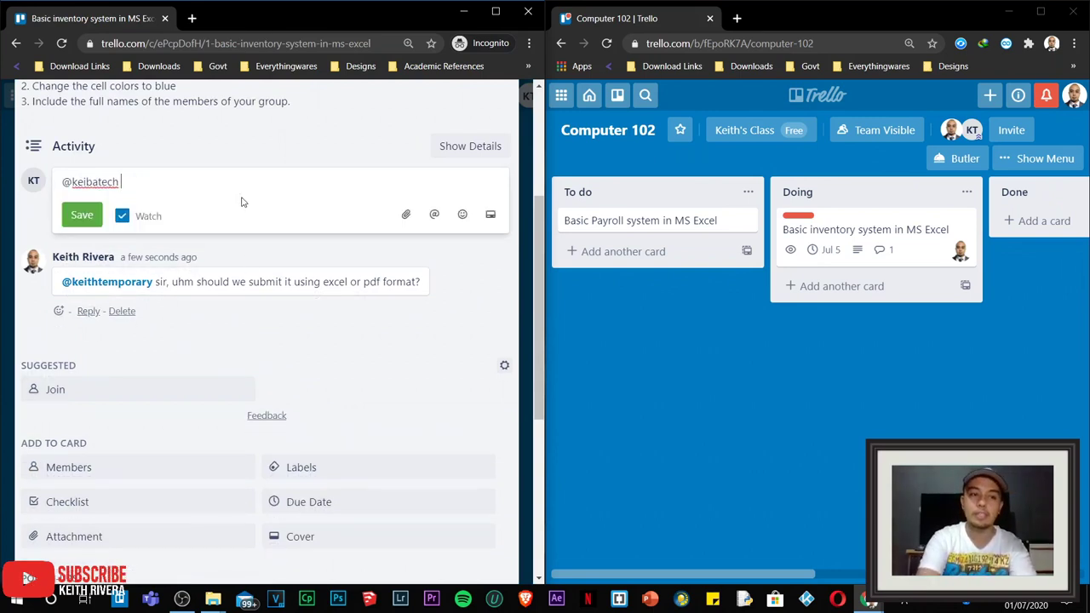
pyautogui.press('BackSpace')
pyautogui.press('BackSpace')
pyautogui.write('you may submit it using x')
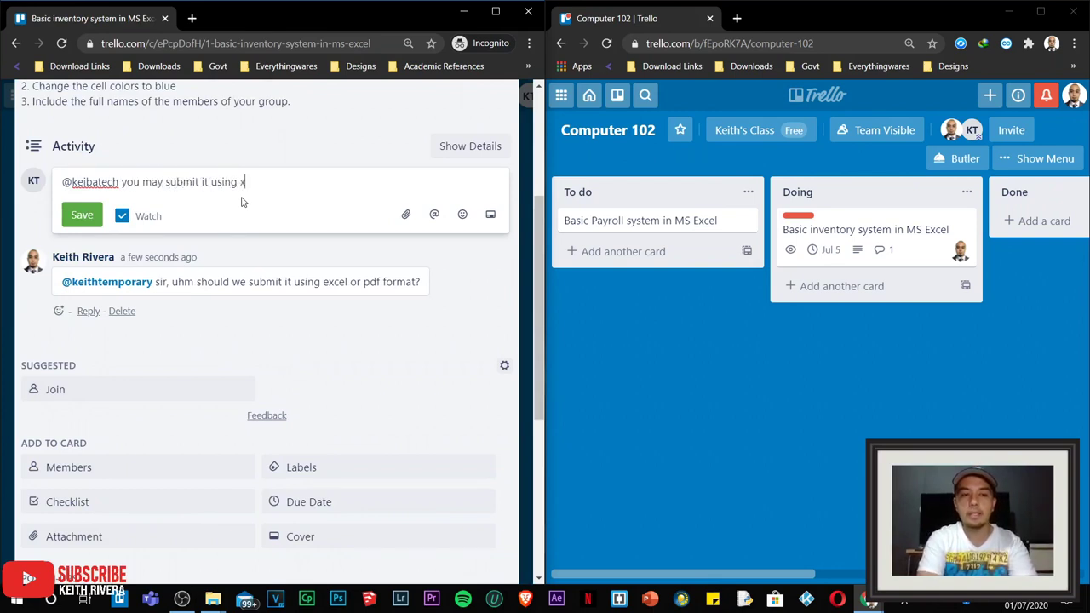
pyautogui.write('lsx format or')
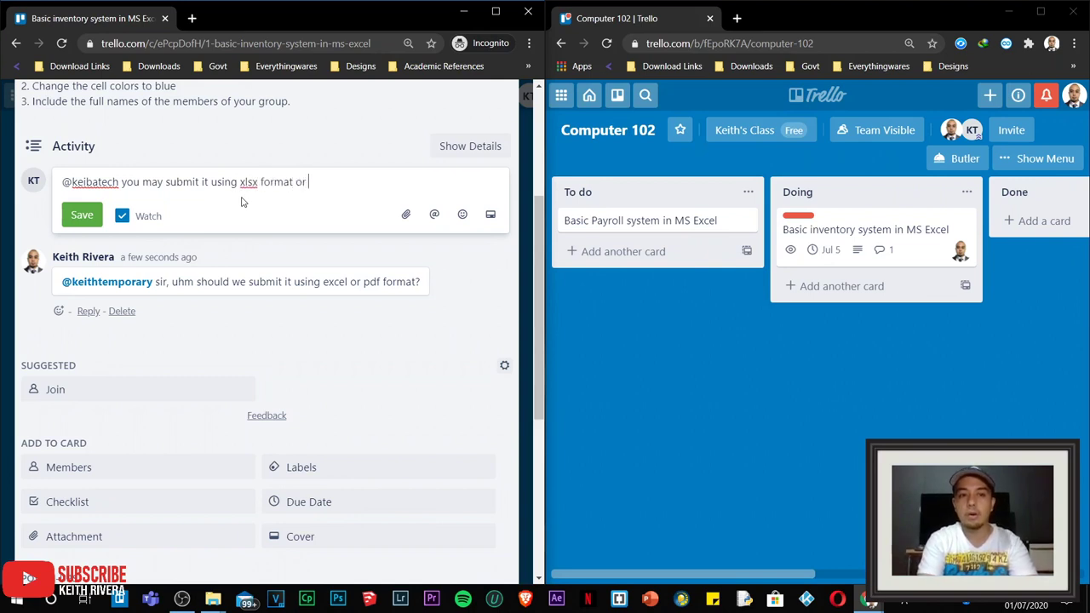
pyautogui.write(' excel format')
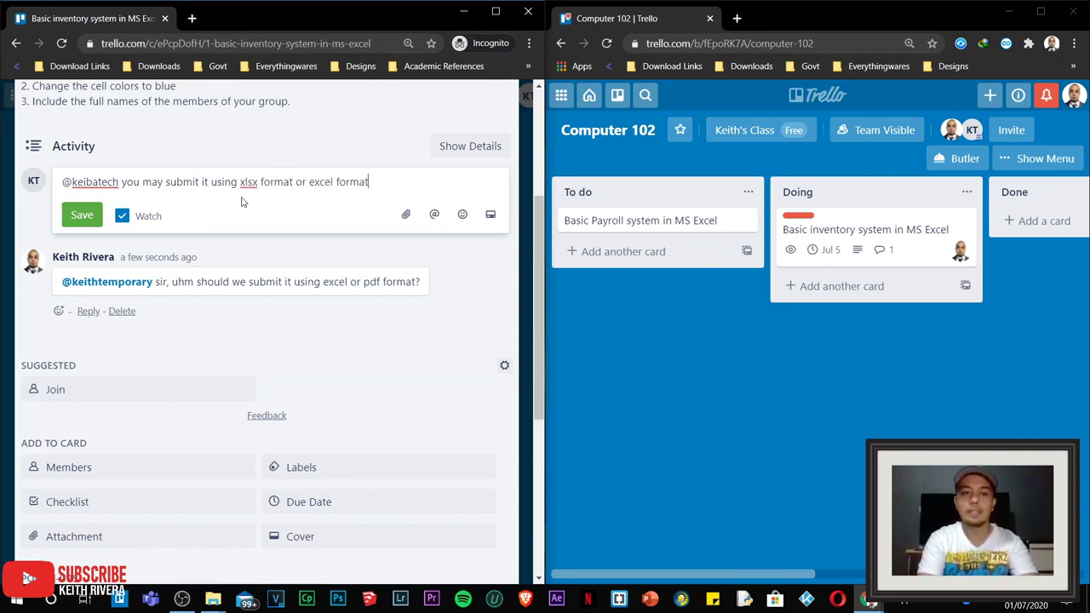
pyautogui.click(82, 214)
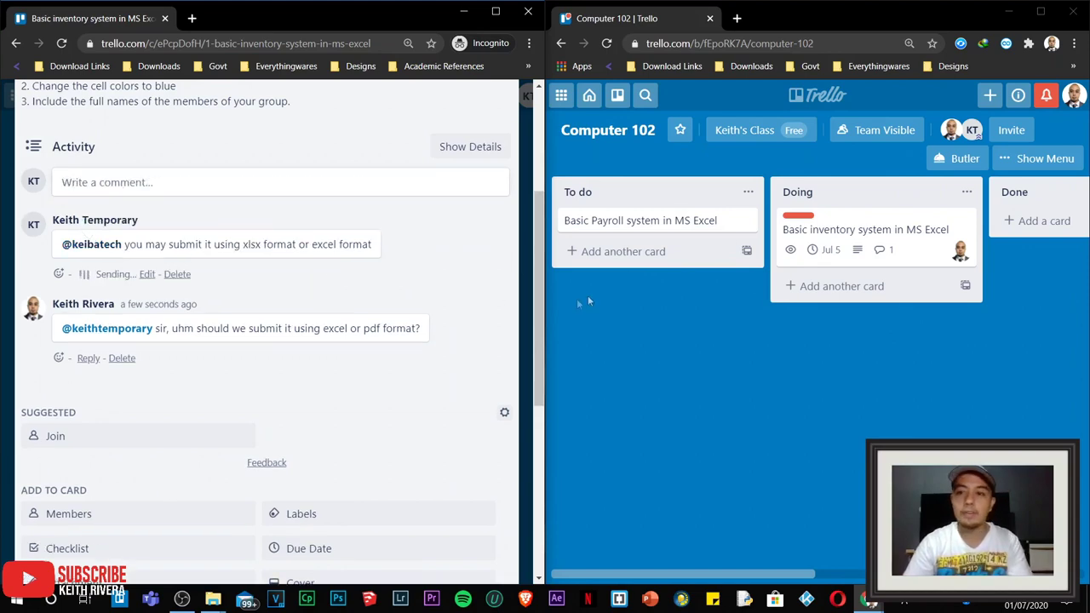
pyautogui.scroll(5, 520, 133)
# Reopen the inventory card in the student's window and maximize it to view the teacher's reply
pyautogui.click(502, 126)
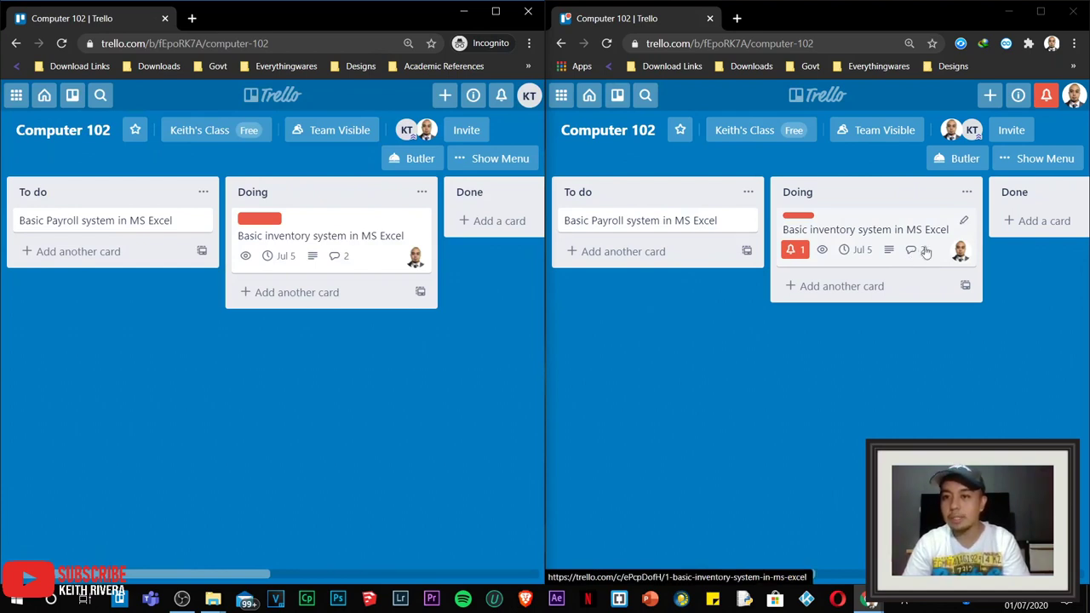
pyautogui.click(925, 249)
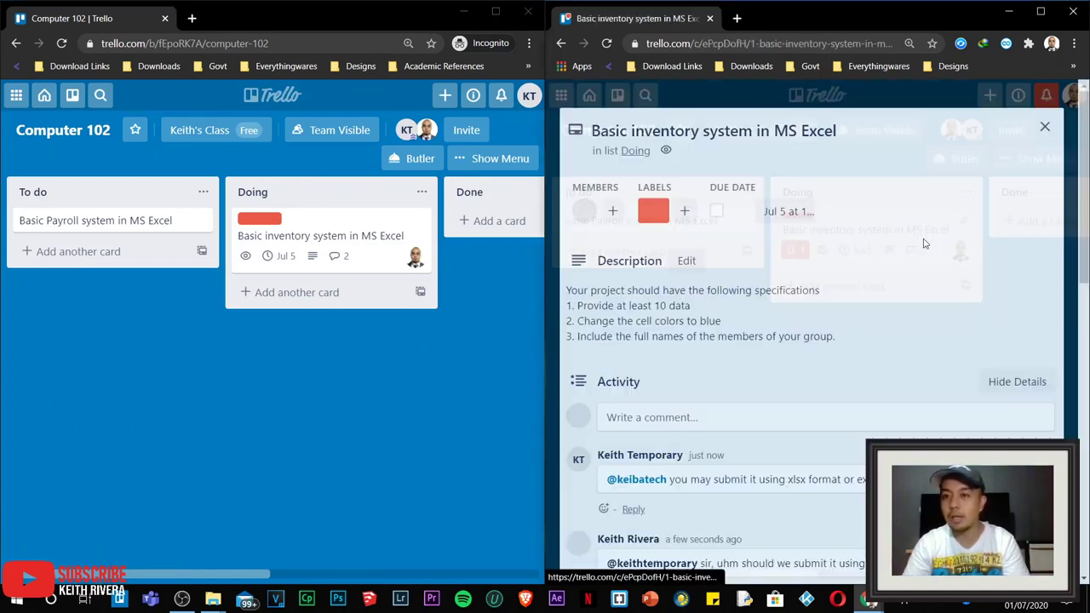
pyautogui.scroll(-5, 795, 377)
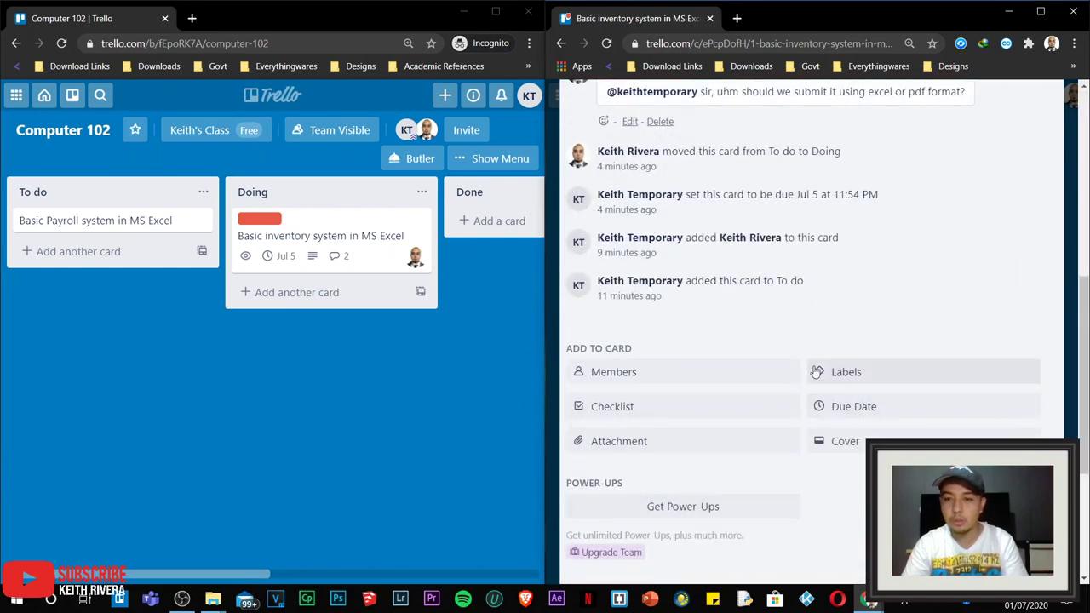
pyautogui.scroll(5, 778, 366)
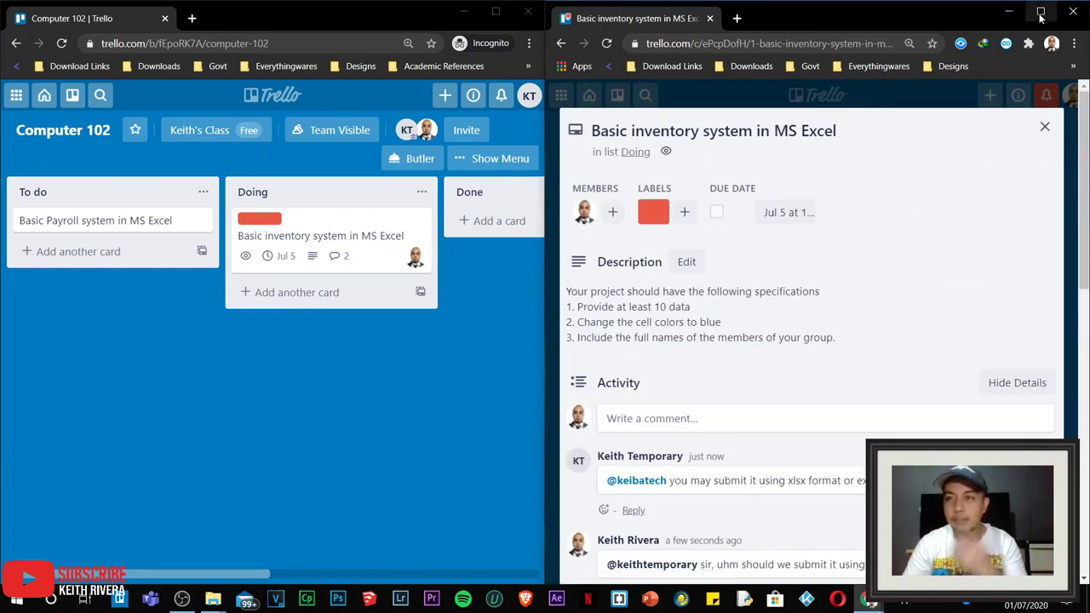
pyautogui.click(1040, 13)
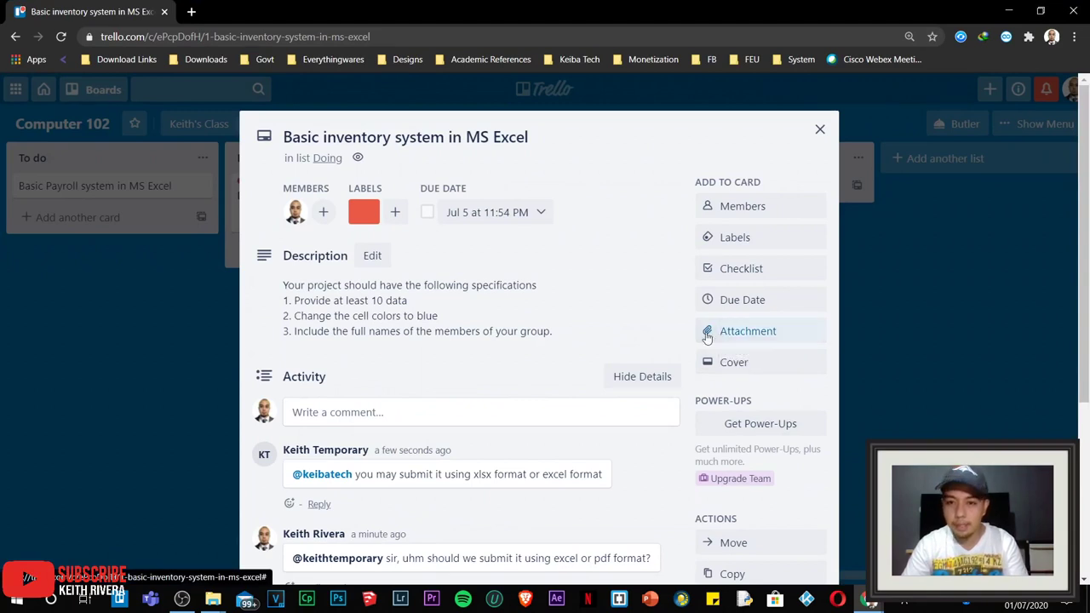
# Attach Merged Document.pdf from the computer to the inventory card
pyautogui.click(730, 334)
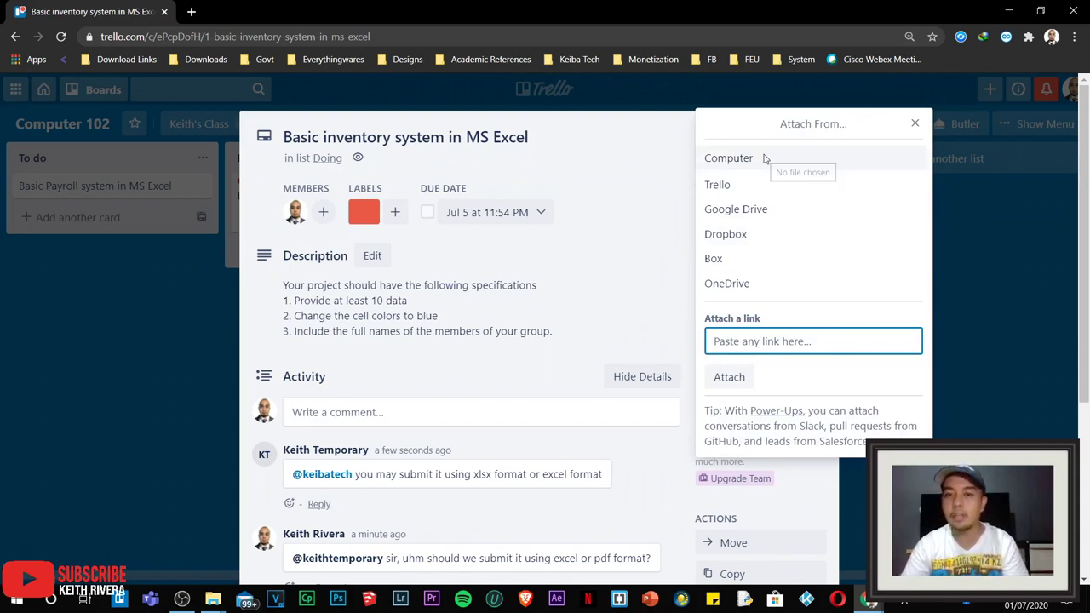
pyautogui.click(738, 161)
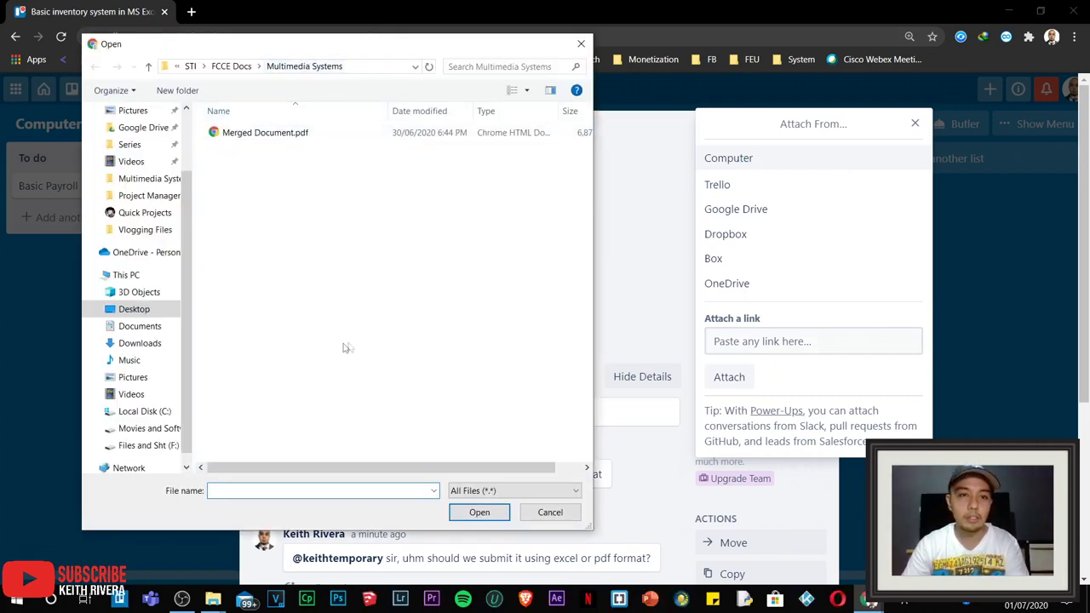
pyautogui.scroll(2, 186, 264)
pyautogui.scroll(2, 186, 255)
pyautogui.scroll(-2, 184, 228)
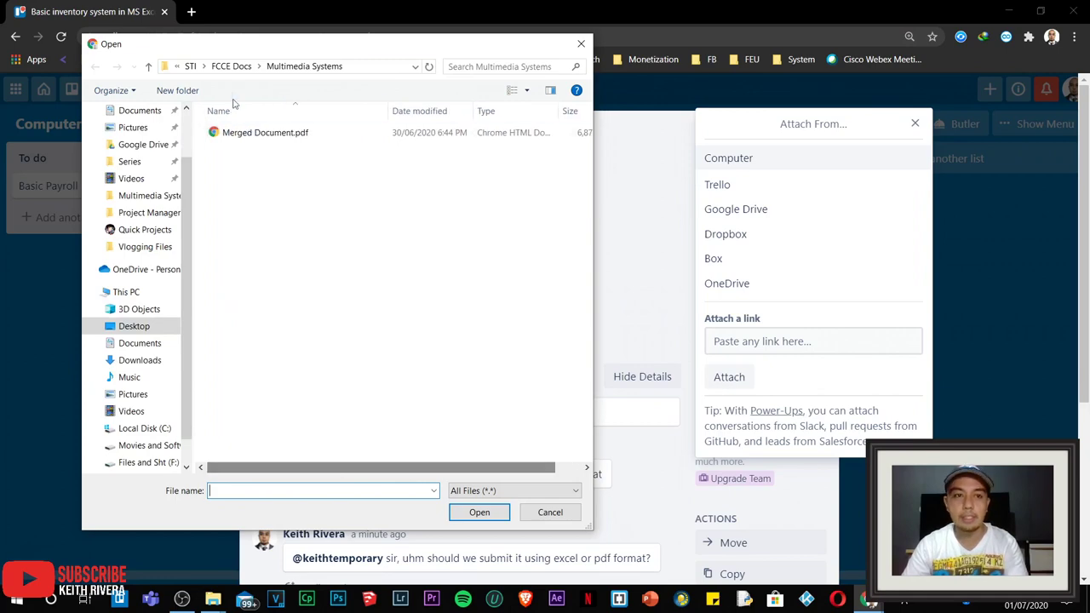
pyautogui.click(255, 134)
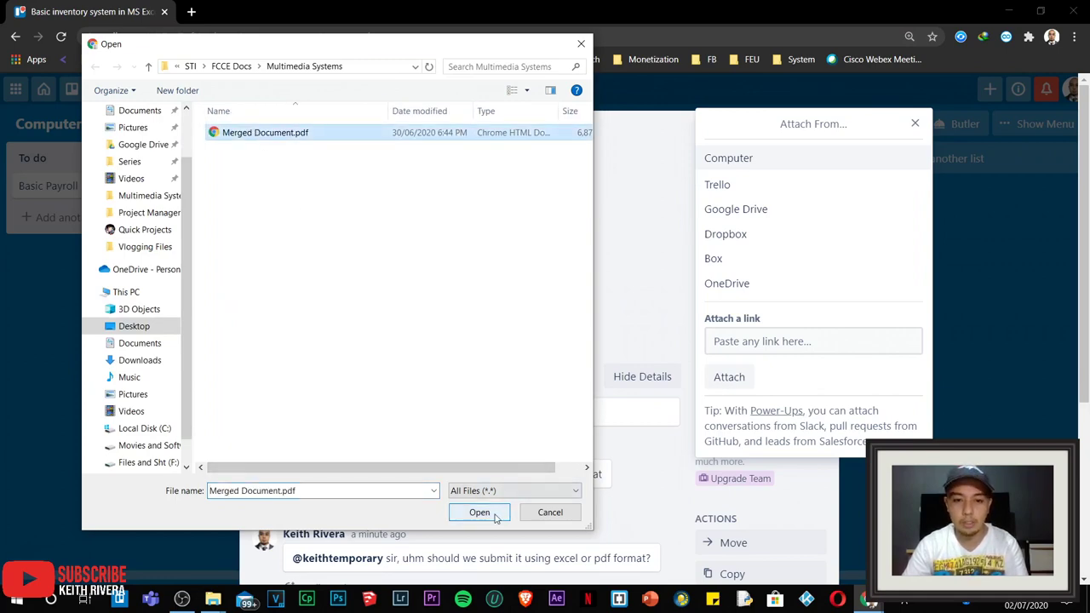
pyautogui.click(496, 516)
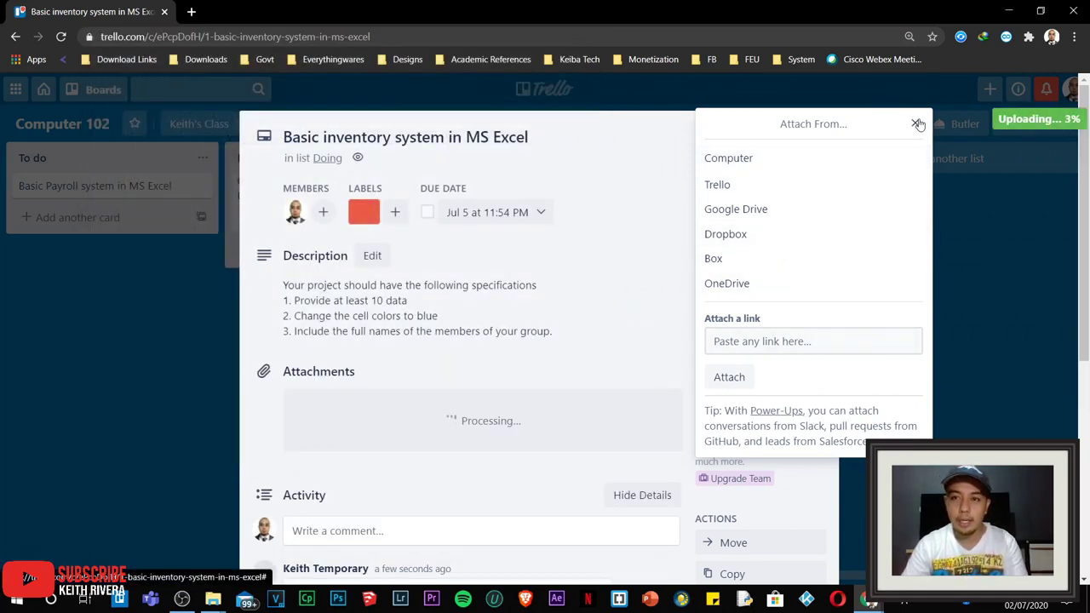
# Dismiss the attach options, close the inventory card, and snap the window to the right half
pyautogui.click(916, 125)
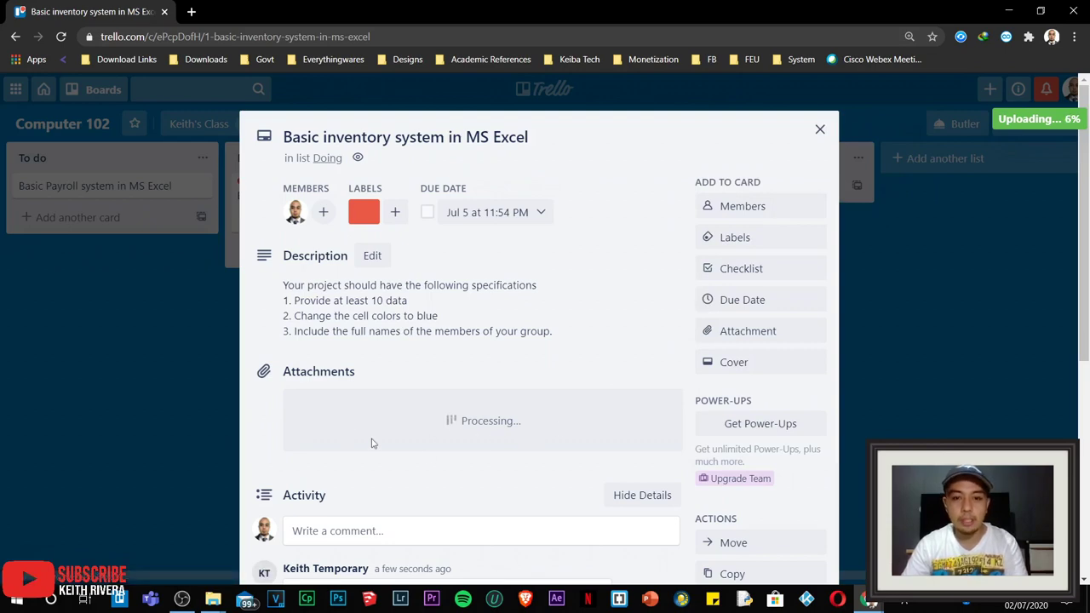
pyautogui.scroll(-1, 437, 382)
pyautogui.scroll(1, 438, 382)
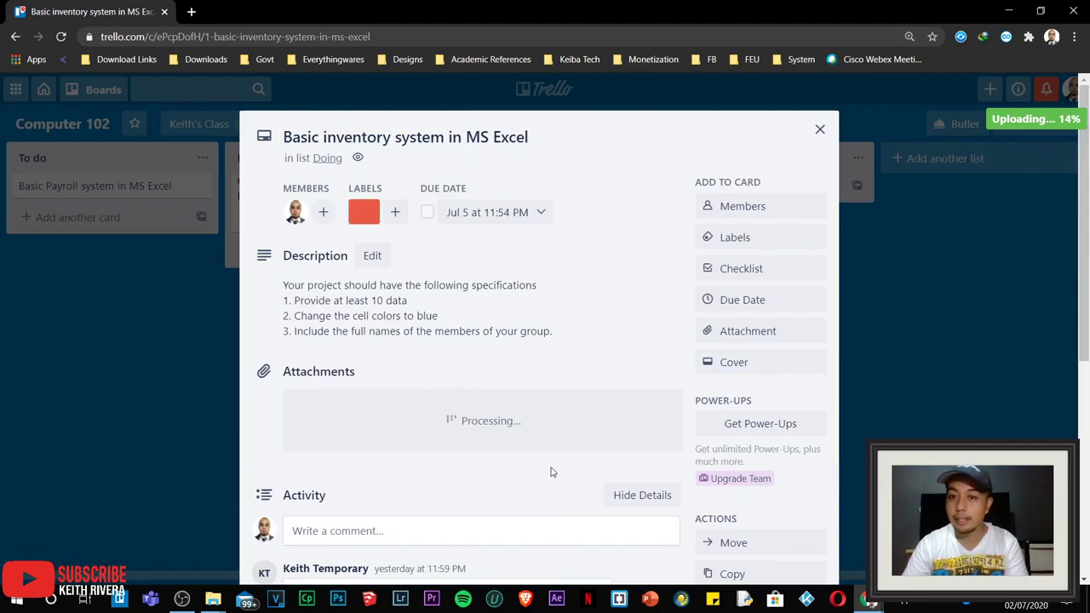
pyautogui.scroll(-5, 549, 467)
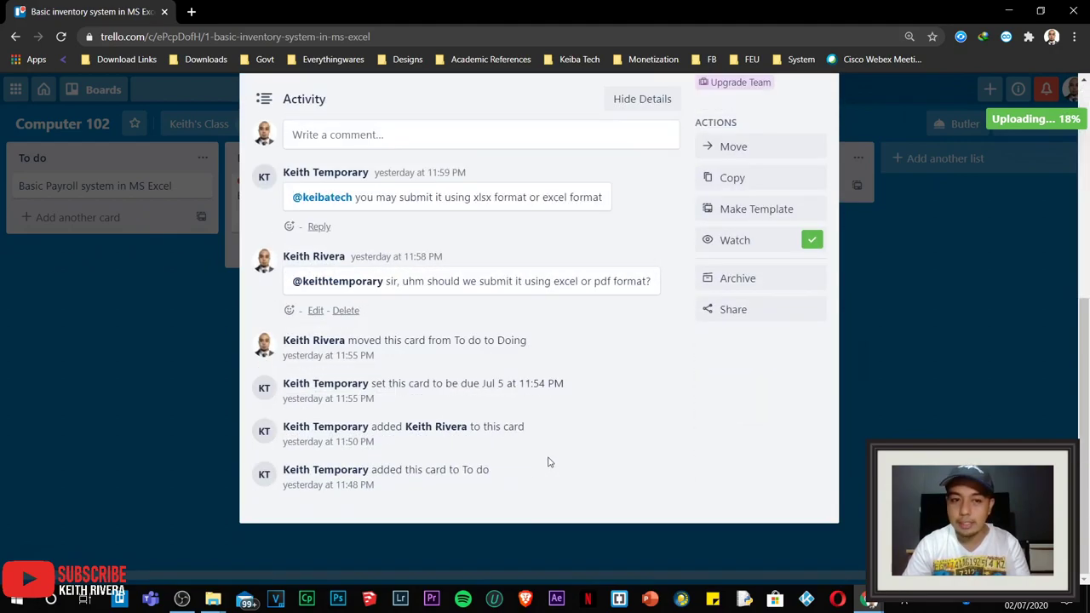
pyautogui.scroll(5, 549, 463)
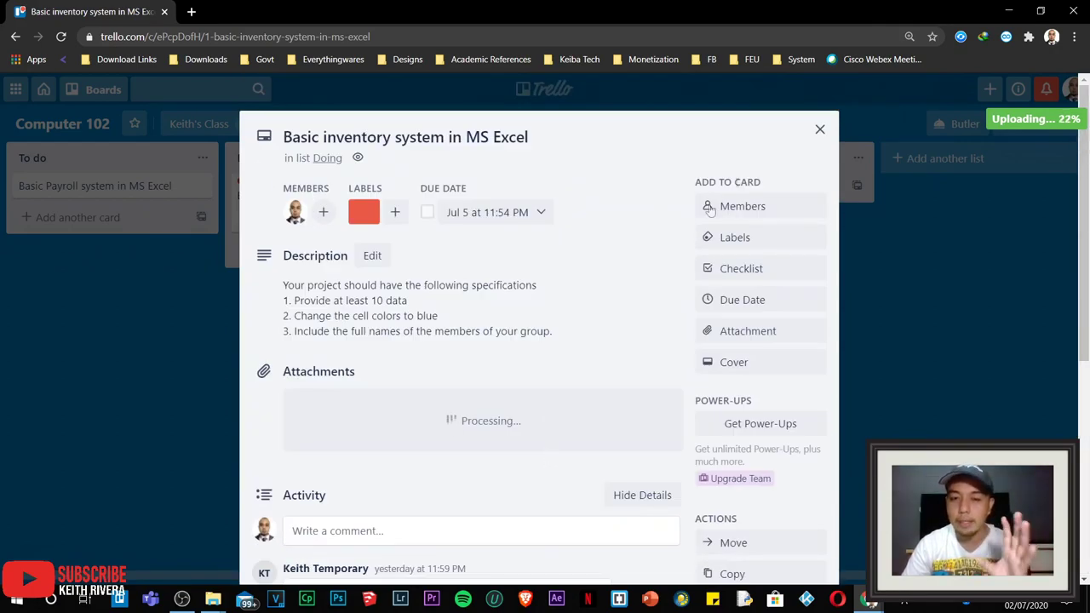
pyautogui.click(820, 131)
pyautogui.press('super+Right')
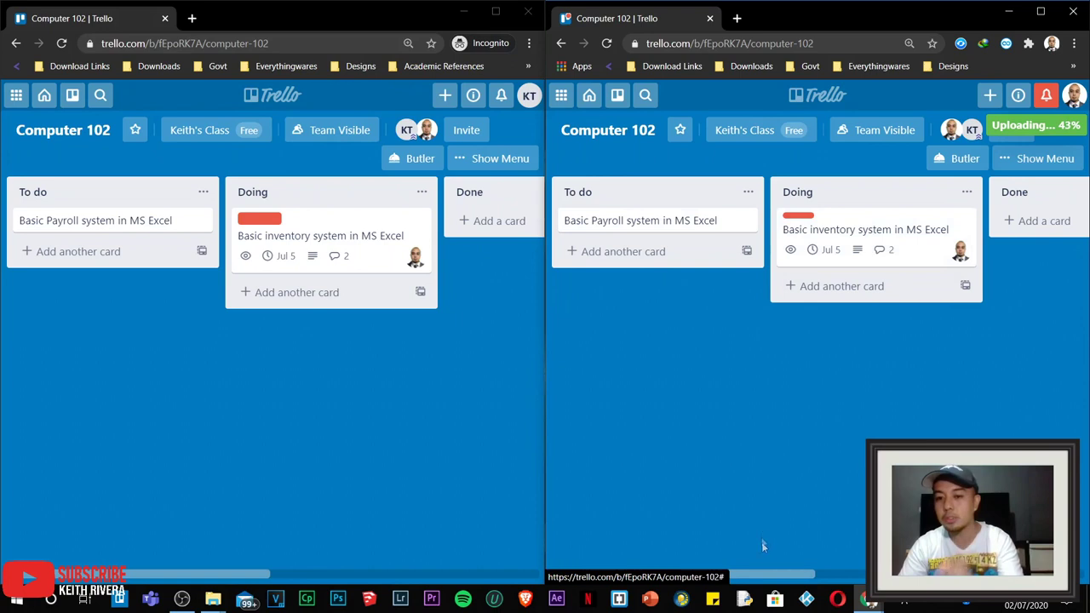
# Drag the 'Basic inventory system in MS Excel' card from Doing into Done
pyautogui.hscroll(3, 715, 281)
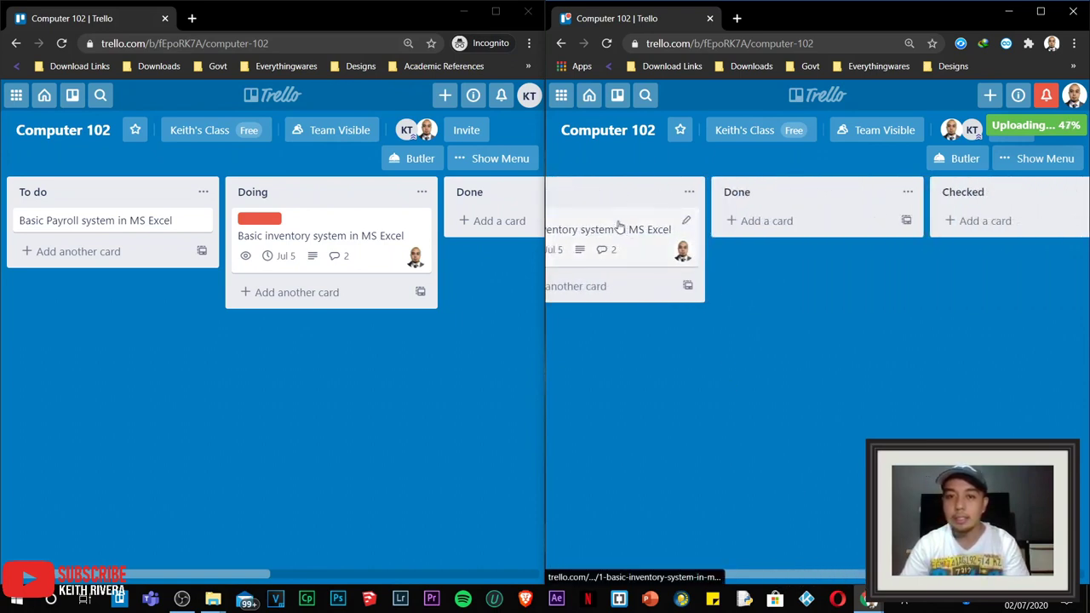
pyautogui.moveTo(619, 226); pyautogui.dragTo(839, 224)
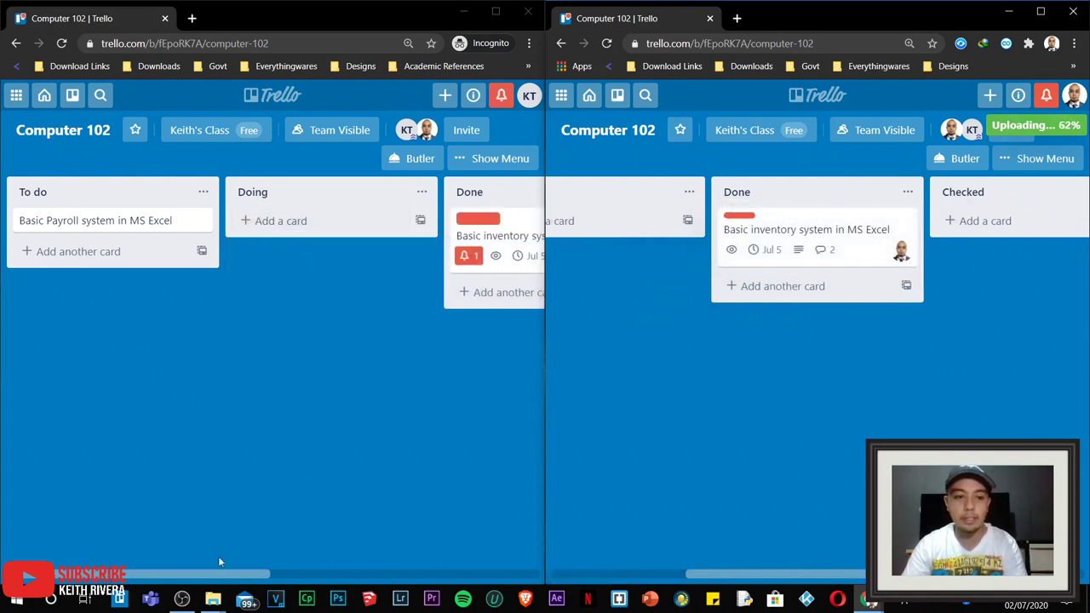
pyautogui.moveTo(226, 577); pyautogui.dragTo(362, 545)
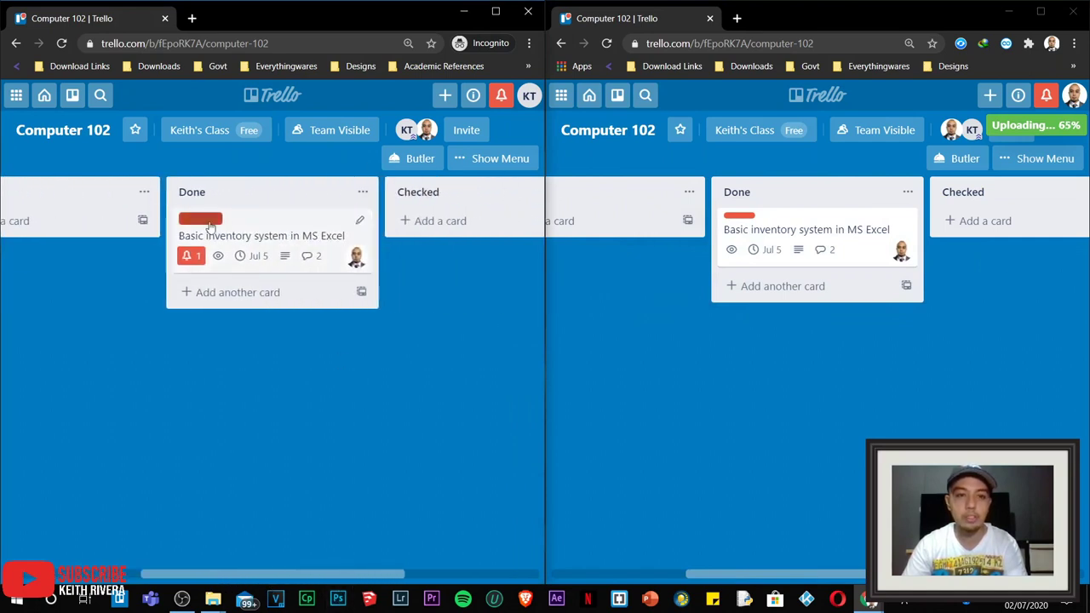
# Open the inventory card in the incognito window and scroll through its details
pyautogui.click(289, 225)
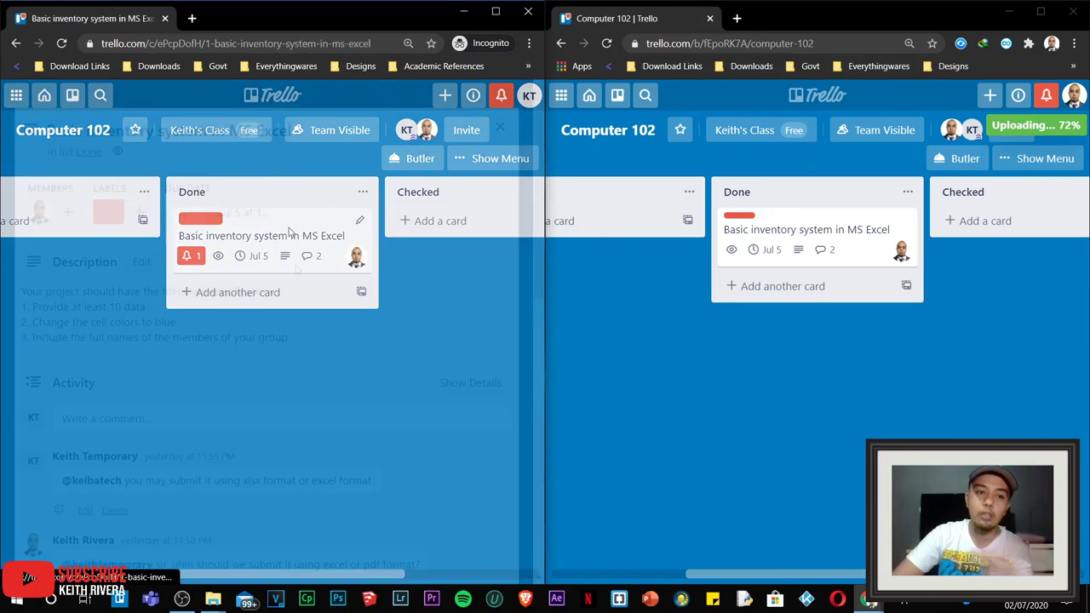
pyautogui.scroll(-3, 336, 366)
pyautogui.scroll(3, 64, 244)
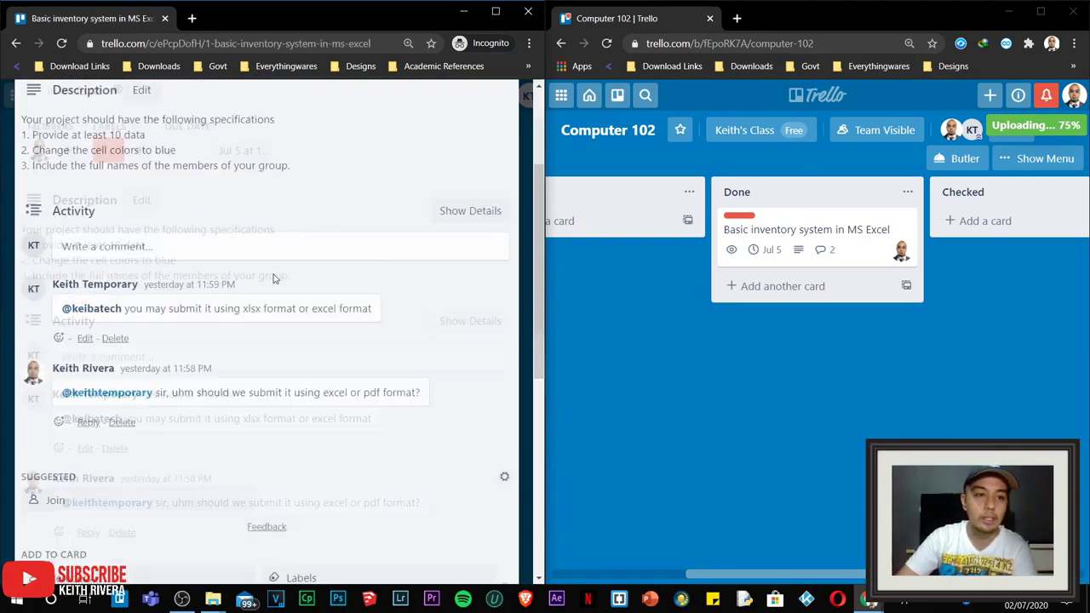
pyautogui.scroll(-10, 268, 350)
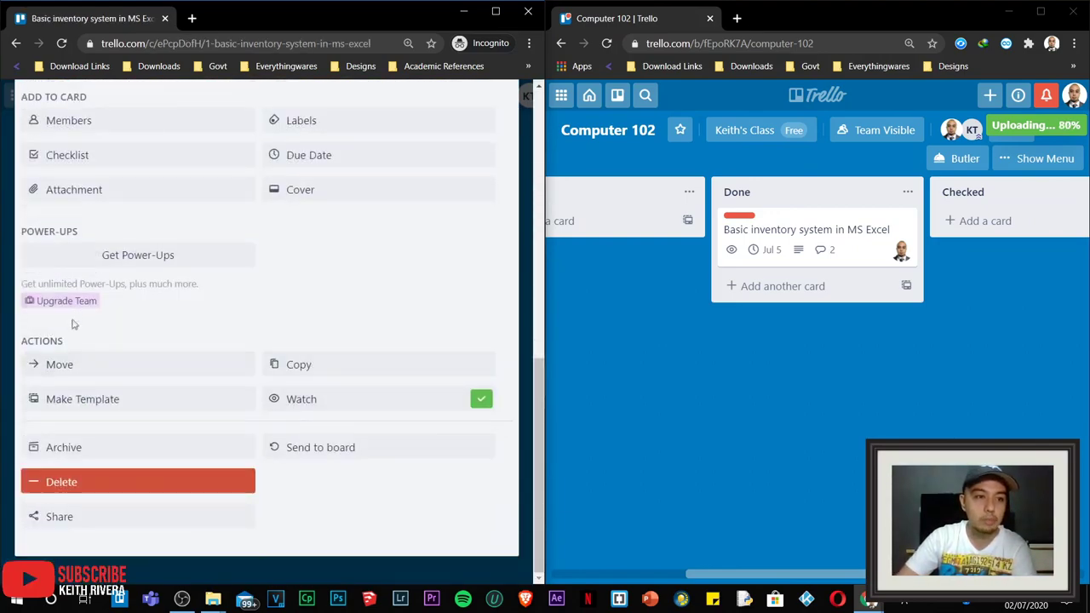
pyautogui.scroll(3, 315, 339)
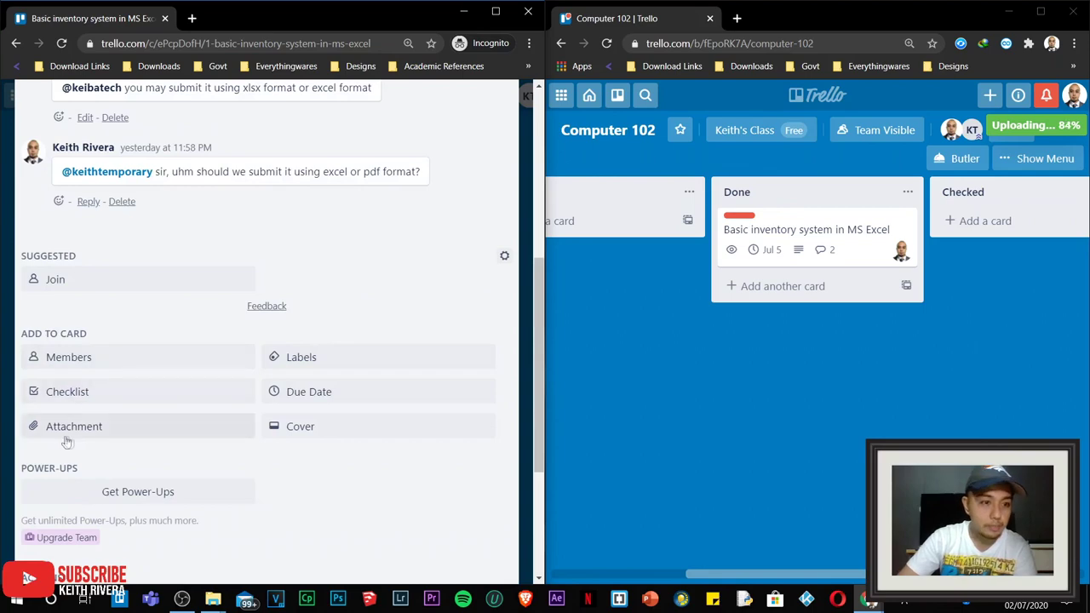
pyautogui.scroll(3, 230, 280)
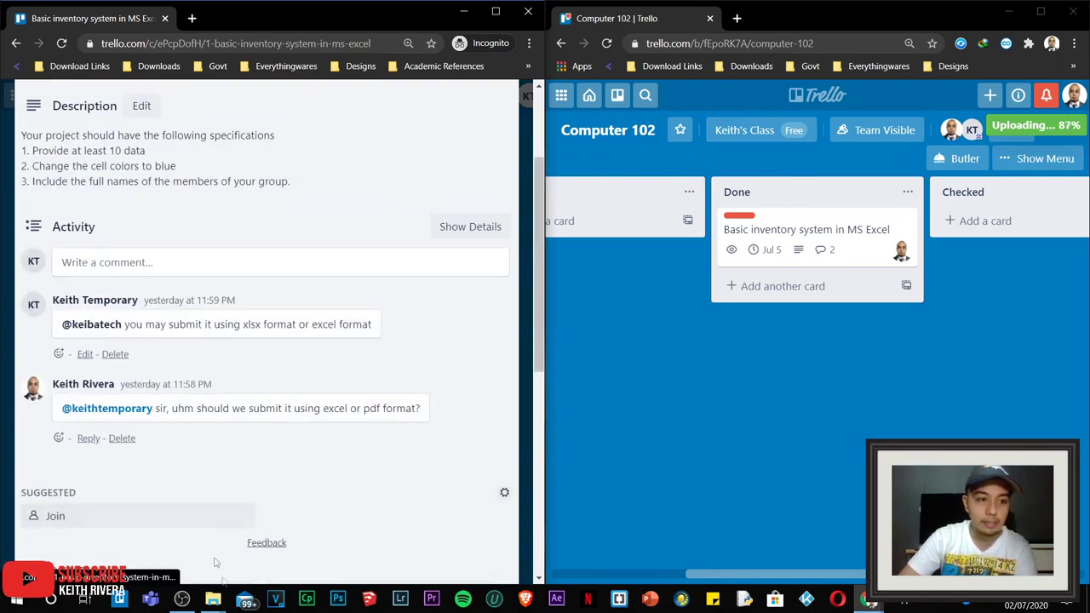
pyautogui.scroll(-4, 185, 530)
pyautogui.scroll(6, 188, 532)
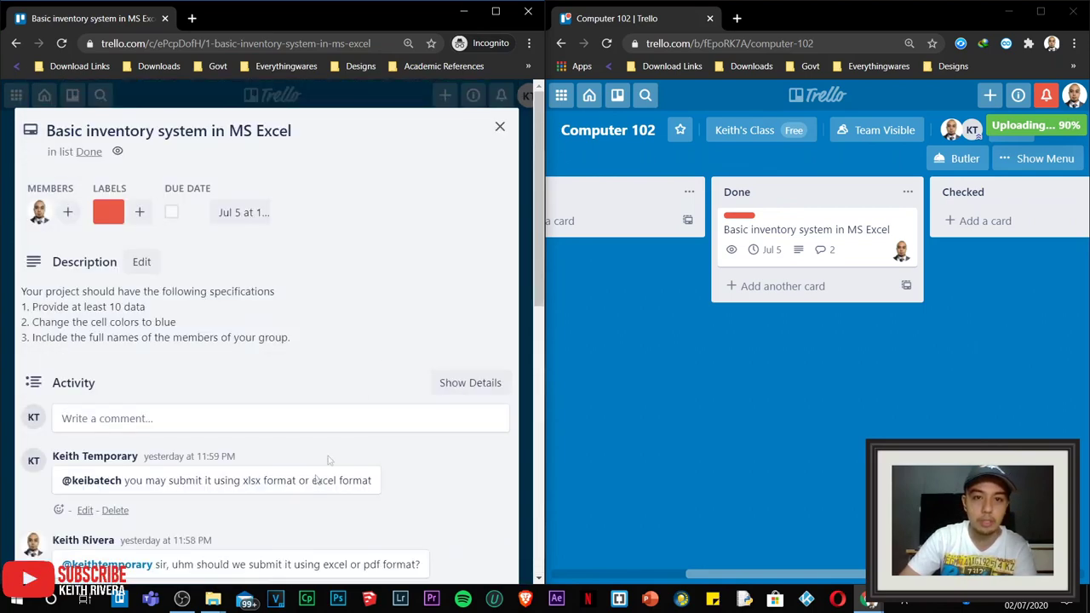
# Show the card's full activity, confirming the Doing-to-Done move, then close the card
pyautogui.click(475, 384)
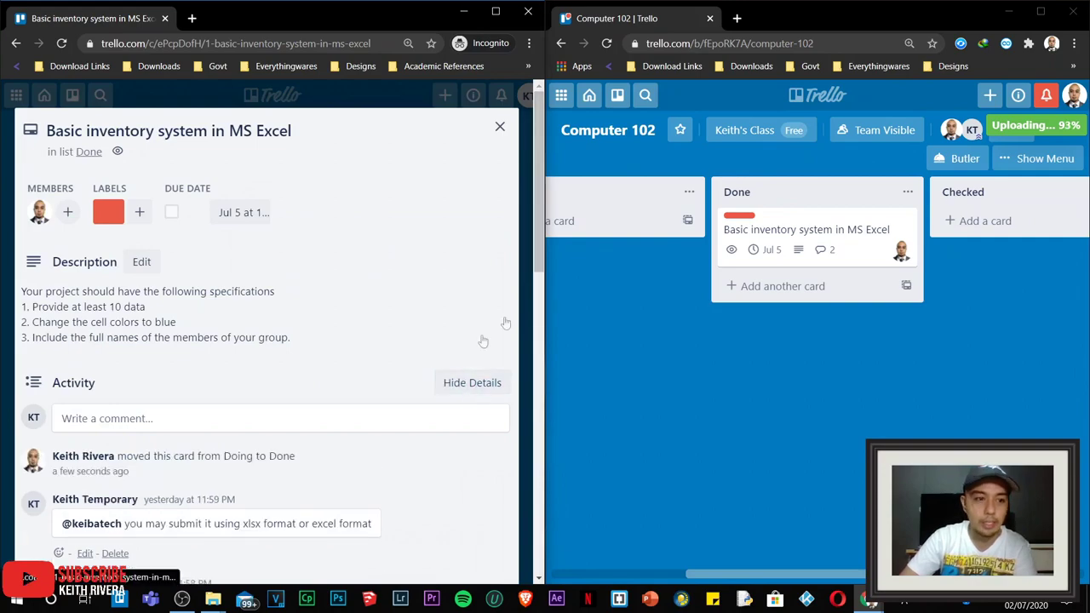
pyautogui.moveTo(536, 254); pyautogui.dragTo(534, 280)
pyautogui.scroll(1, 227, 306)
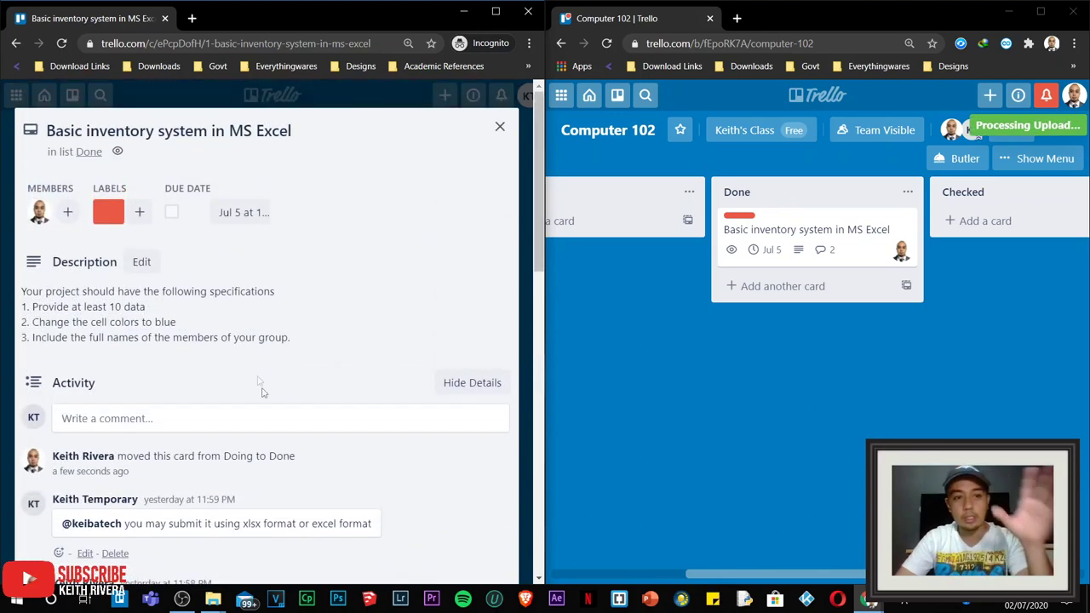
pyautogui.click(501, 127)
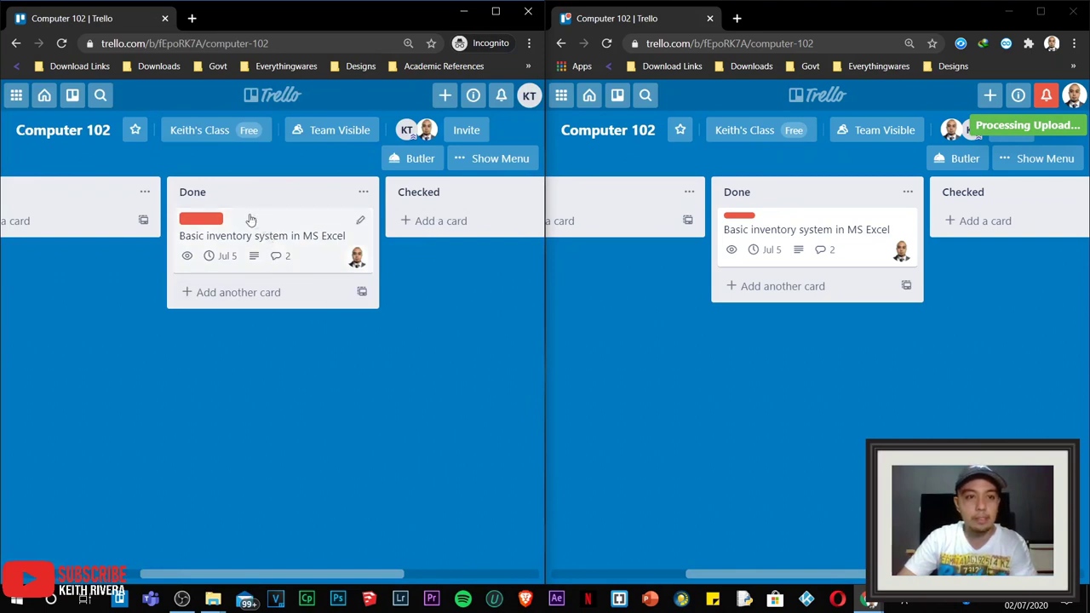
# Drag the inventory card from the Done list onto the Checked list
pyautogui.moveTo(244, 219); pyautogui.dragTo(454, 219)
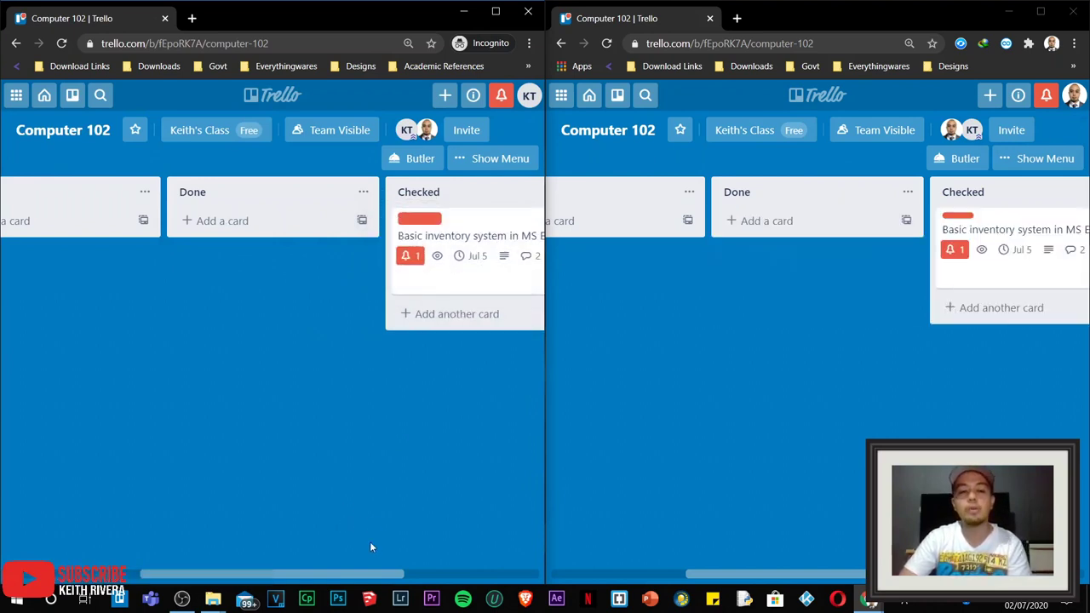
pyautogui.moveTo(368, 578); pyautogui.dragTo(474, 578)
pyautogui.moveTo(783, 578); pyautogui.dragTo(892, 577)
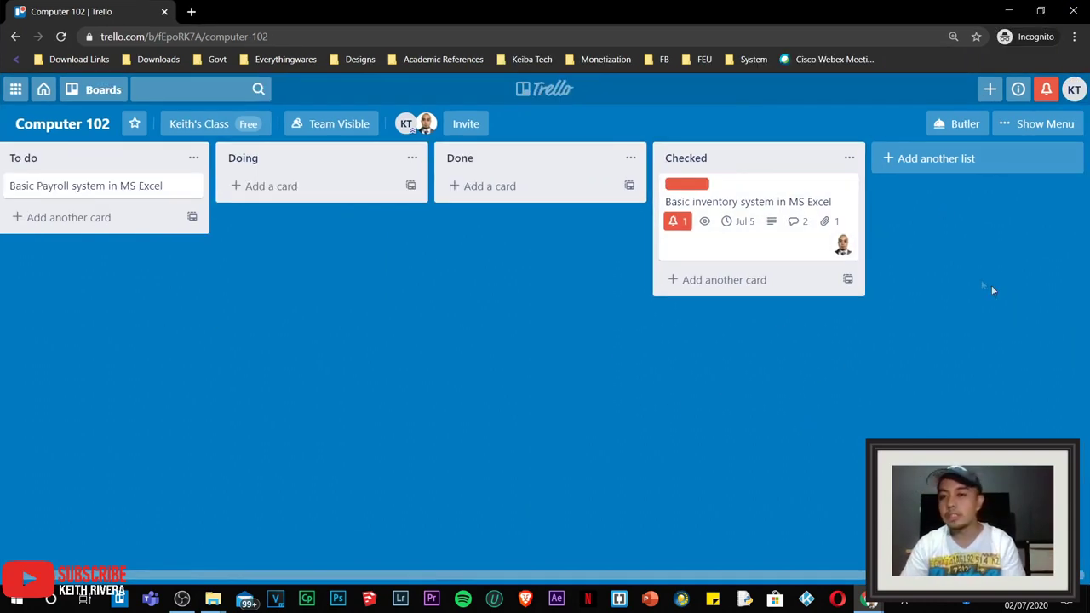
# Create a 'For Revision' list after Checked and close the new-list form
pyautogui.click(926, 162)
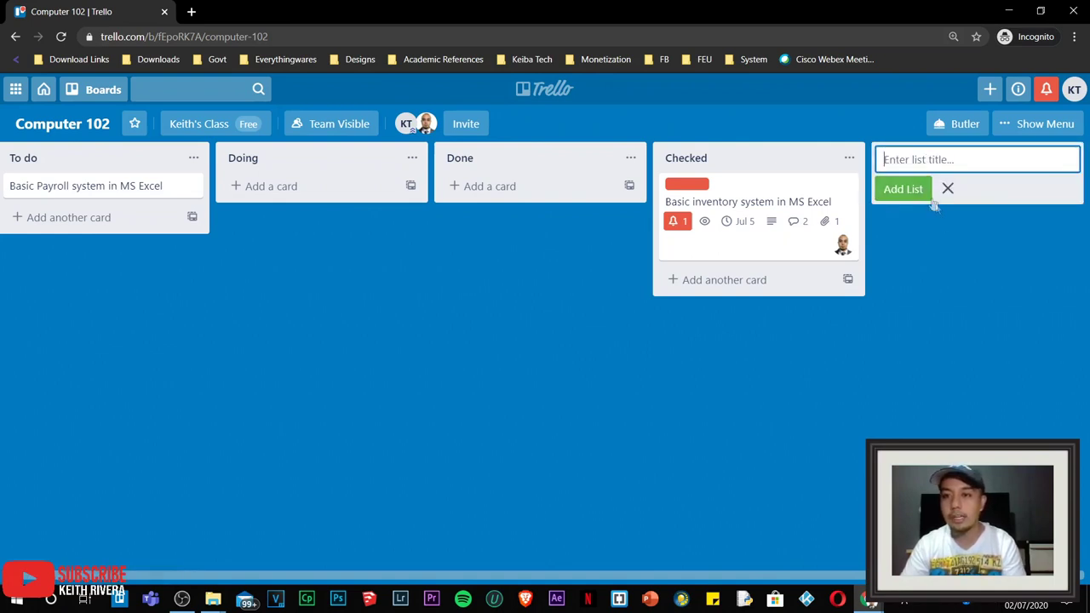
pyautogui.write('For Revision')
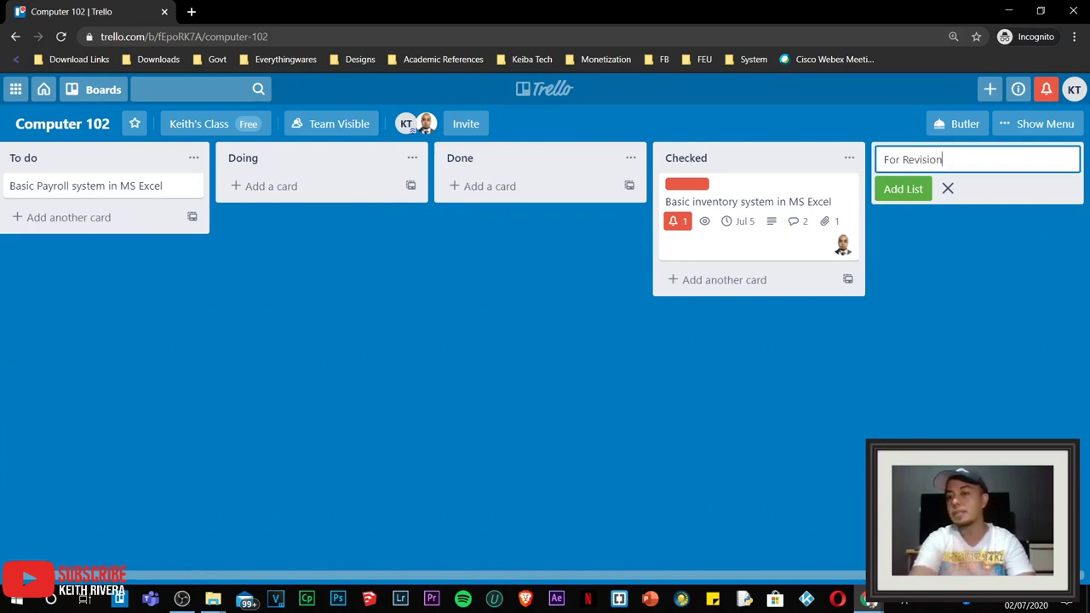
pyautogui.press('Return')
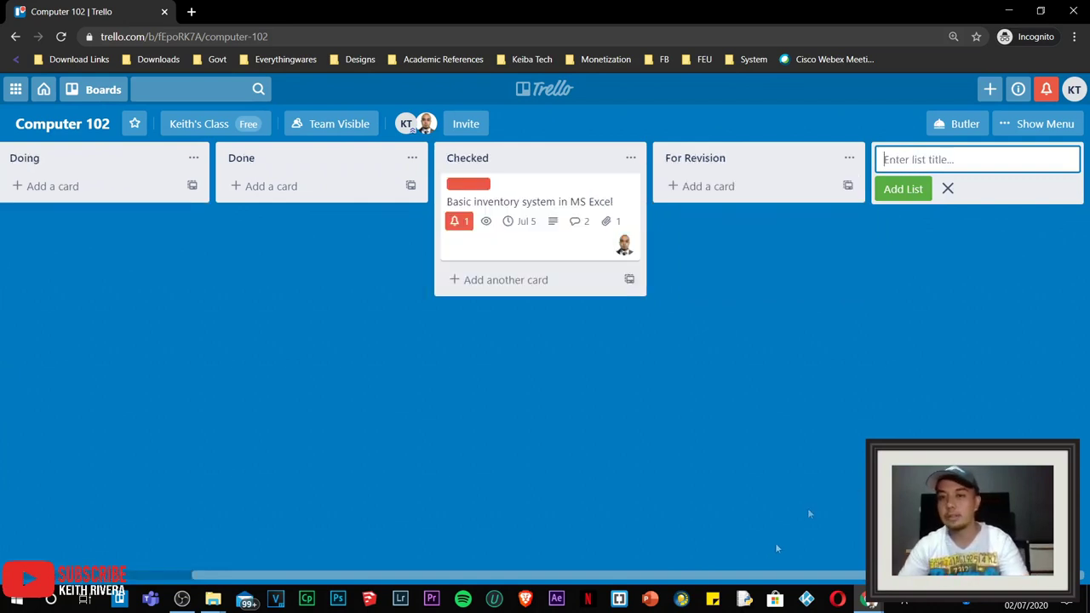
pyautogui.click(948, 189)
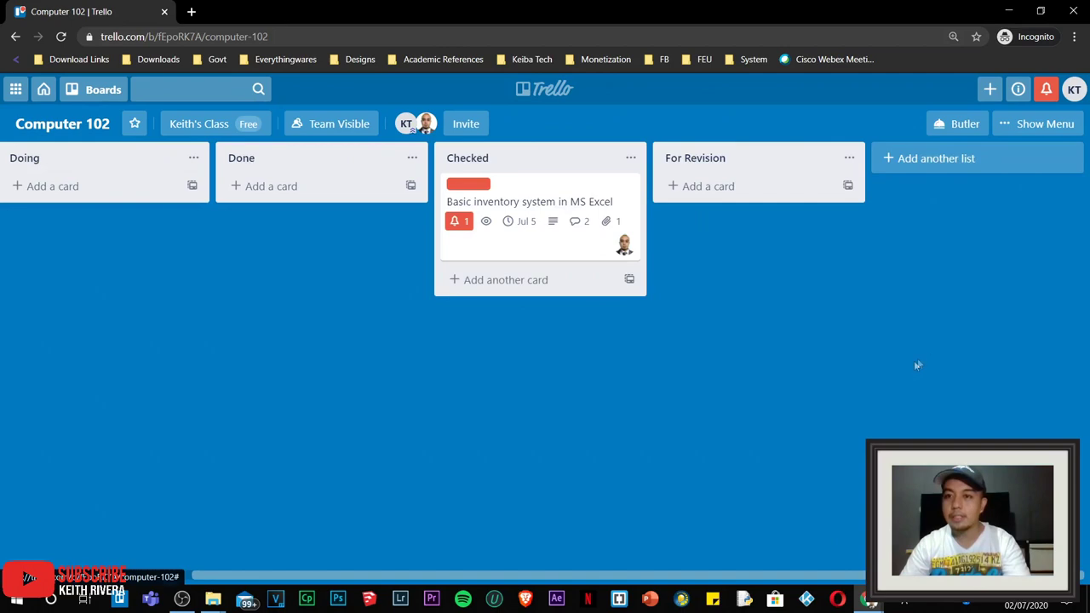
# Move the card to Done, tile the window left, then drop the card into For Revision
pyautogui.moveTo(492, 237); pyautogui.dragTo(295, 240)
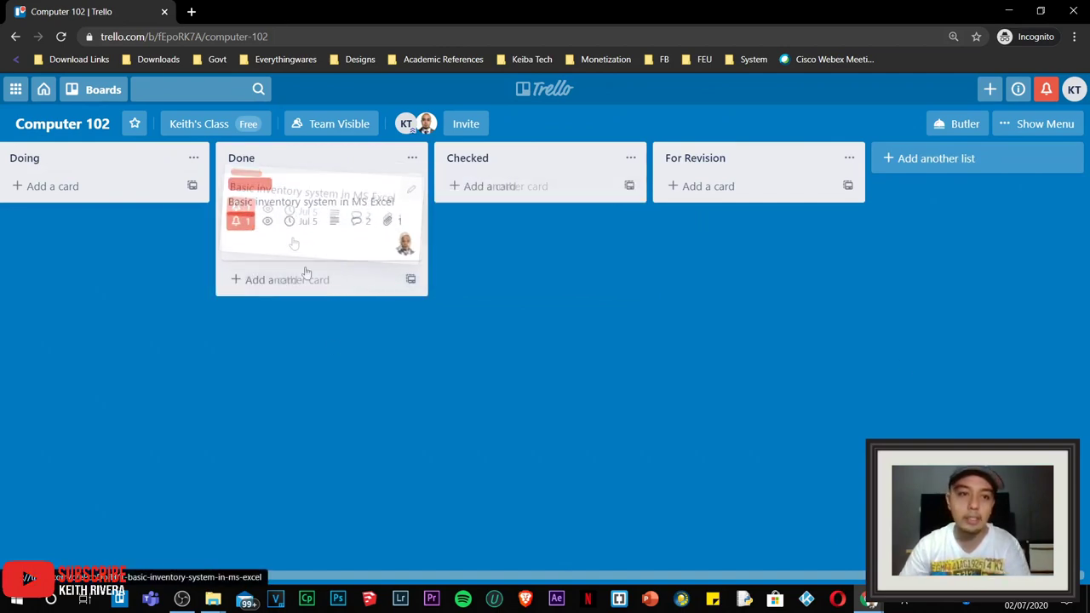
pyautogui.moveTo(456, 28); pyautogui.dragTo(2, 45)
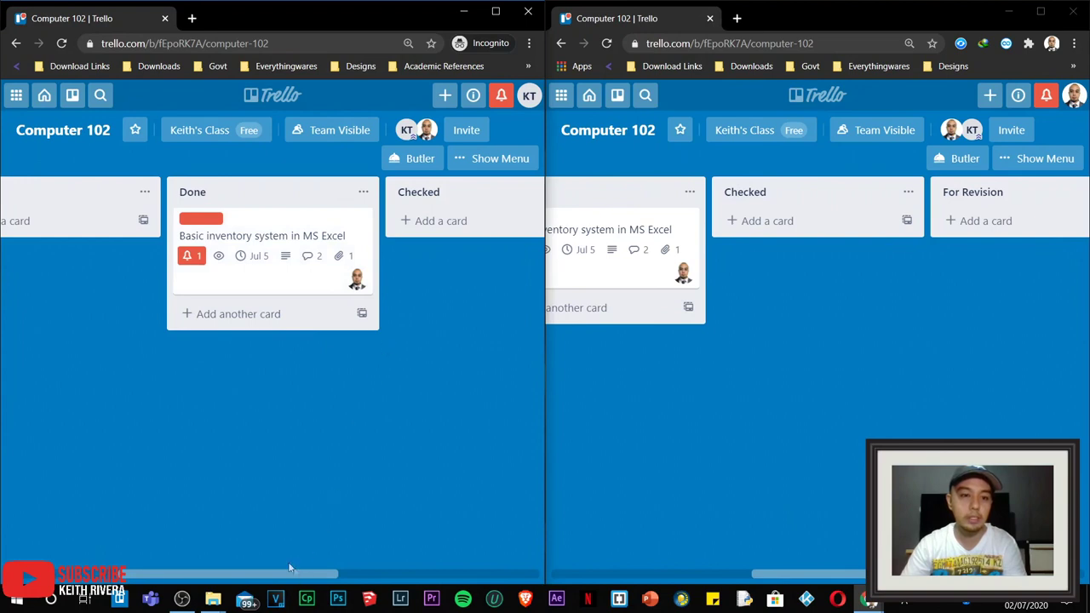
pyautogui.moveTo(285, 578); pyautogui.dragTo(370, 579)
pyautogui.moveTo(68, 243); pyautogui.dragTo(460, 228)
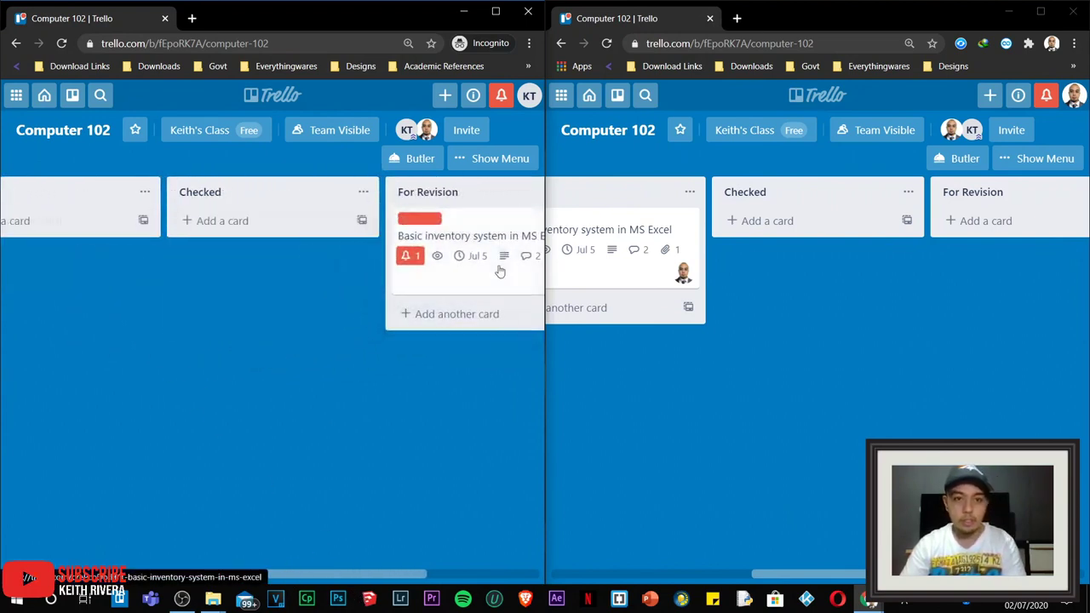
pyautogui.moveTo(372, 576)
pyautogui.mouseDown()
pyautogui.moveTo(419, 553)
pyautogui.moveTo(372, 577)
pyautogui.mouseUp()
# Open the inventory card's details and scroll to its comment area
pyautogui.click(458, 236)
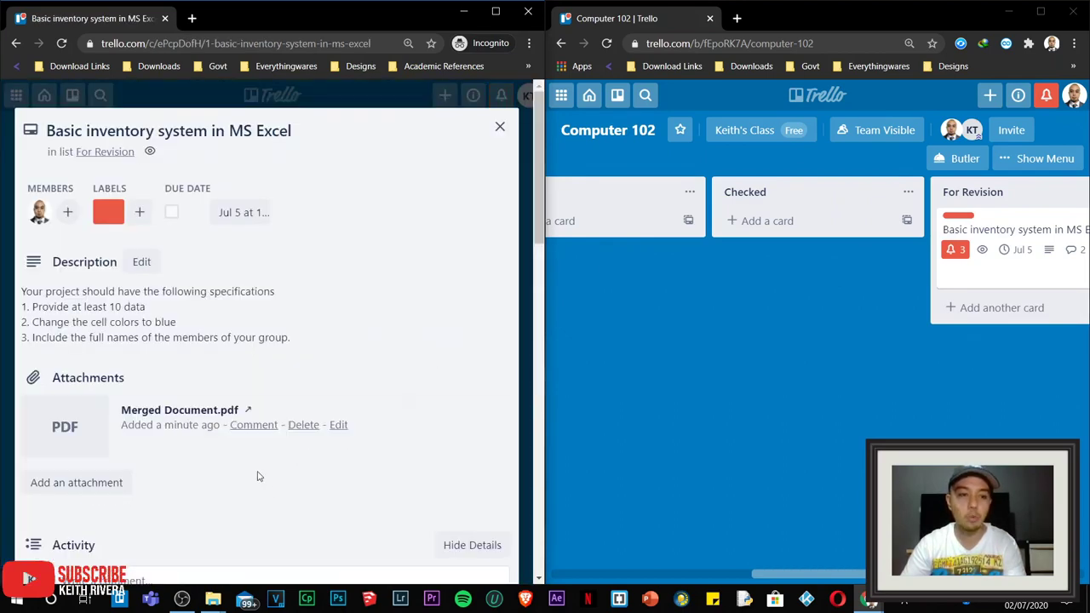
pyautogui.scroll(-2, 221, 444)
pyautogui.scroll(1, 220, 451)
pyautogui.scroll(-2, 219, 451)
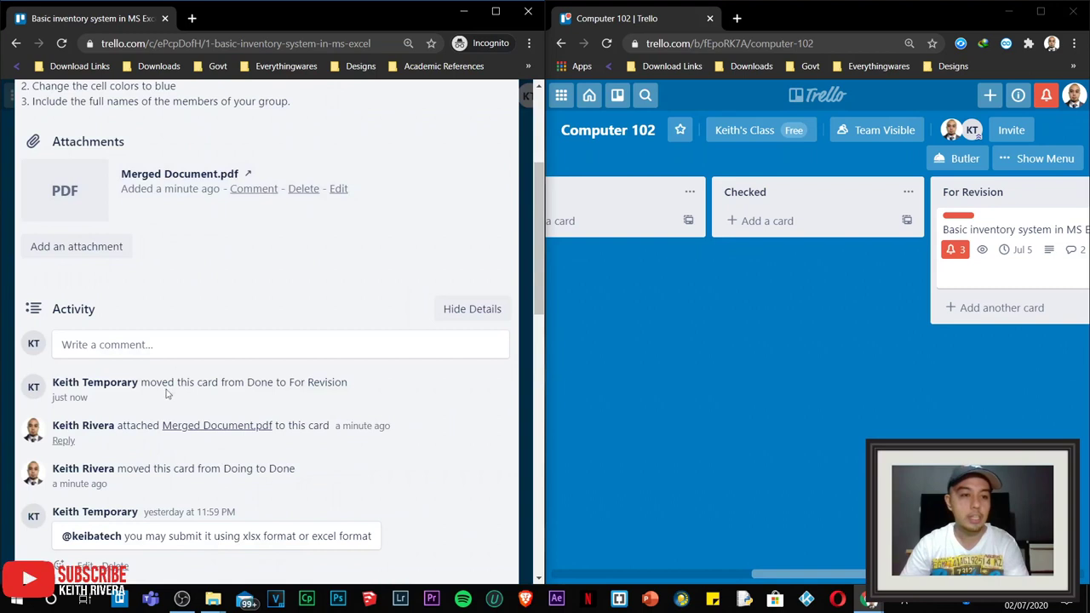
# Post the comment 'You need to submit an excel format.' and close the card
pyautogui.click(182, 346)
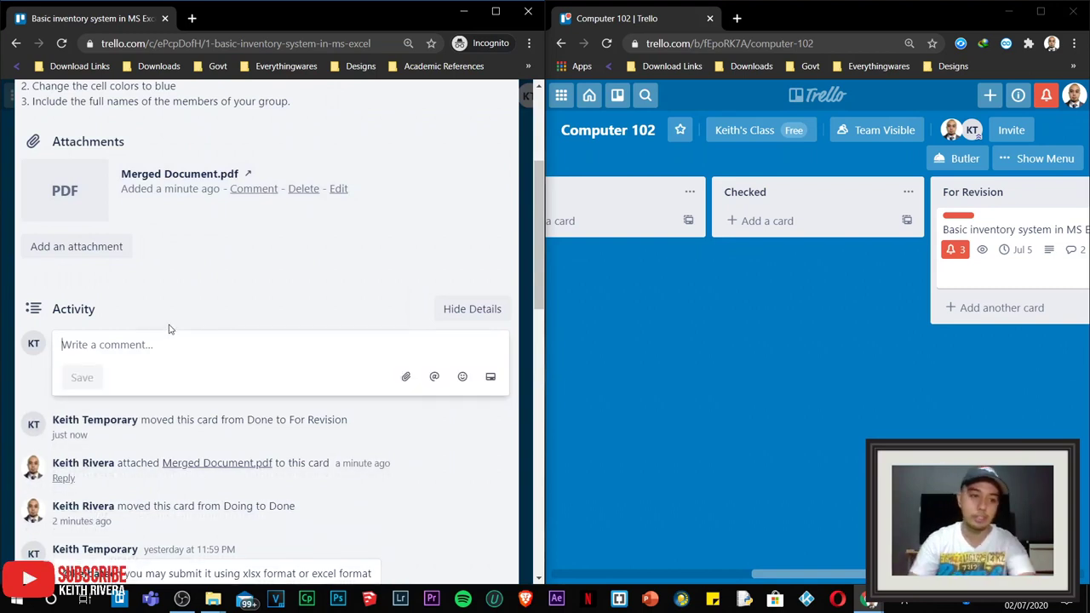
pyautogui.write('You need')
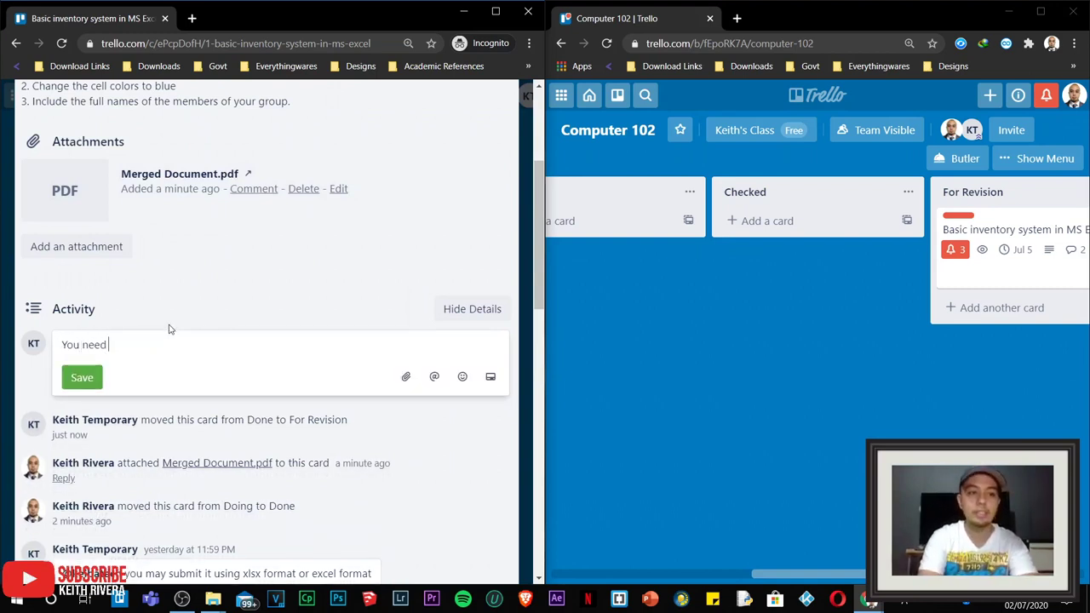
pyautogui.write(' to submit a')
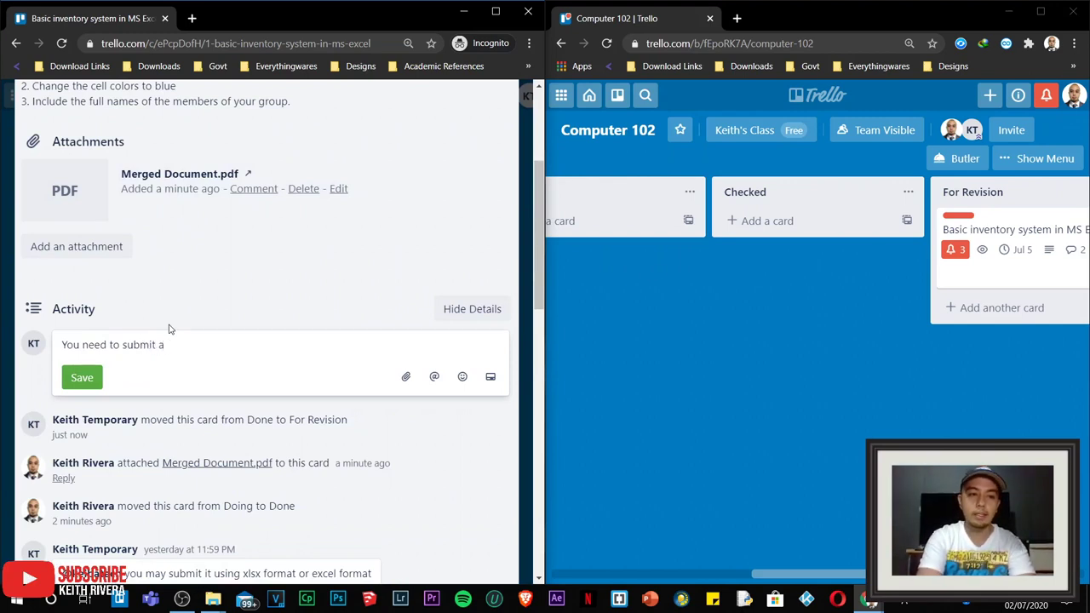
pyautogui.write('n excel format.')
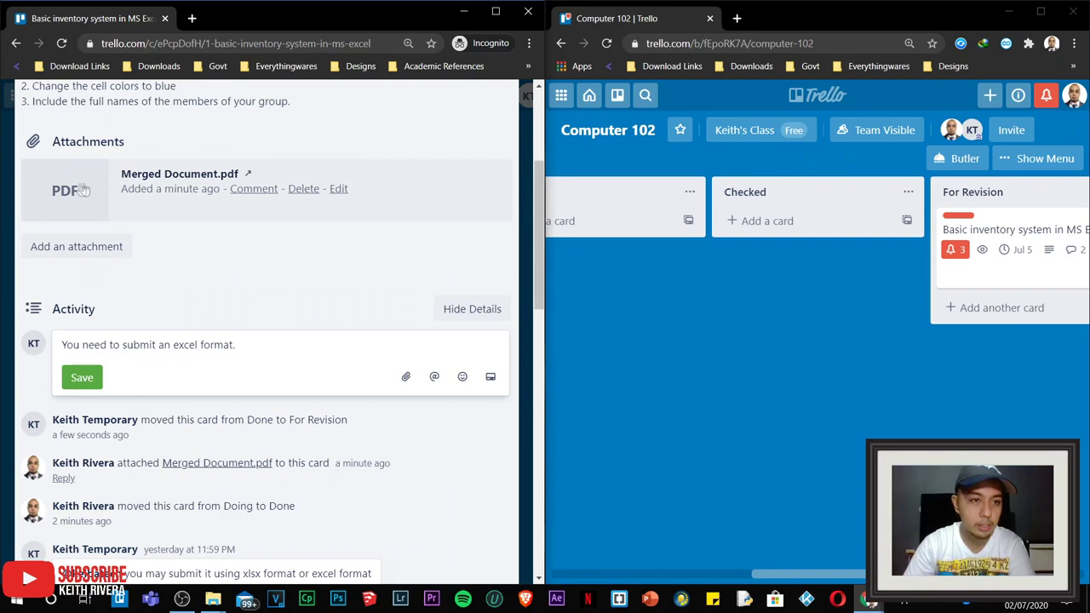
pyautogui.click(83, 374)
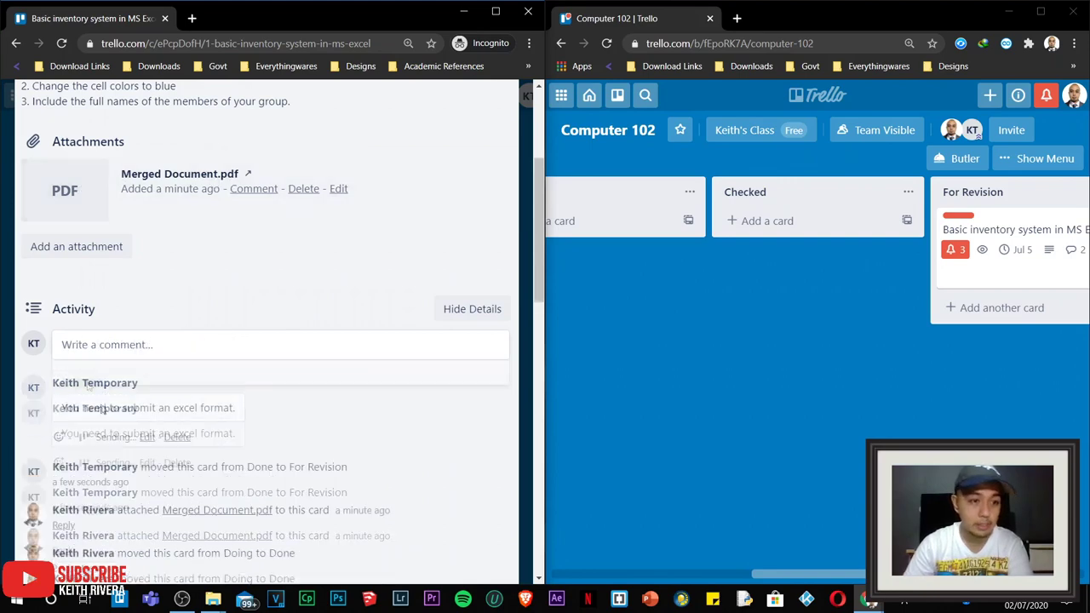
pyautogui.scroll(5, 503, 231)
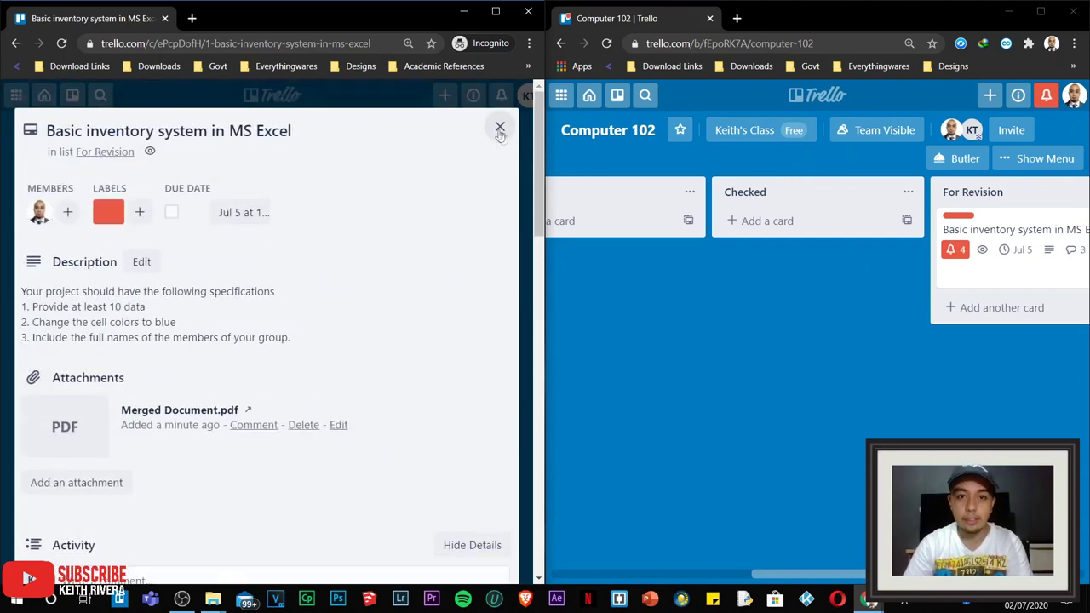
pyautogui.click(499, 128)
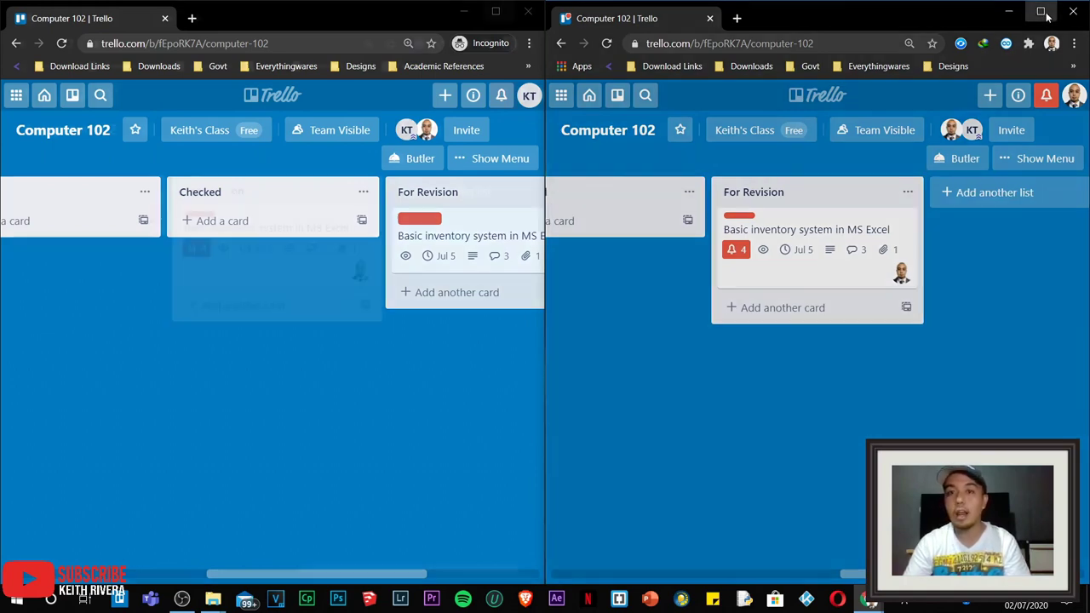
# Maximize the right-hand Chrome window showing the second account's Computer 102 board
pyautogui.click(1040, 11)
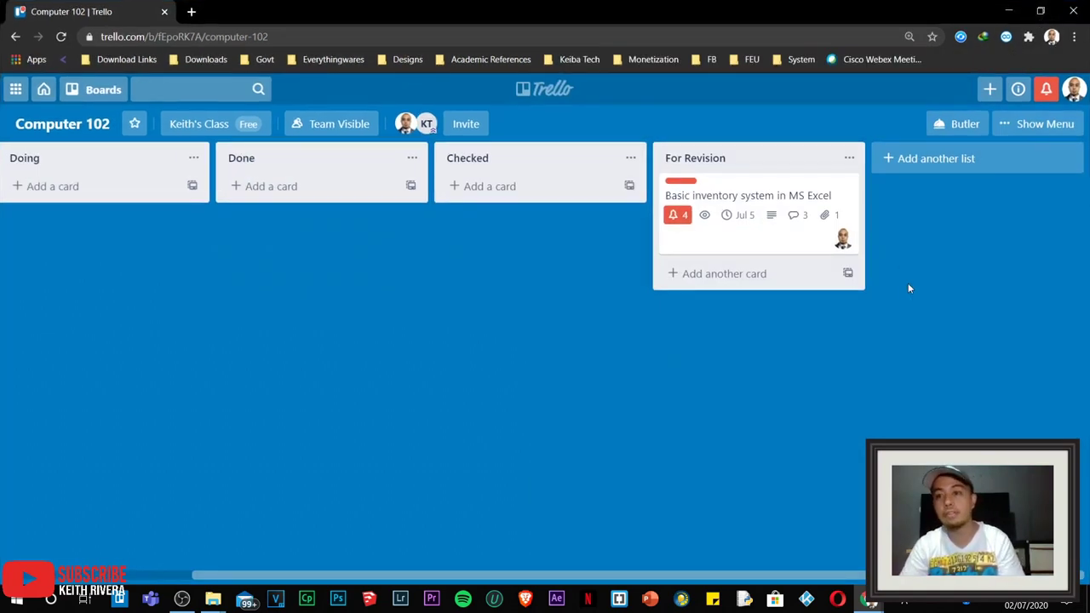
# From the board menu's More options, choose Leave Board and confirm leaving Computer 102
pyautogui.click(1042, 127)
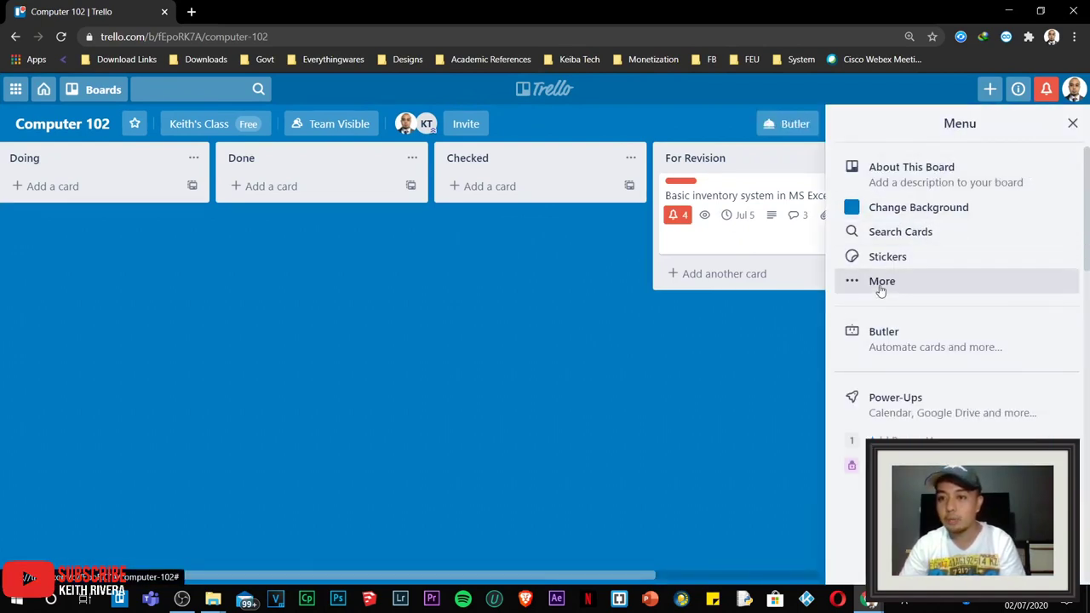
pyautogui.click(880, 283)
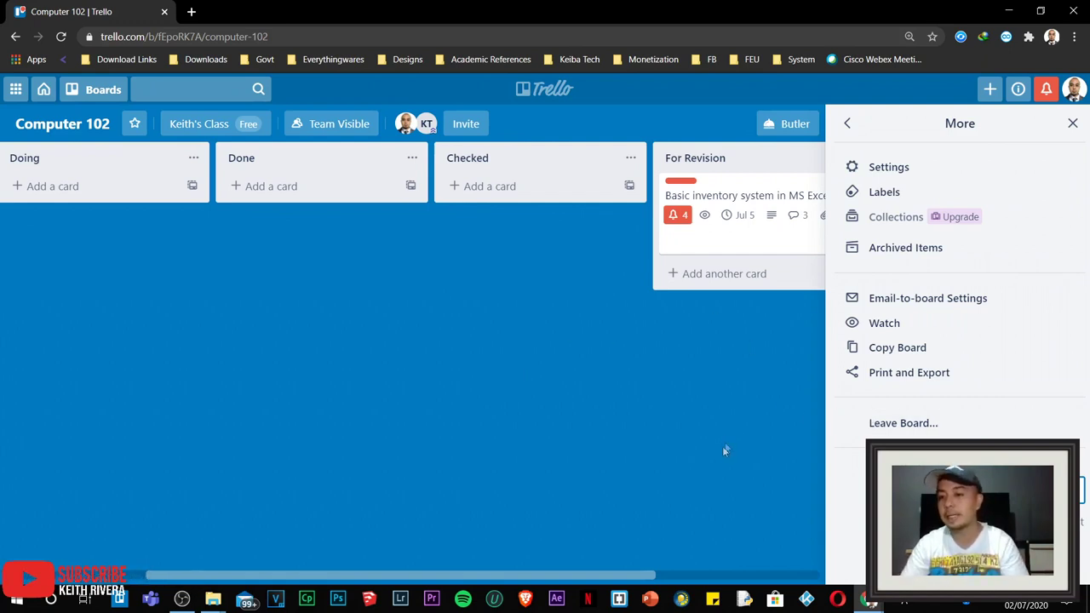
pyautogui.click(1073, 123)
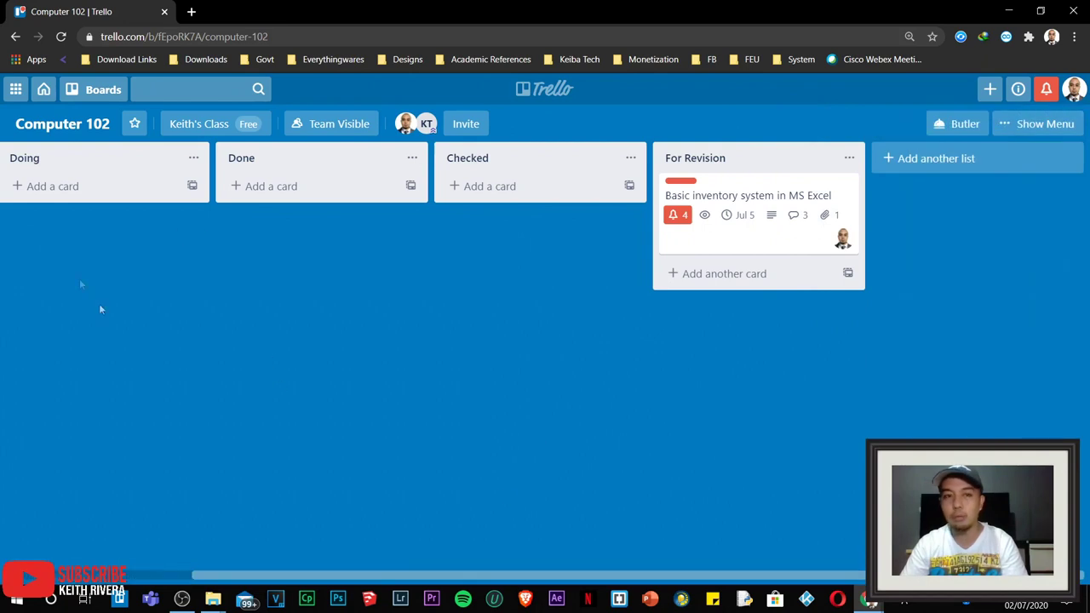
pyautogui.moveTo(578, 579)
pyautogui.mouseDown()
pyautogui.moveTo(265, 547)
pyautogui.moveTo(590, 585)
pyautogui.moveTo(535, 566)
pyautogui.moveTo(332, 564)
pyautogui.moveTo(588, 579)
pyautogui.mouseUp()
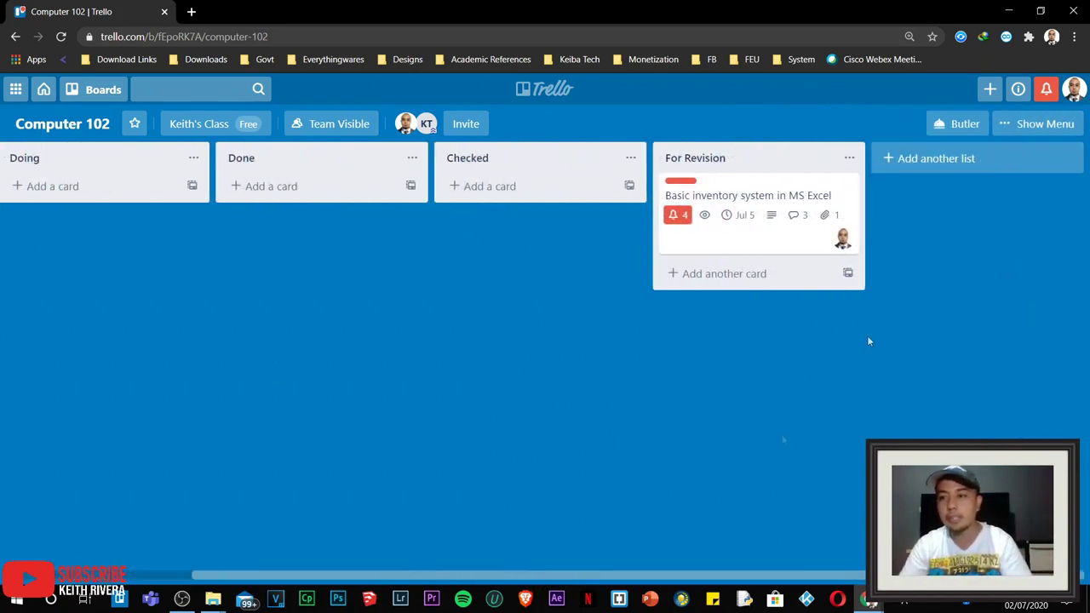
pyautogui.click(1045, 126)
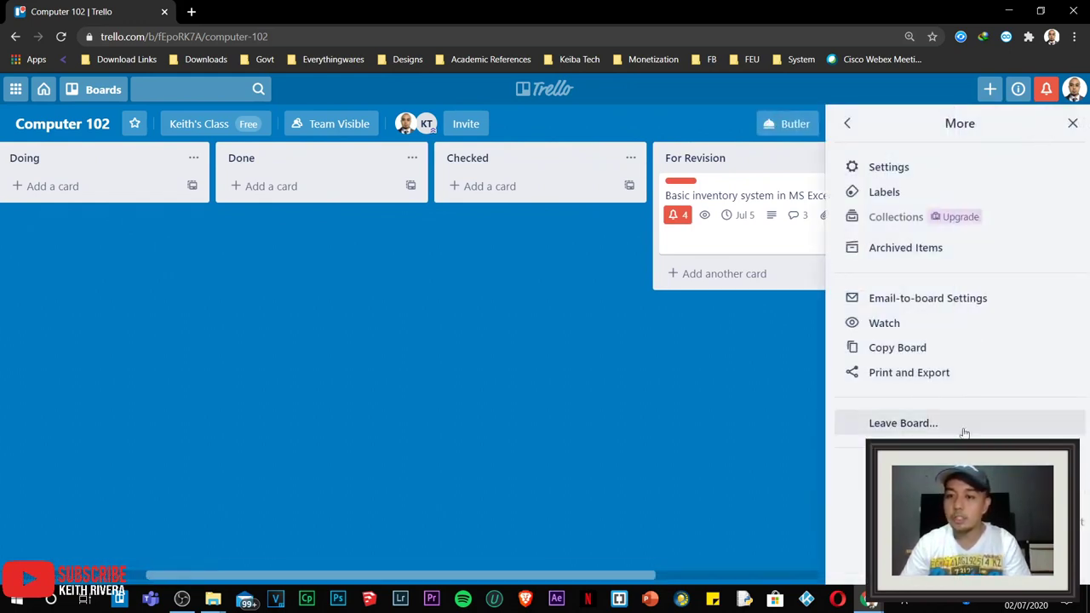
pyautogui.click(904, 426)
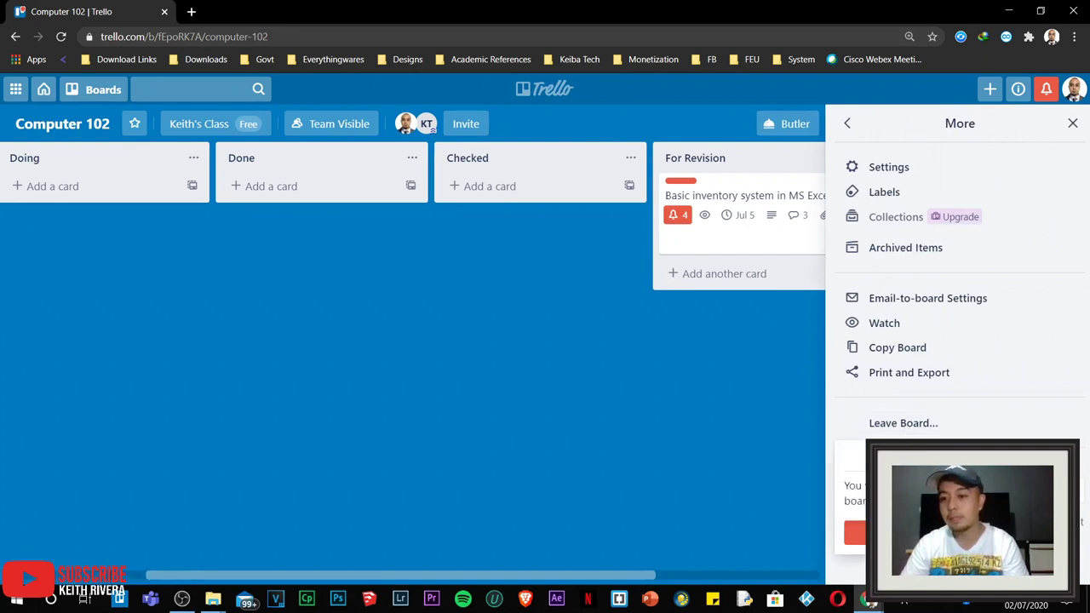
pyautogui.click(854, 533)
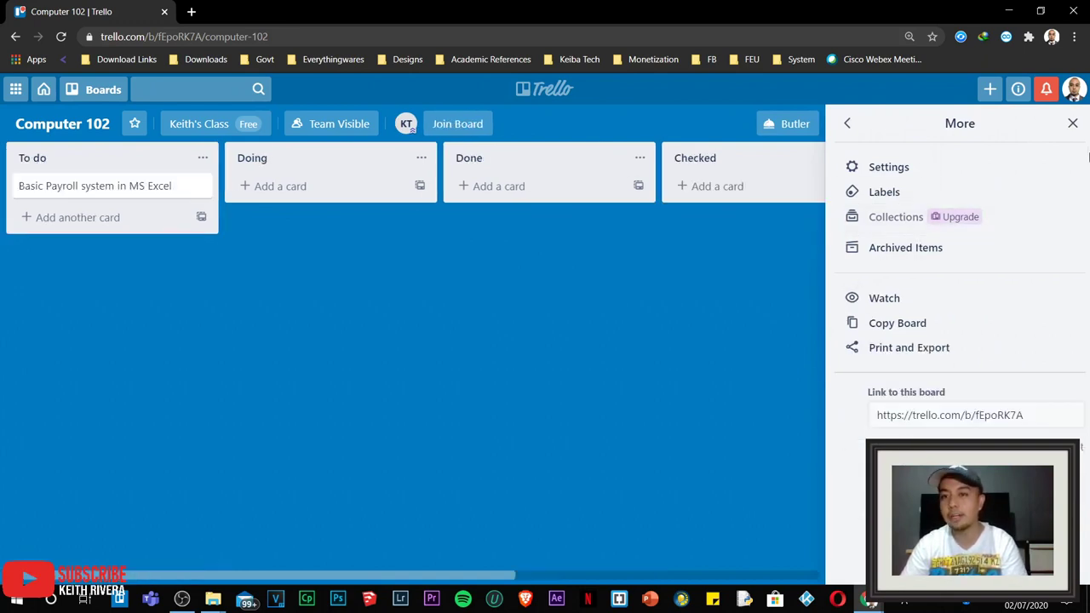
# Close the board options panel and go through the Boards dropdown to the all-boards home page
pyautogui.click(1072, 125)
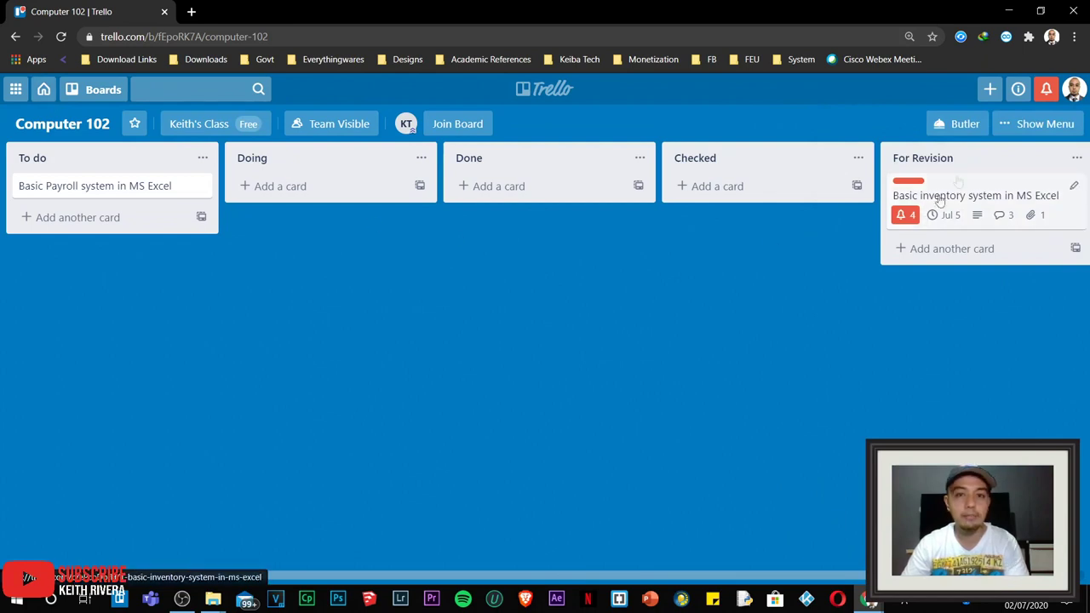
pyautogui.click(89, 92)
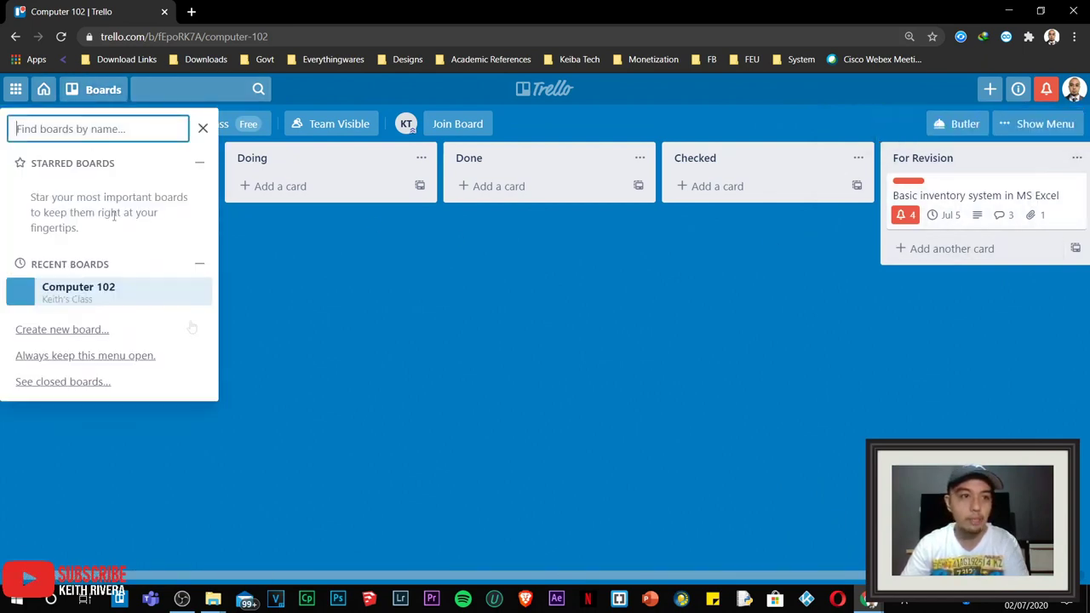
pyautogui.click(699, 484)
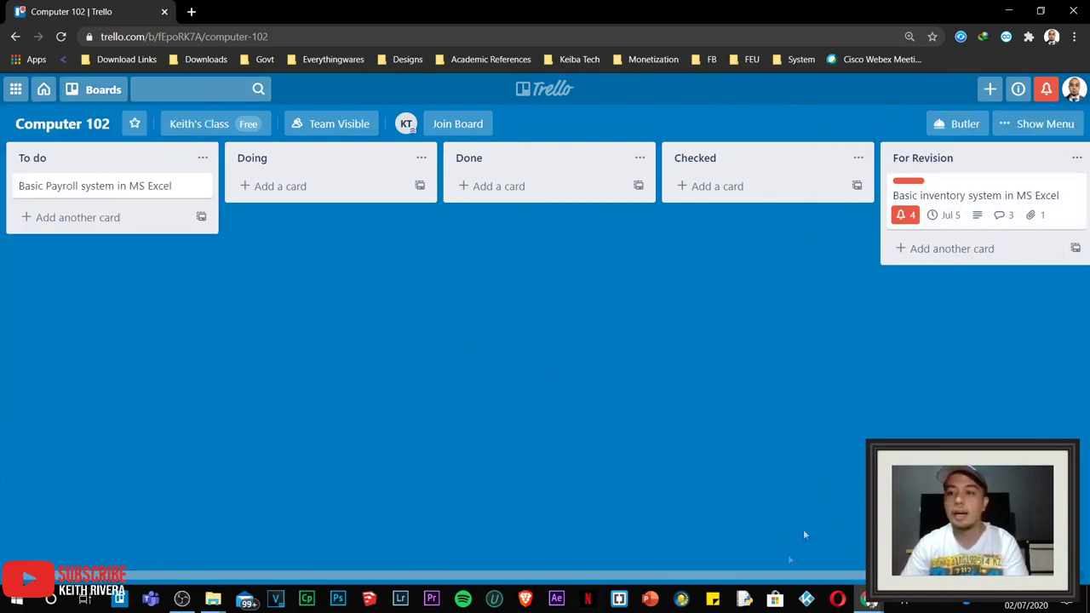
pyautogui.moveTo(778, 576); pyautogui.dragTo(664, 551)
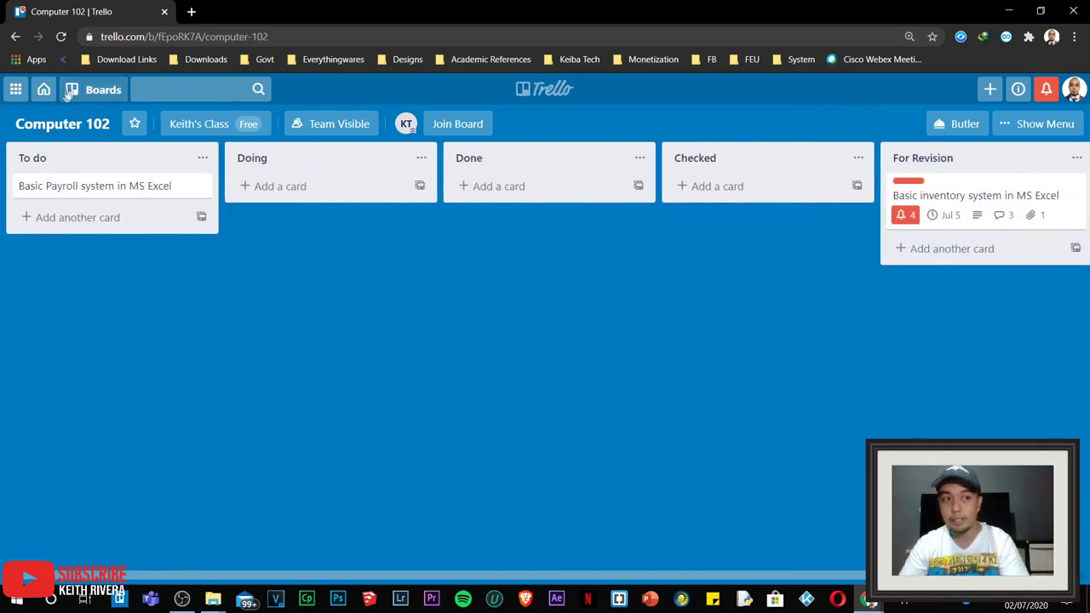
pyautogui.click(96, 89)
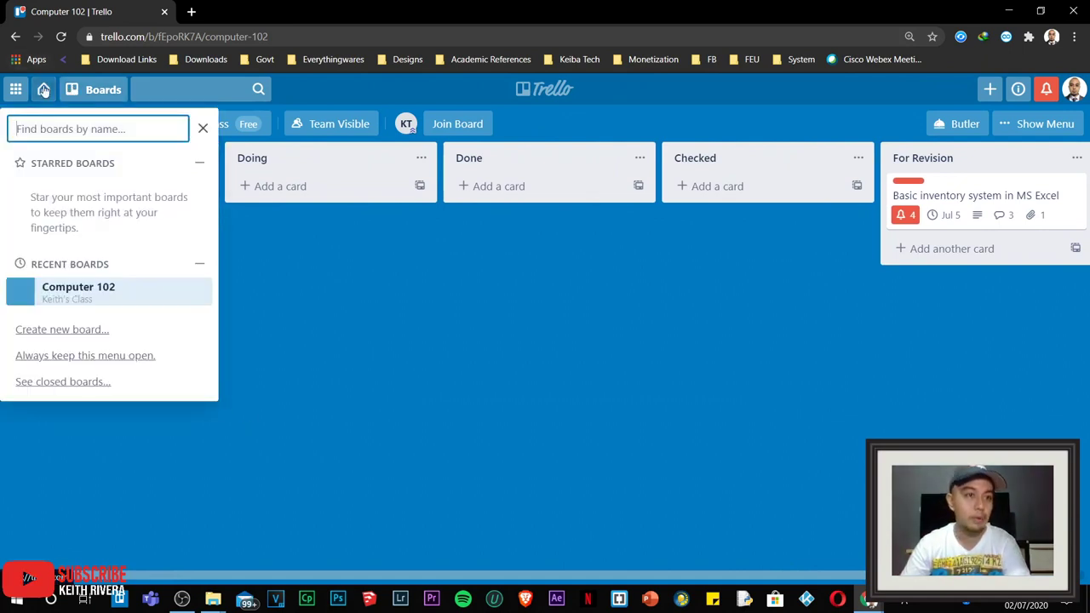
pyautogui.click(43, 89)
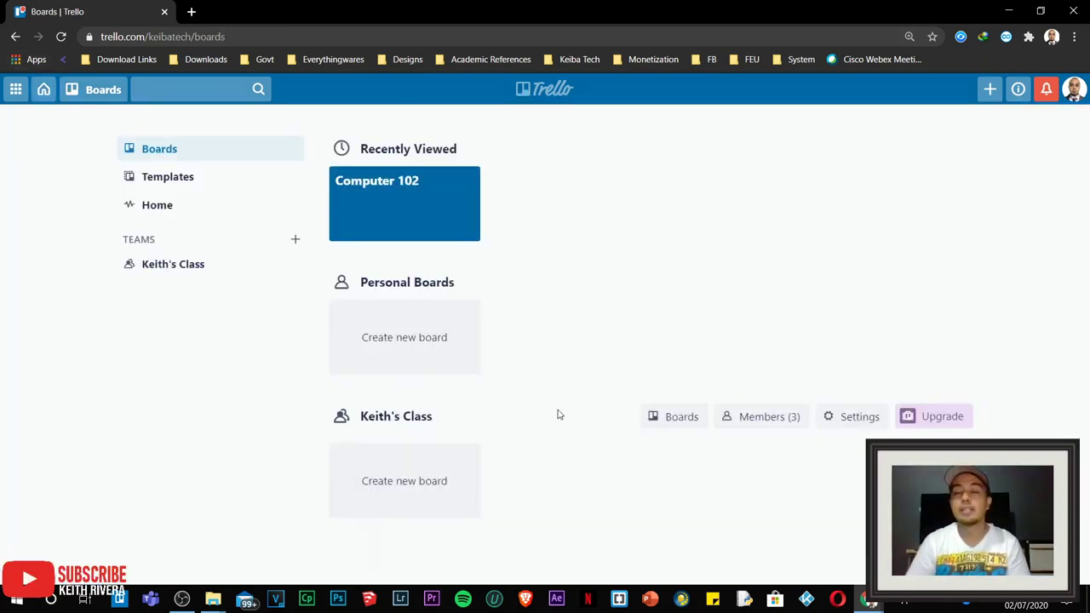